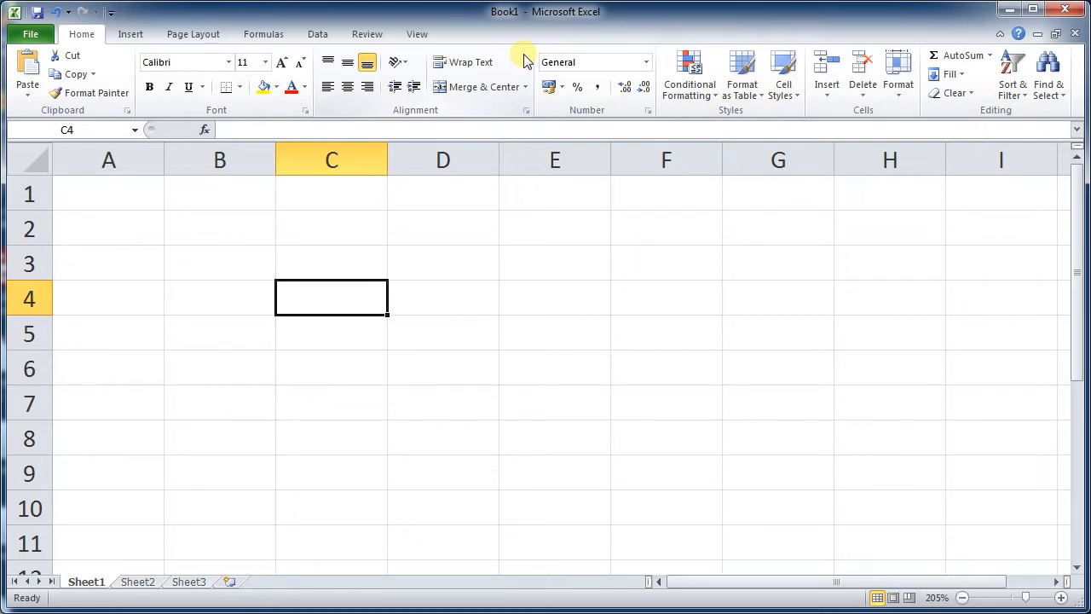
- Enter 12,5 in cell C4
key("Down")
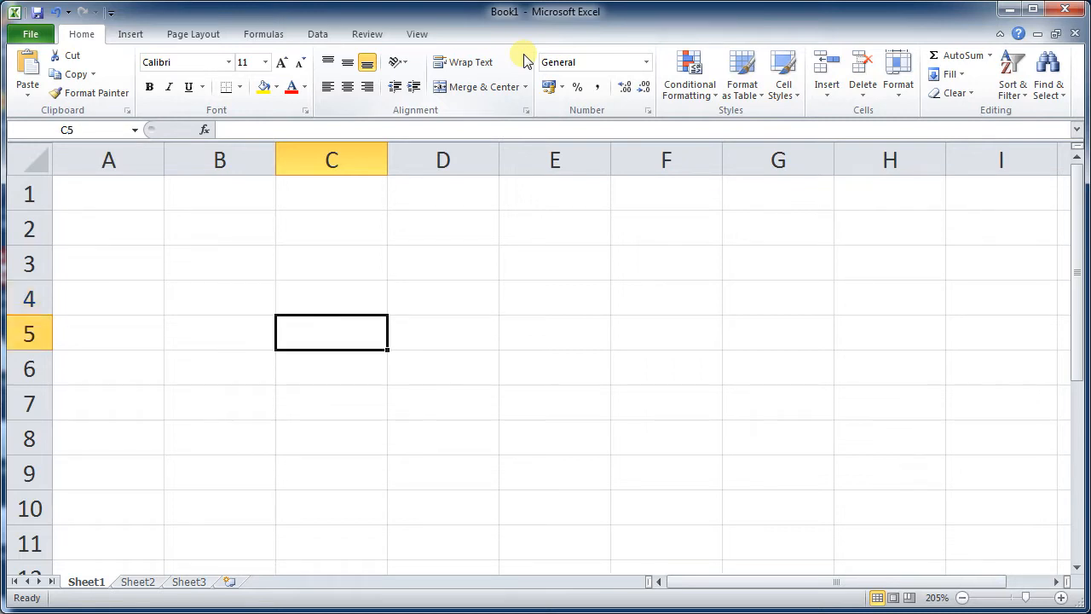
key("Up")
type("1")
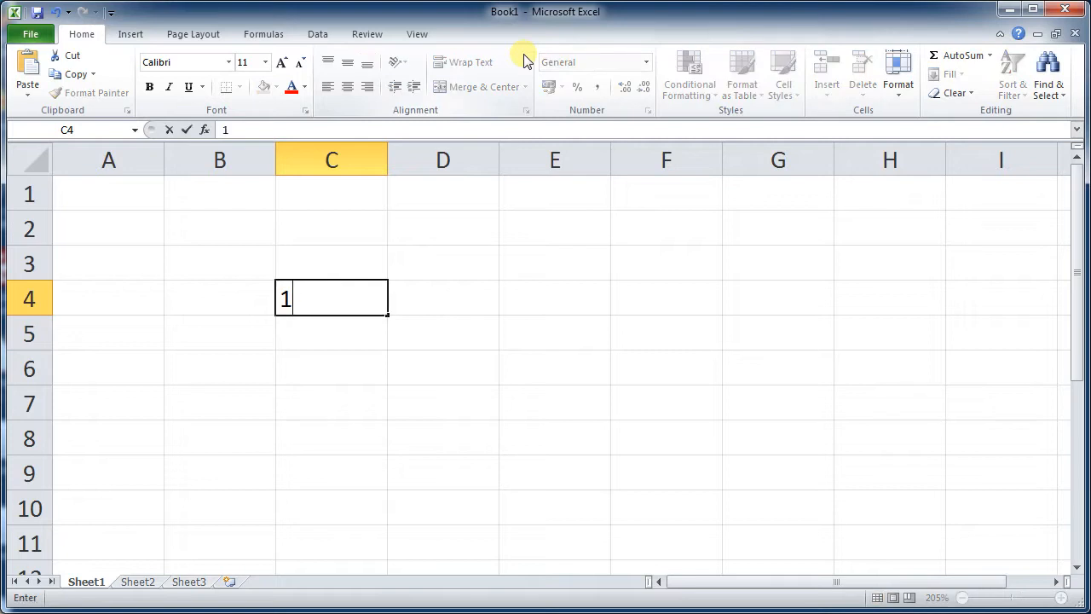
type("2,5")
key("Return")
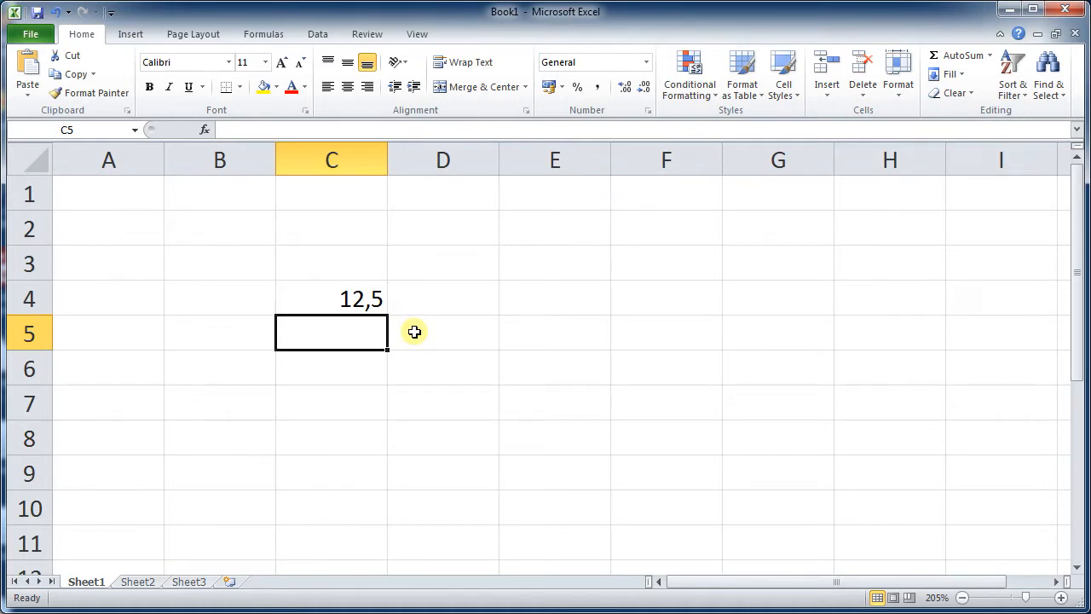
- Enter 12.5 in cell C5
type("12.")
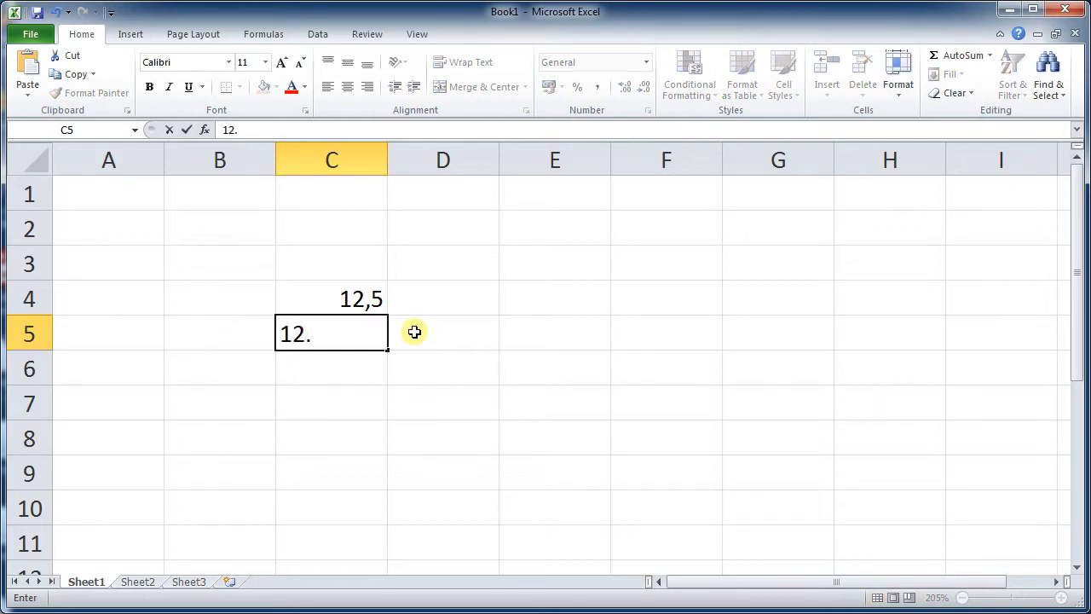
type("5")
key("Return")
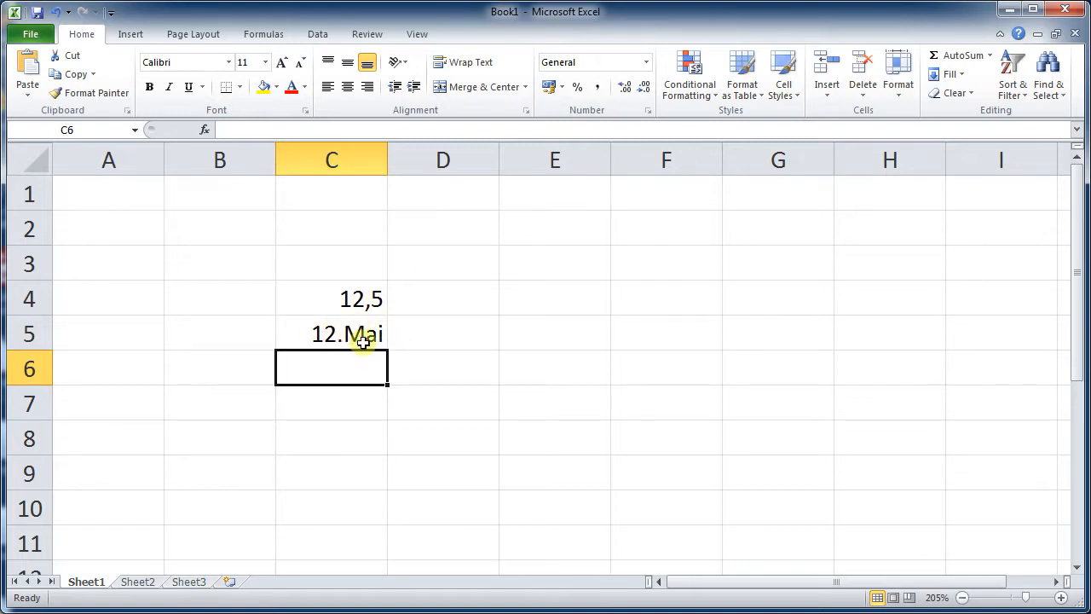
- Replace the entry in C5 with 12,5
left_click(356, 333)
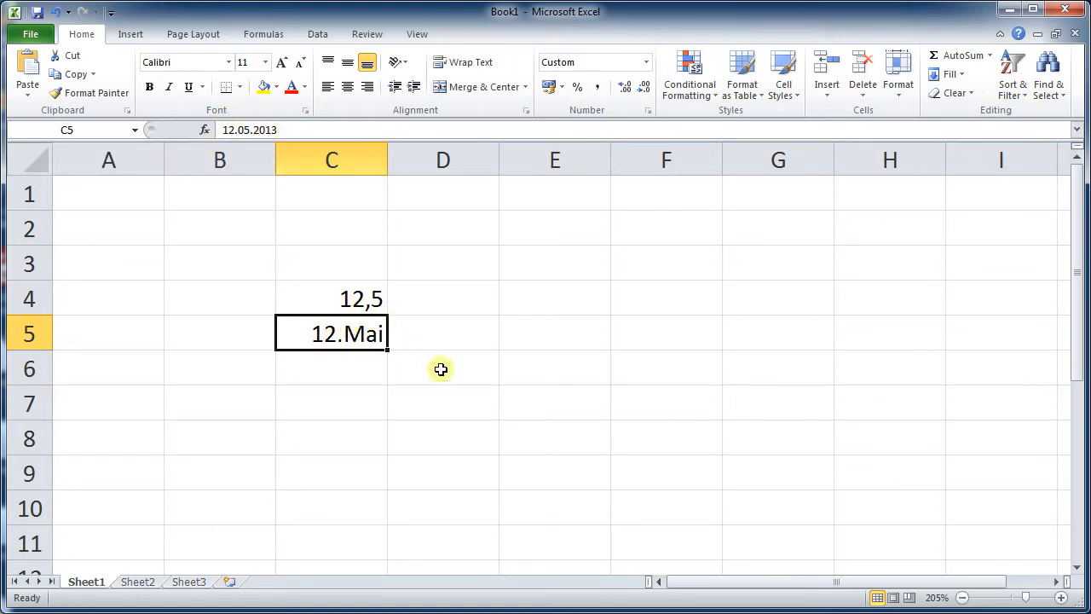
type("12")
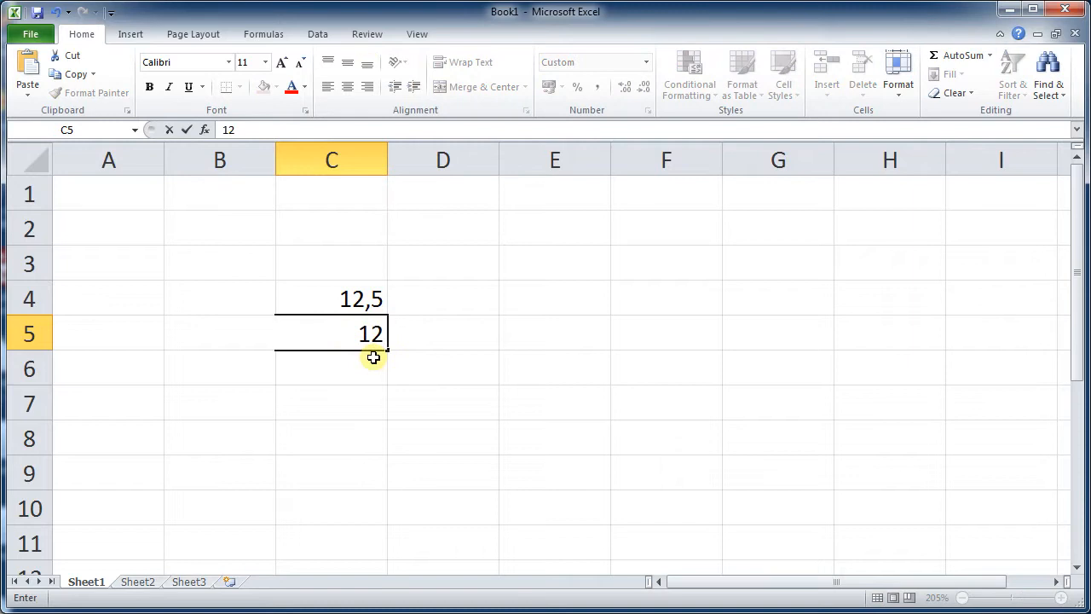
type(",5")
key("Return")
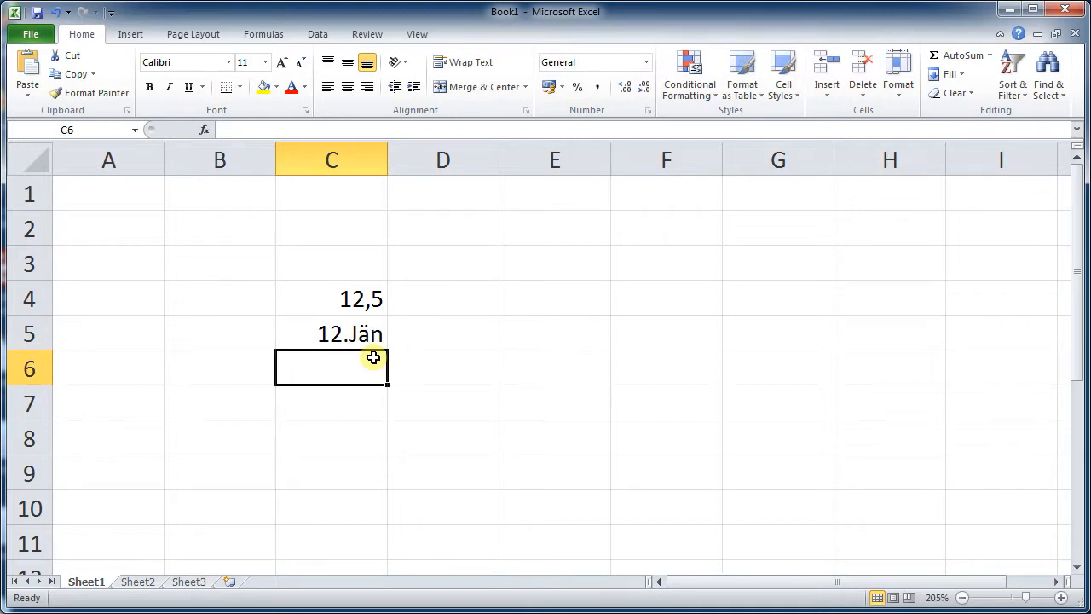
- Replace the entry in C5 with 5,5
left_click(369, 336)
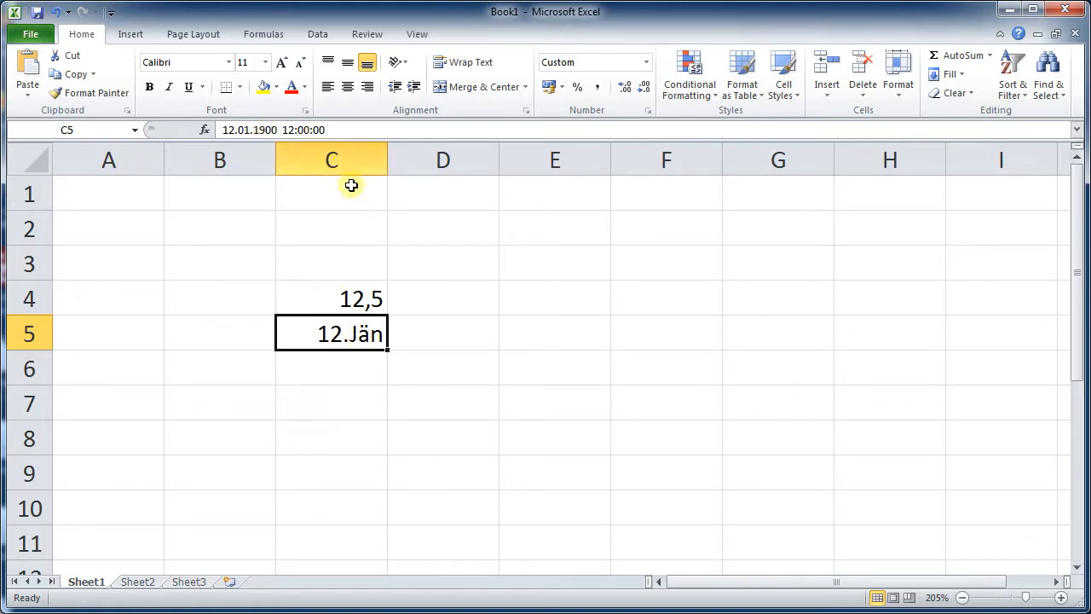
type("5,5")
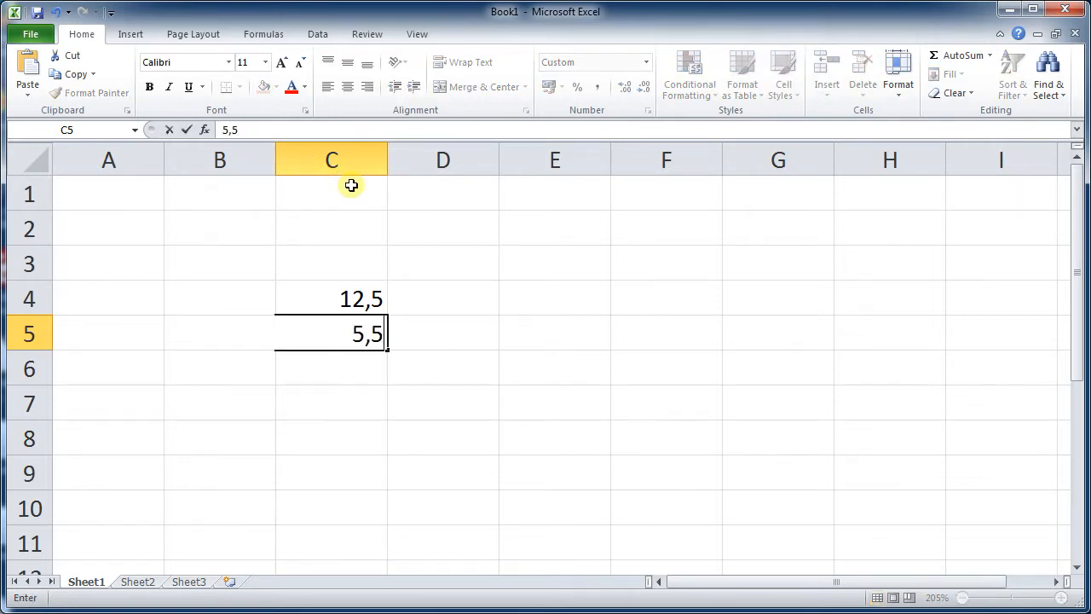
key("Return")
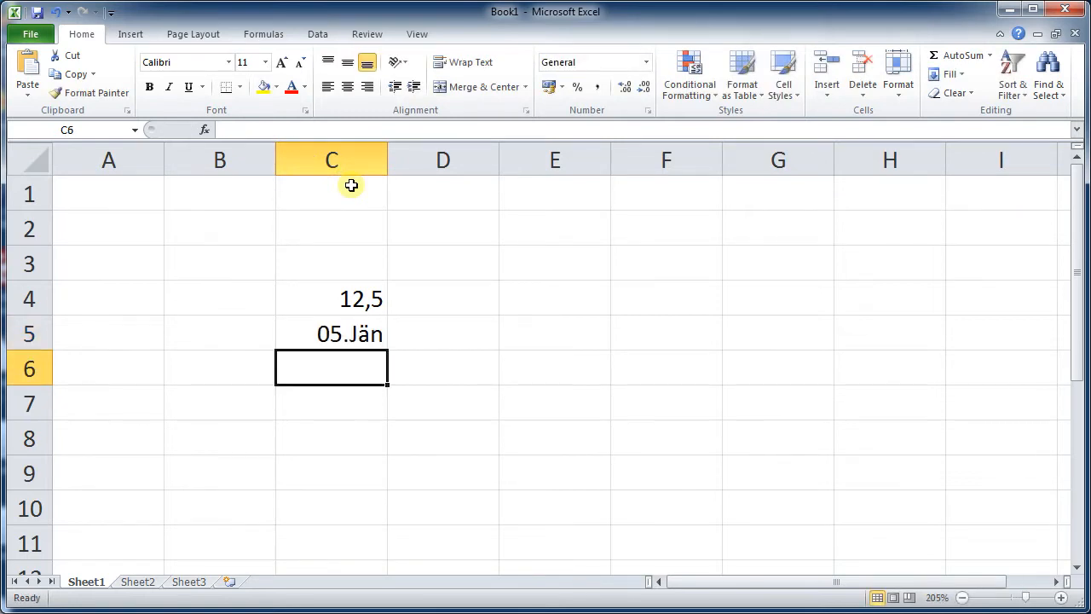
- Replace the entry in C5 with 1,1
key("Up")
key("Up")
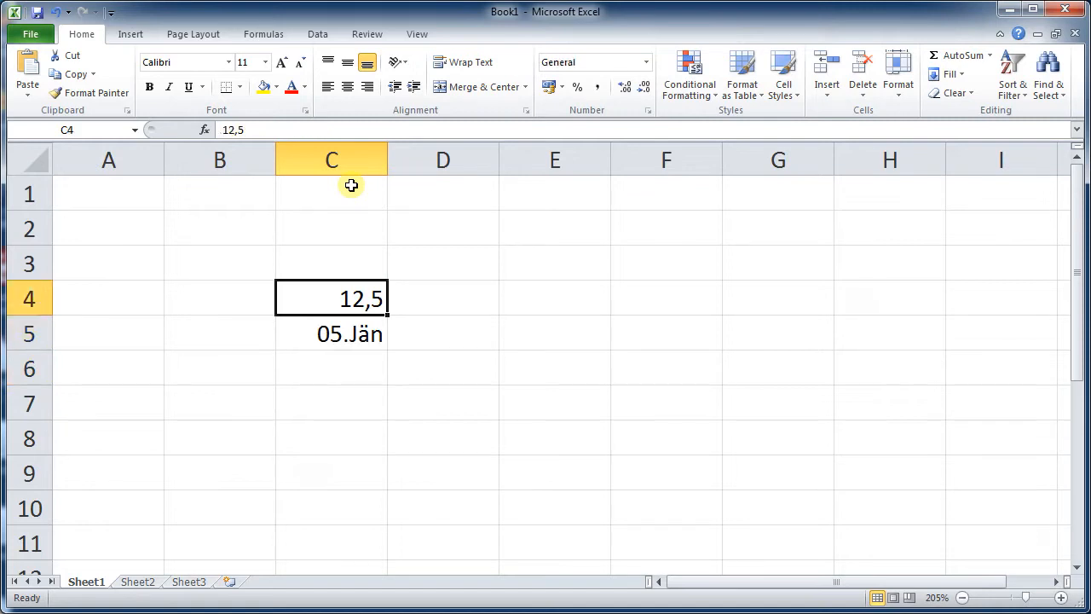
left_click(353, 332)
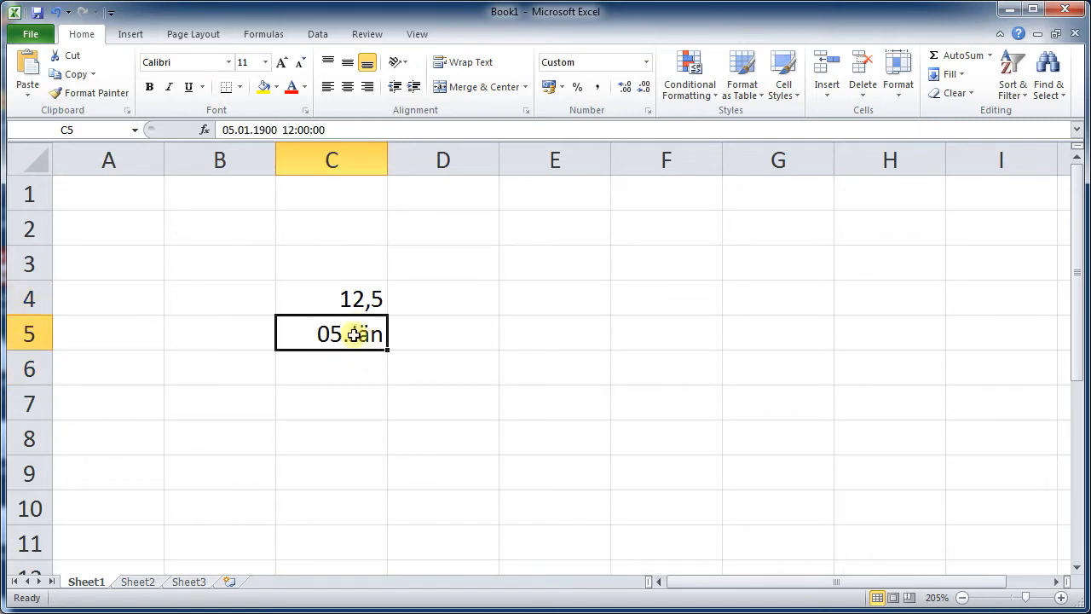
type("1,1")
key("Return")
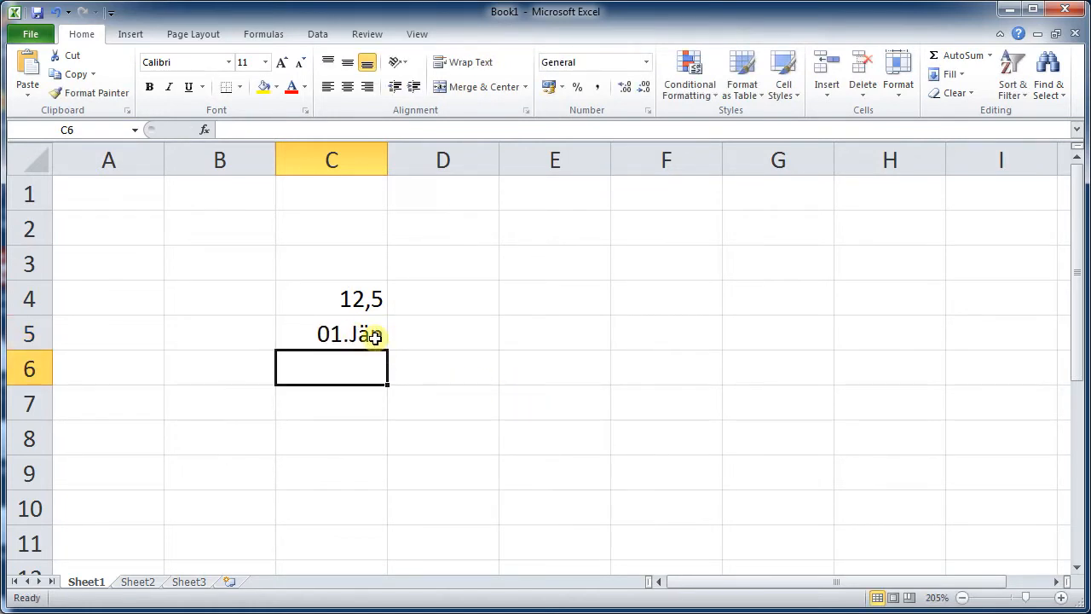
- Enter 3.3 in cell C6
left_click(425, 327)
left_click(356, 365)
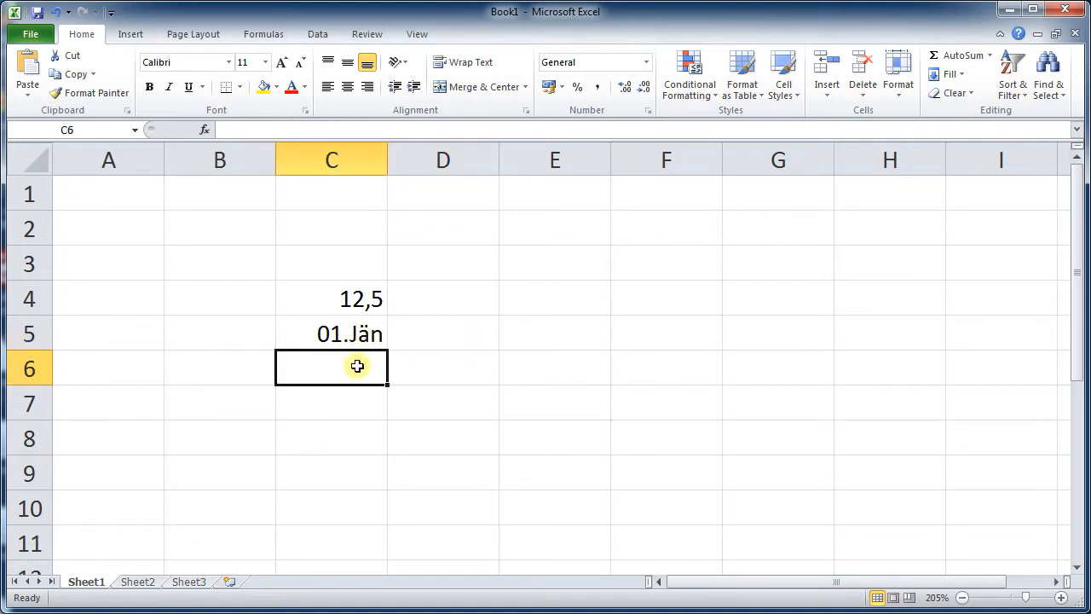
type("3.3")
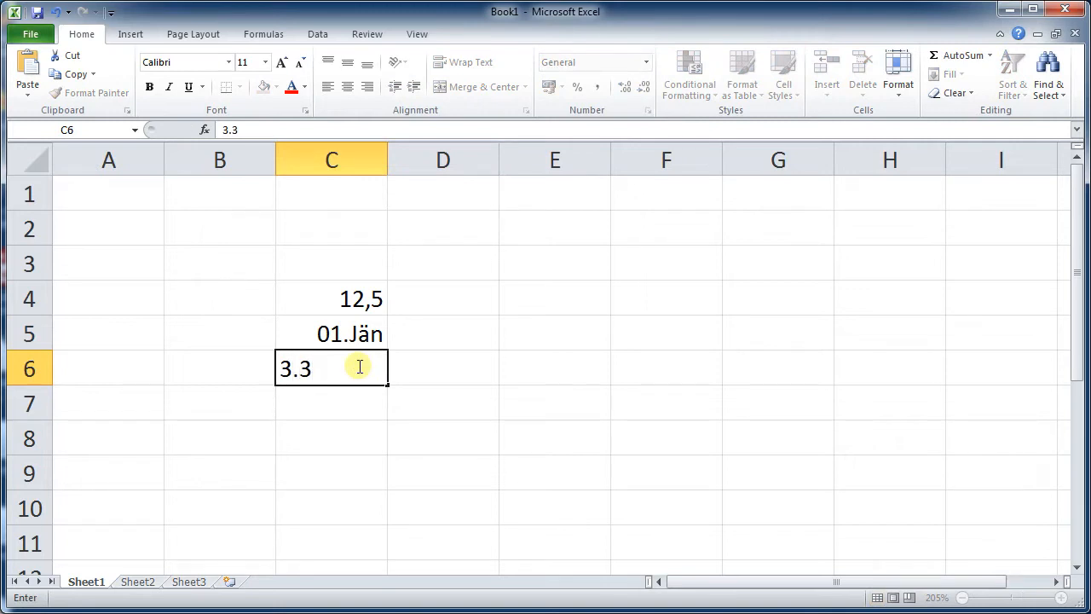
key("Return")
- Replace the entry in C6 with 5,5
left_click(359, 368)
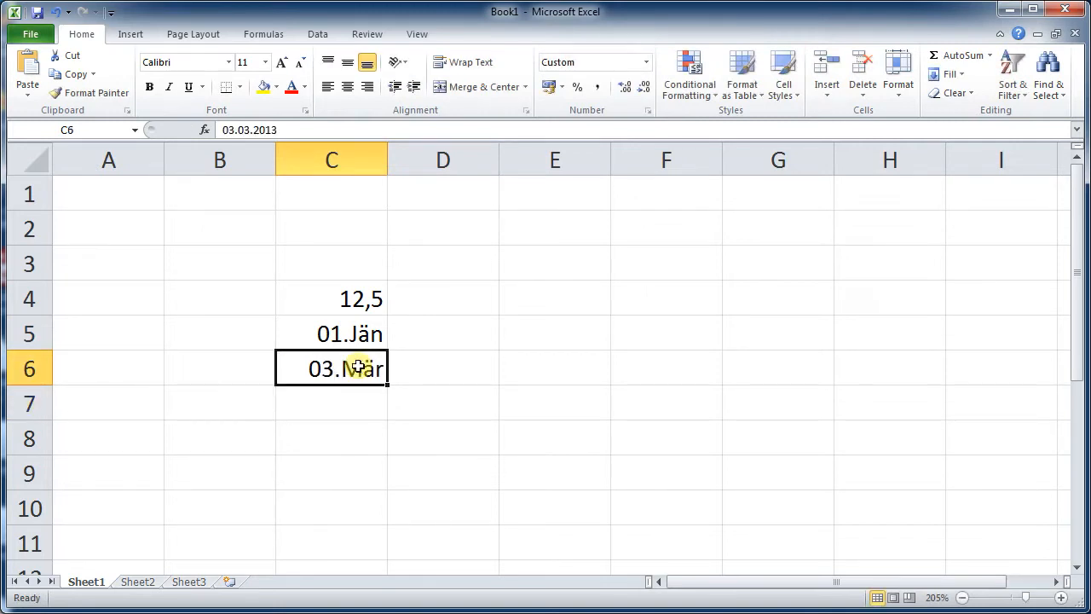
type("5,5")
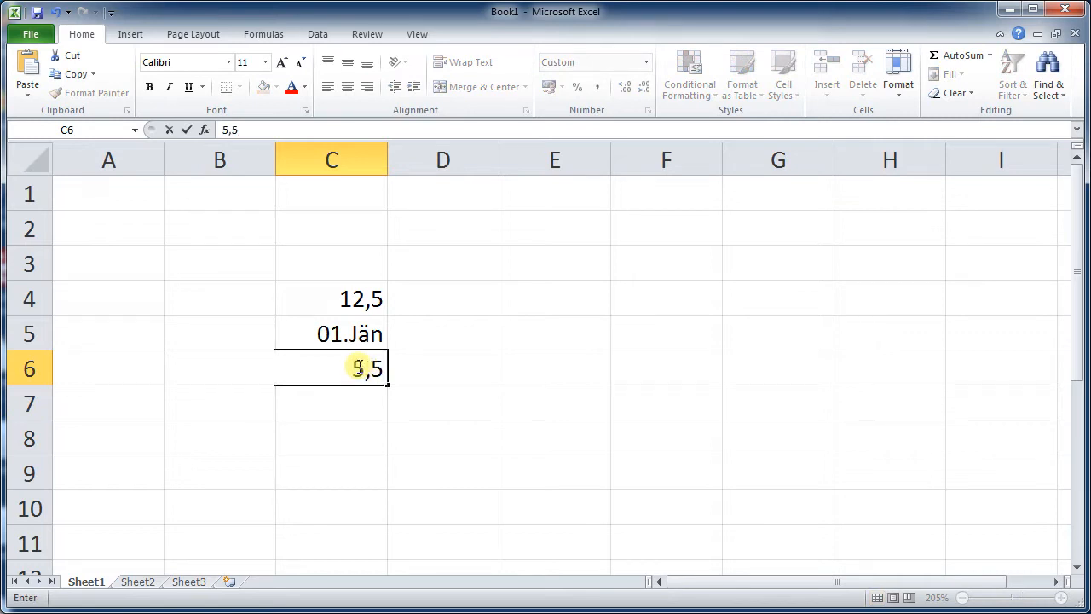
key("Return")
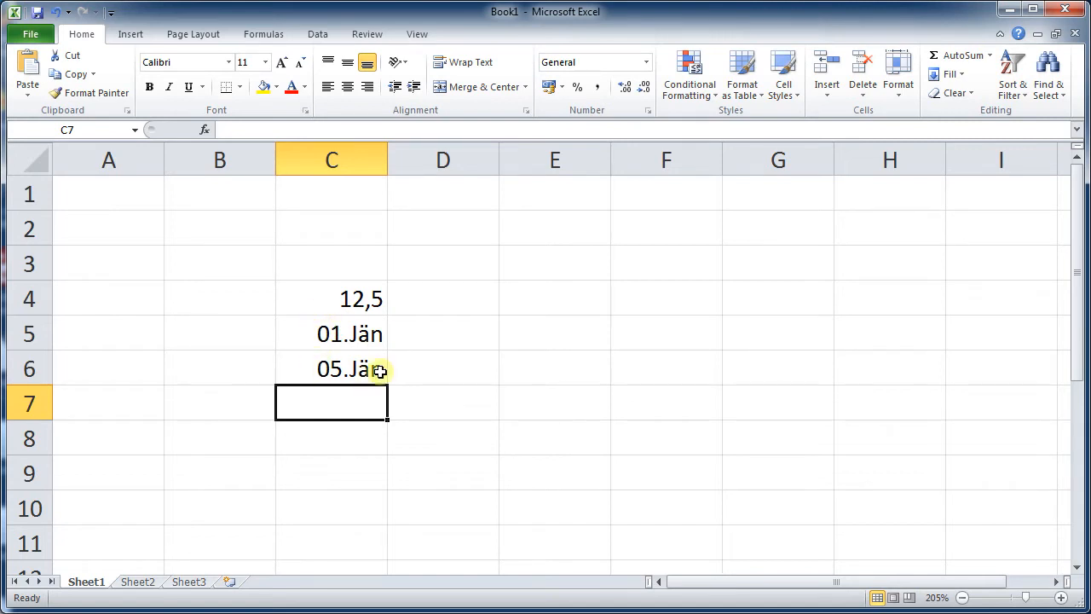
- Set the number format of cells C5:C6 to General
left_click_drag(358, 332, 358, 368)
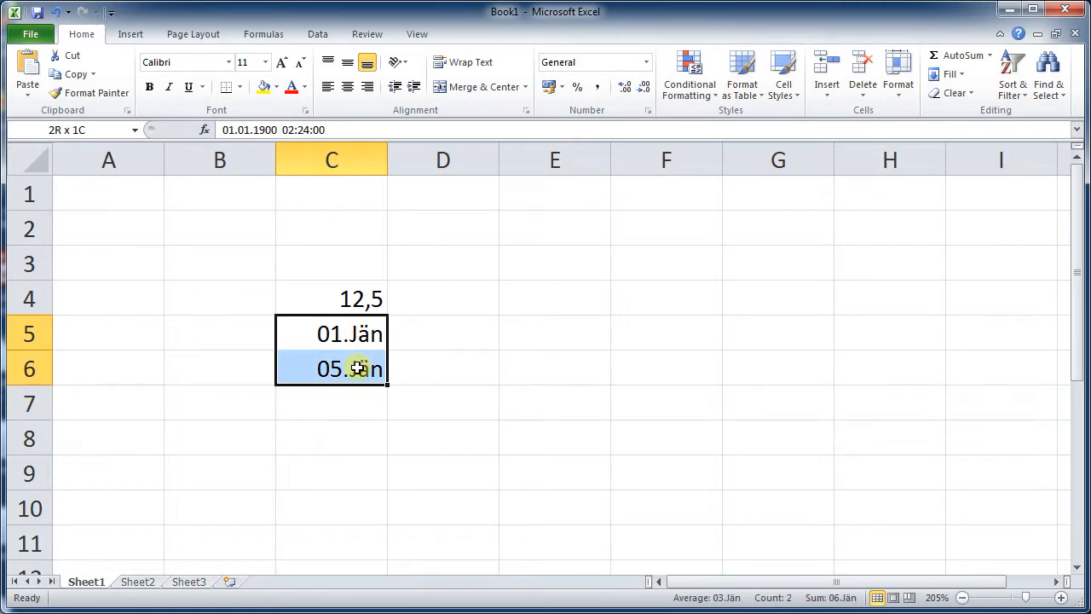
left_click(414, 373)
left_click(350, 338)
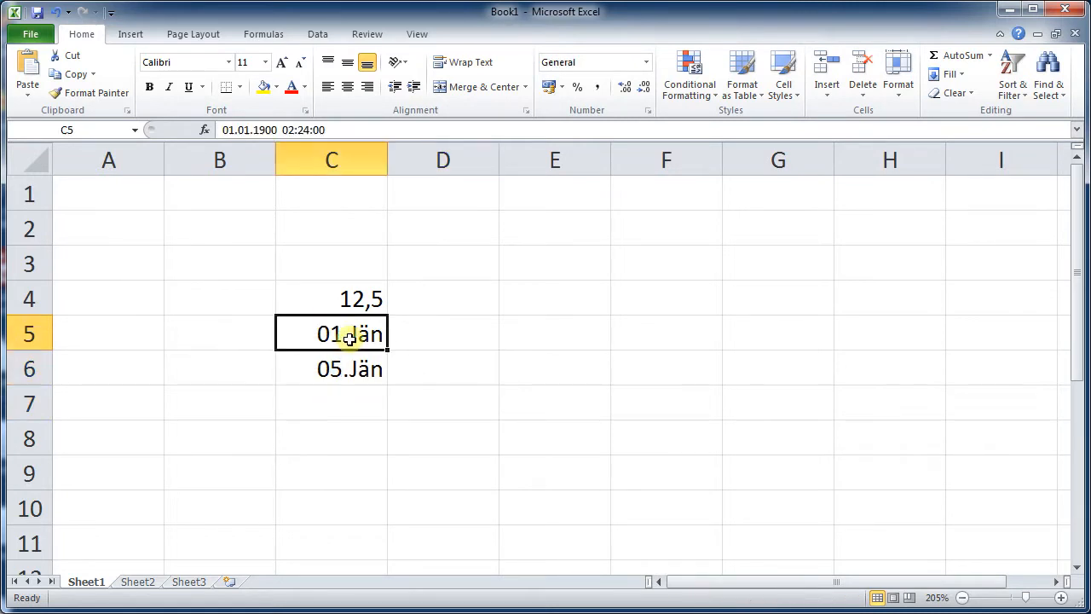
left_click(480, 372)
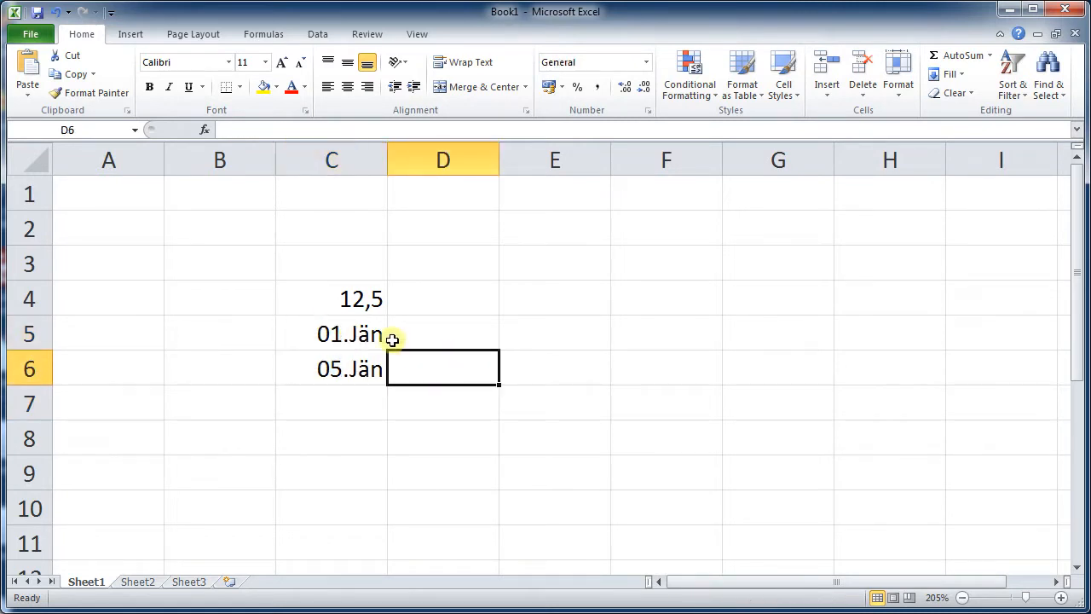
left_click(362, 341)
left_click_drag(362, 340, 360, 361)
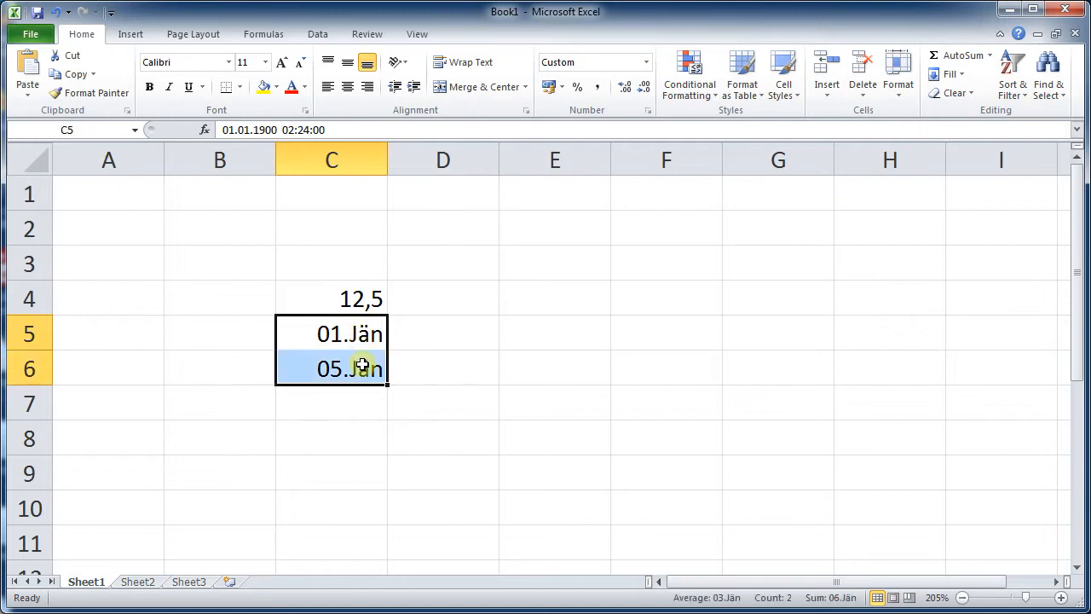
right_click(366, 367)
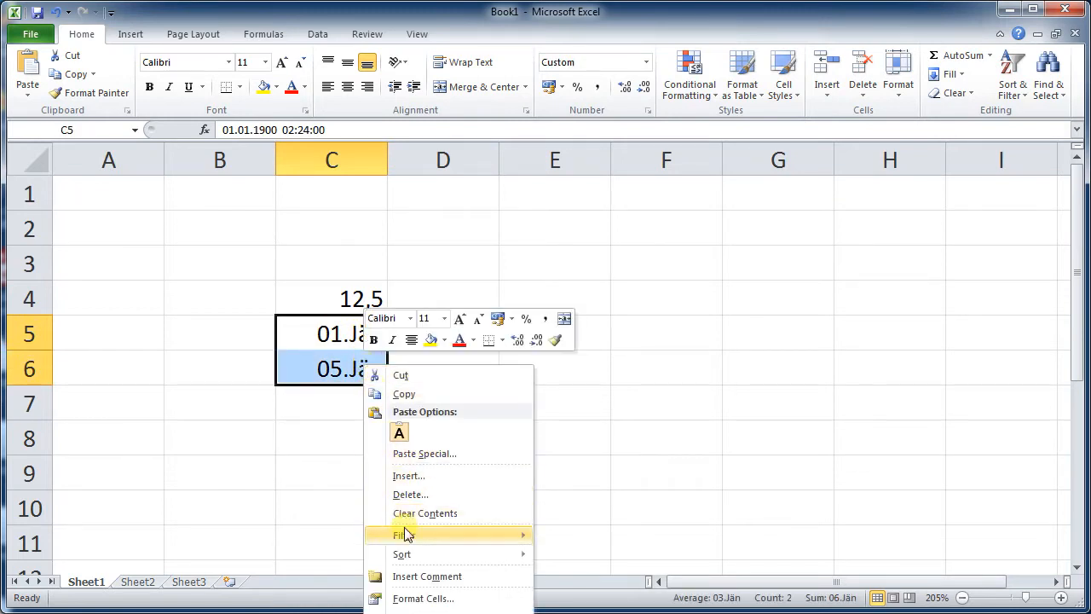
left_click(416, 599)
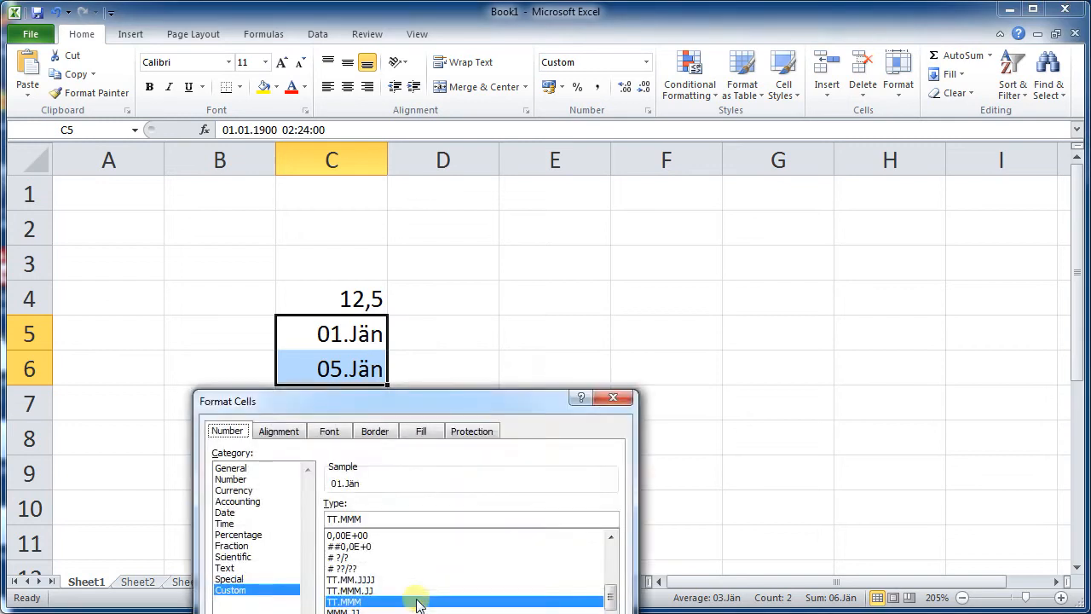
left_click_drag(446, 397, 622, 170)
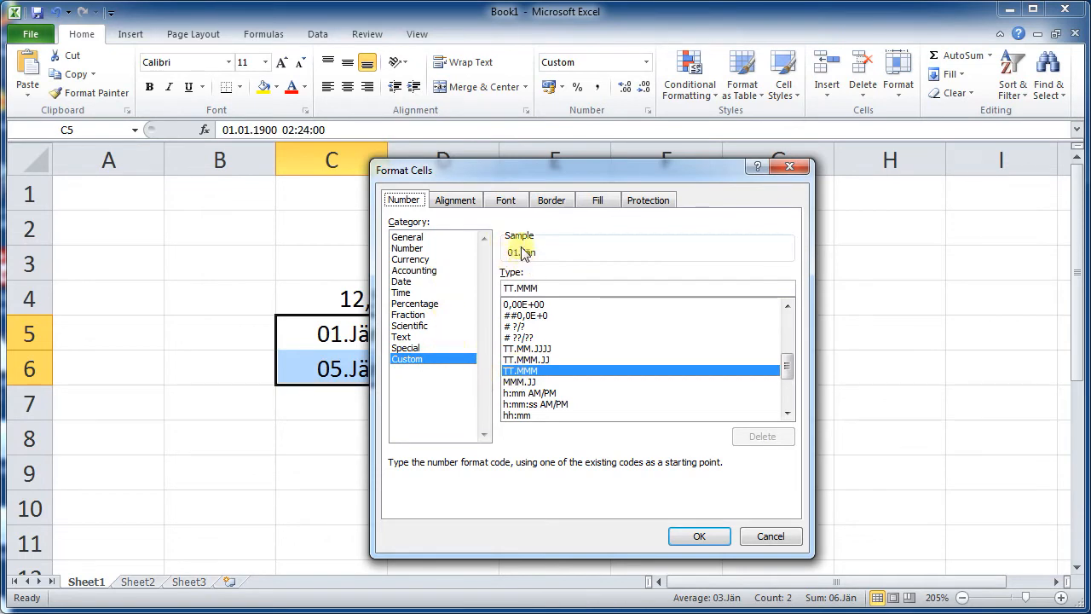
left_click(408, 237)
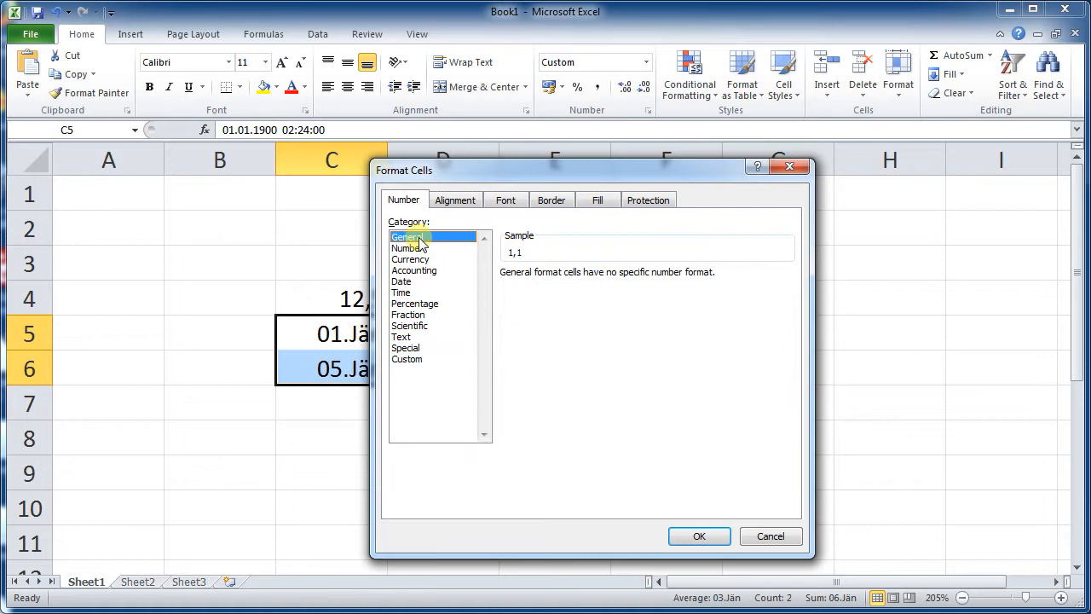
left_click(687, 537)
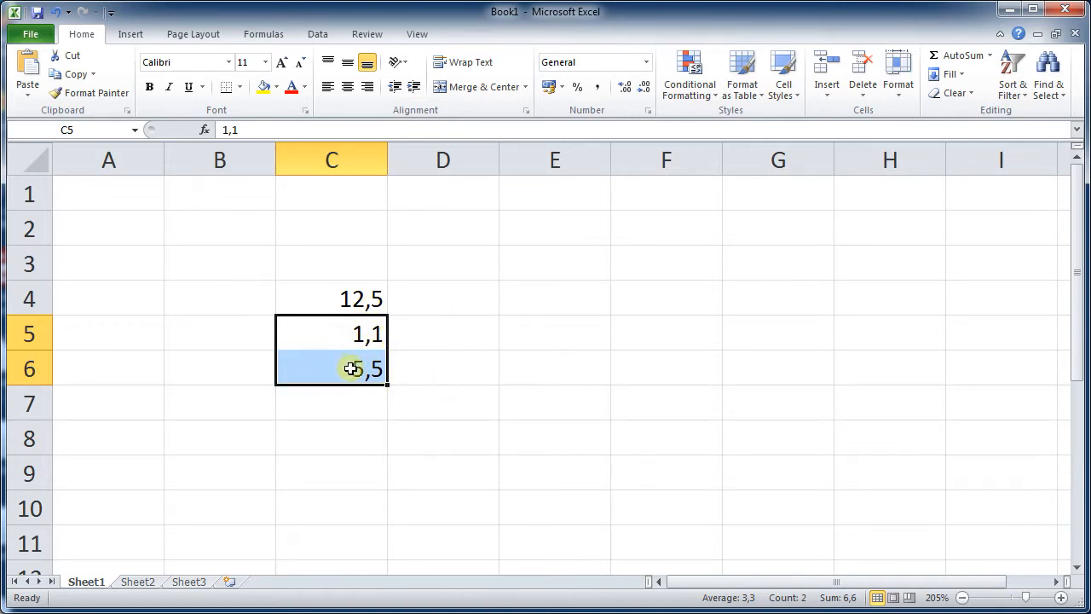
- Enter the heading Temperature in cell E3
left_click(380, 422)
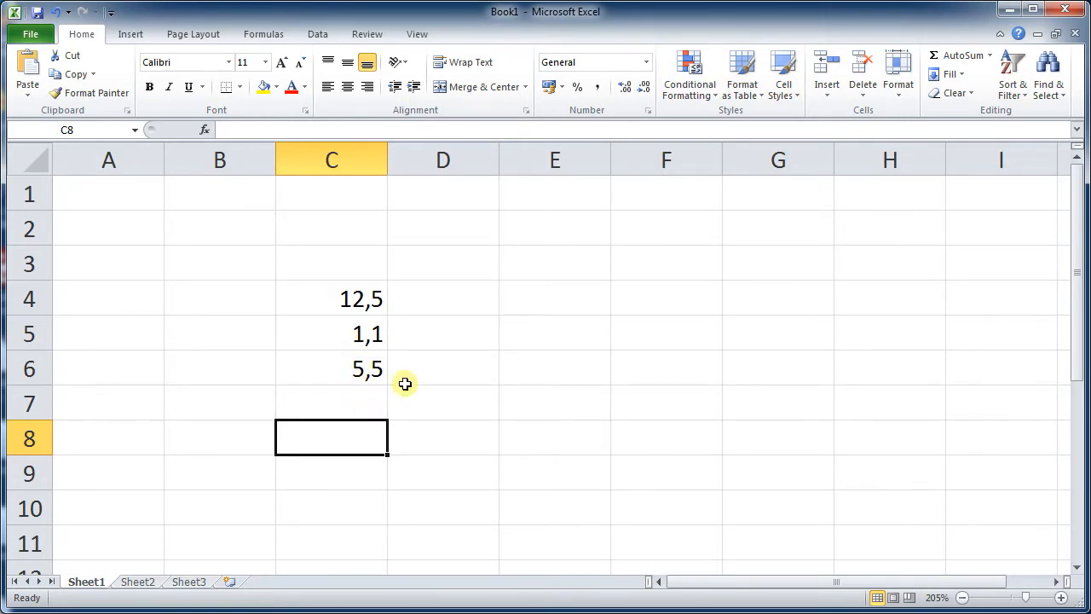
left_click(538, 307)
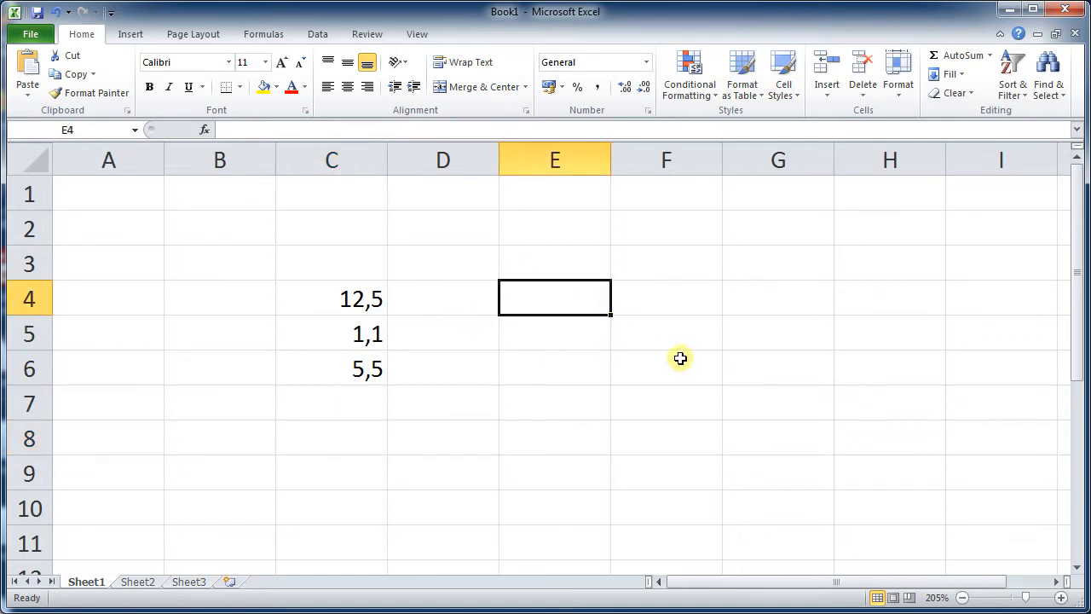
left_click(570, 263)
type("Temperat")
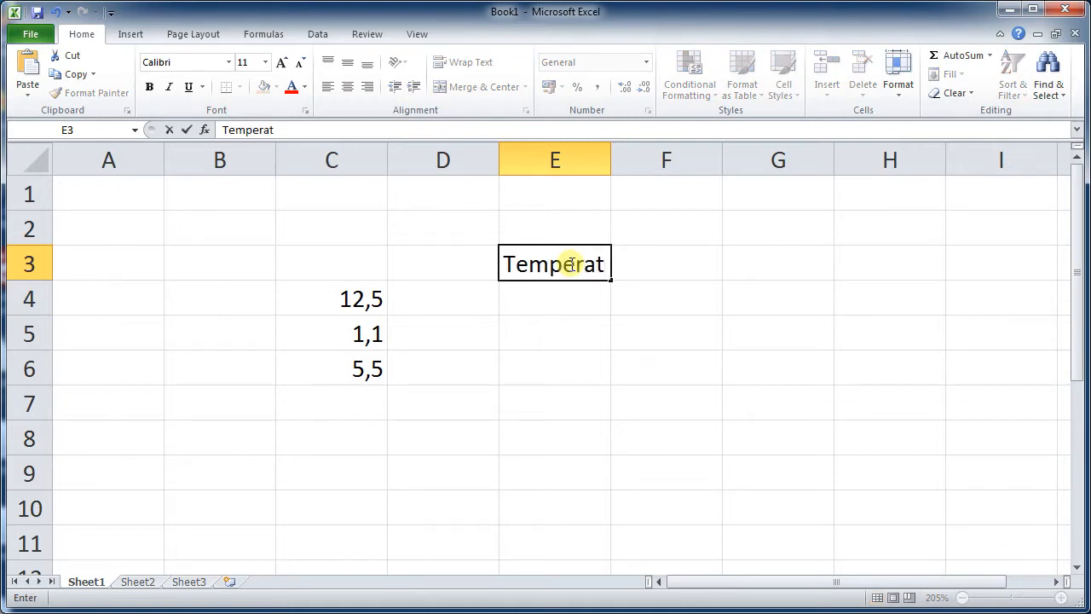
type("ure")
key("Return")
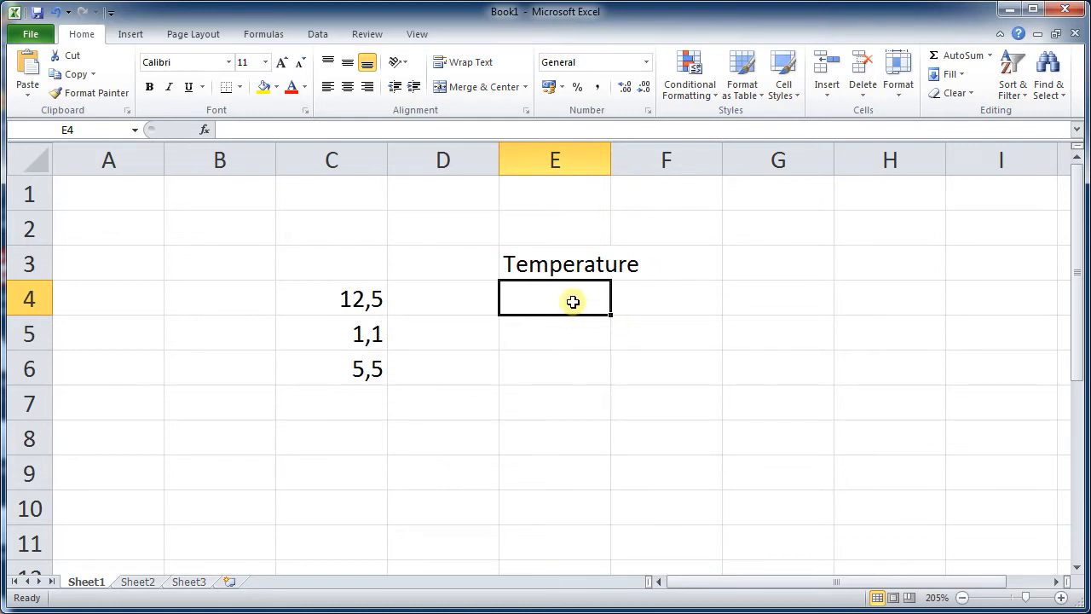
- Enter 10,5°C in cell E4
type("1")
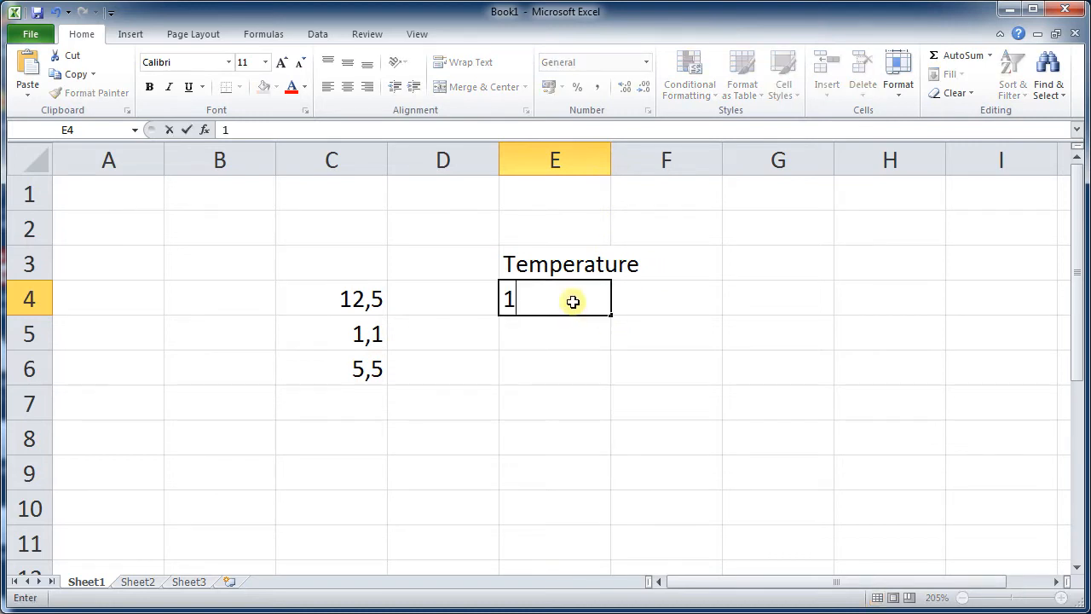
type("0,5°C")
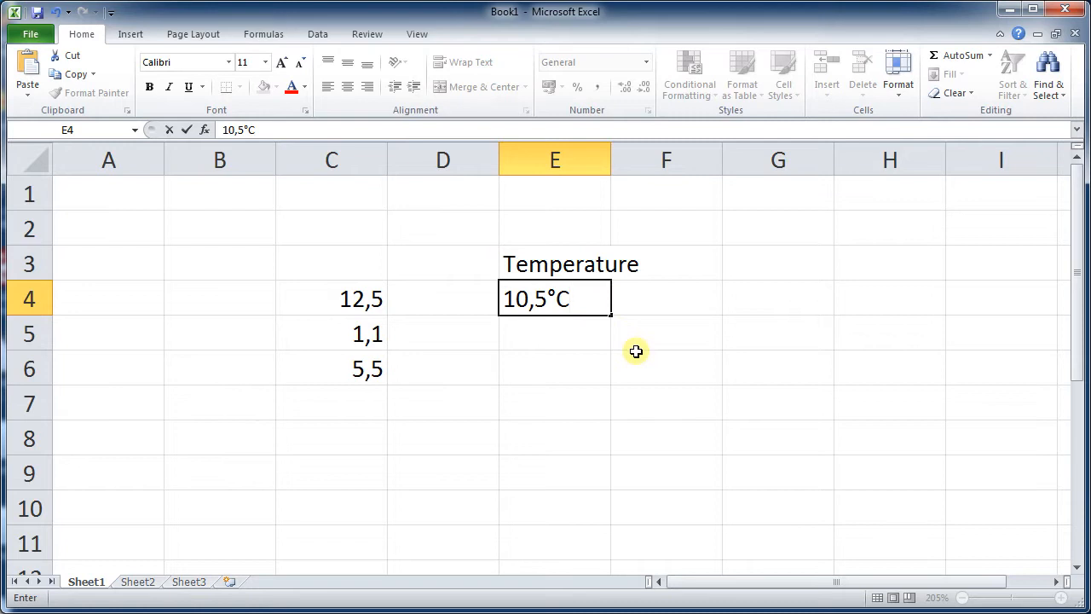
key("Return")
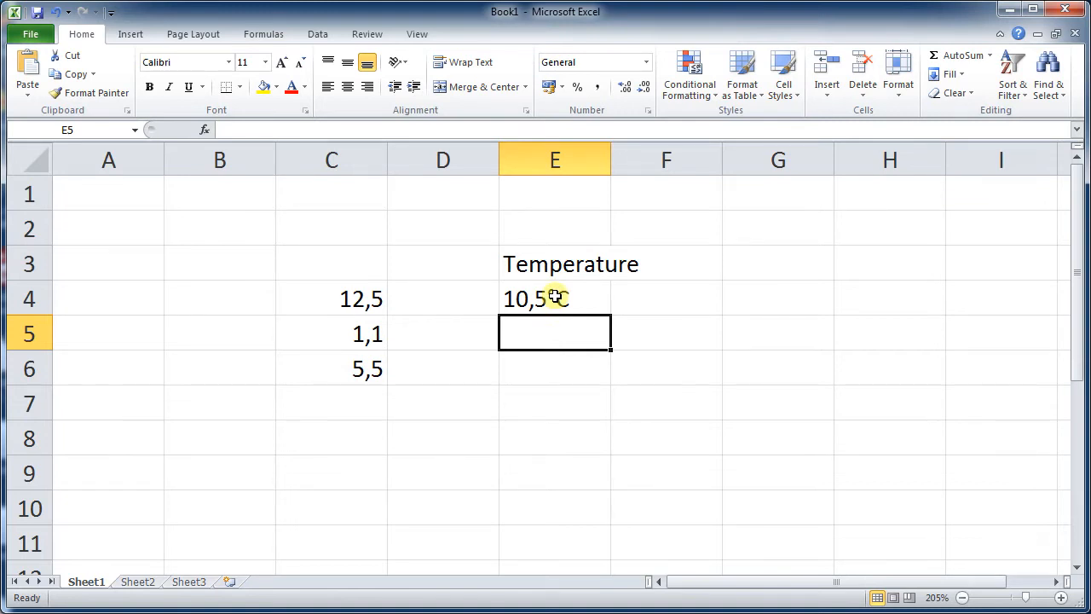
- Delete the °C unit from the entry in cell E4, leaving only the number
left_click(554, 296)
left_click_drag(243, 129, 262, 130)
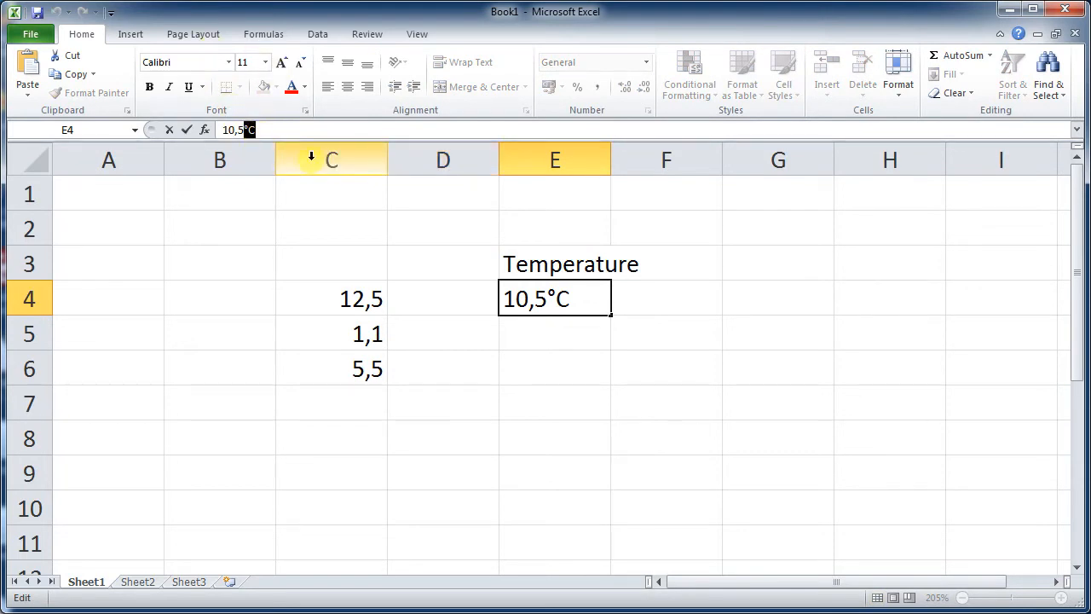
key("BackSpace")
key("Return")
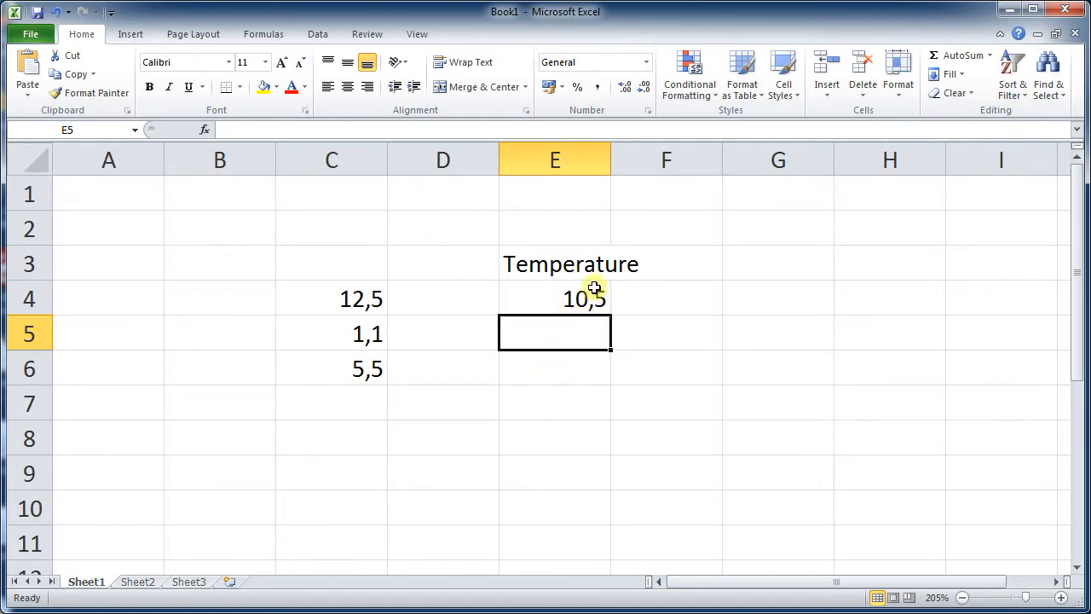
- Append (°C) to the Temperature heading in cell E3
left_click(582, 263)
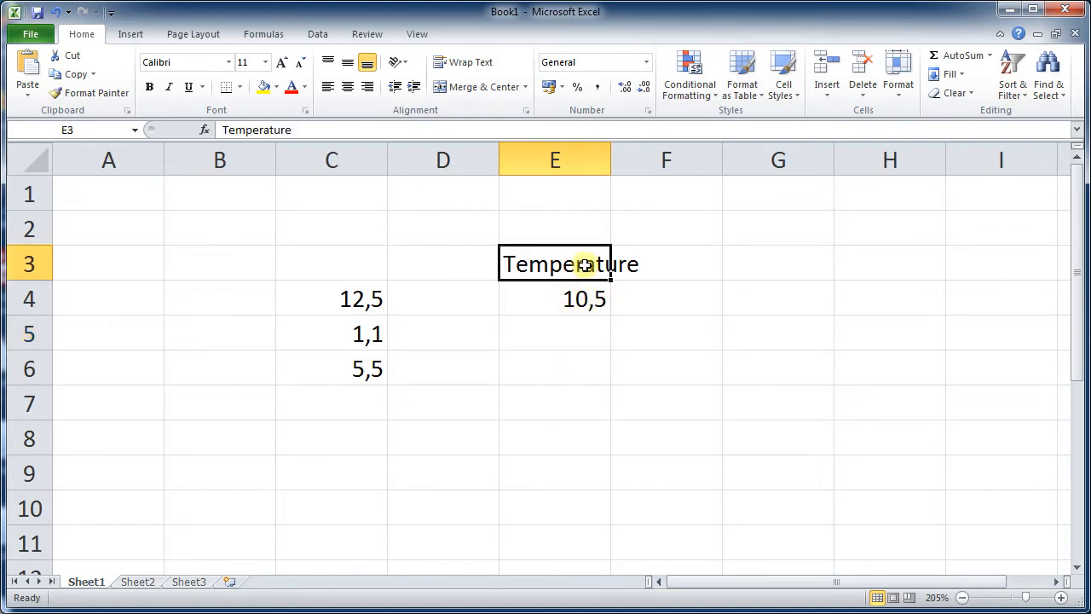
left_click(404, 131)
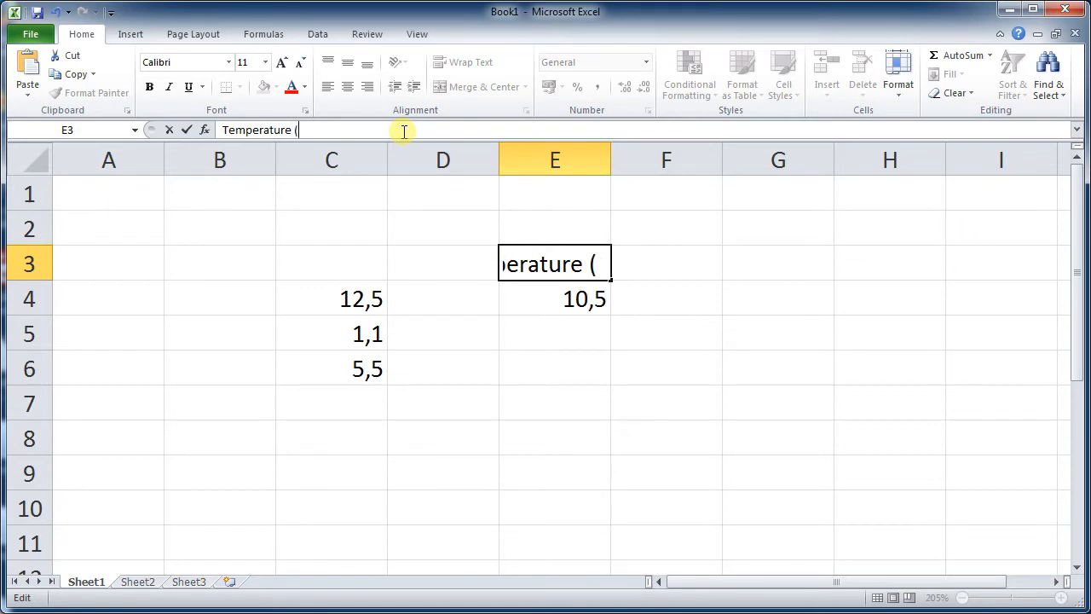
type("(°C)")
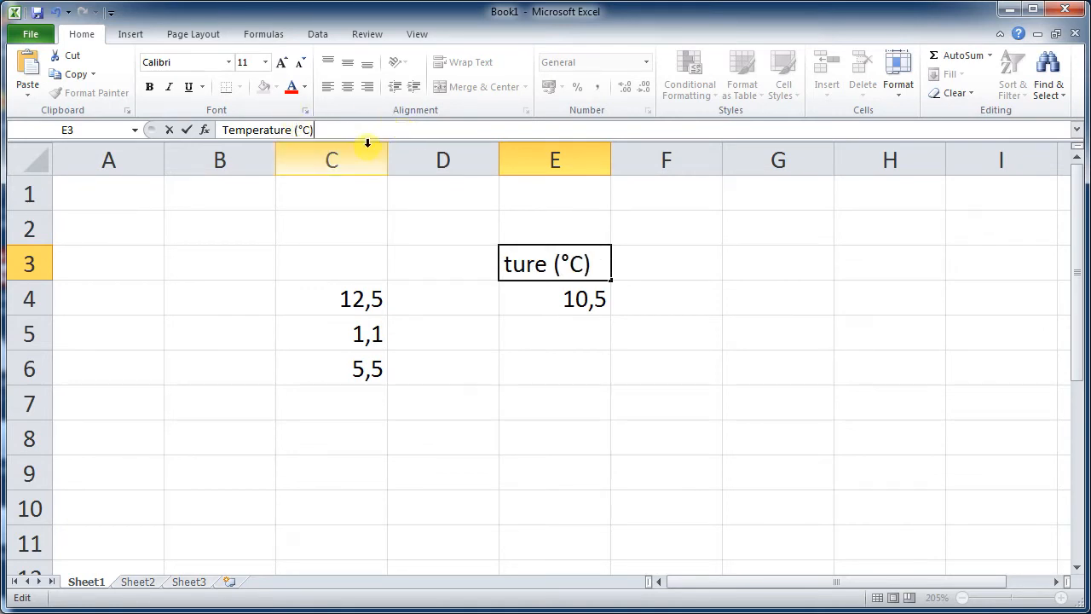
key("Return")
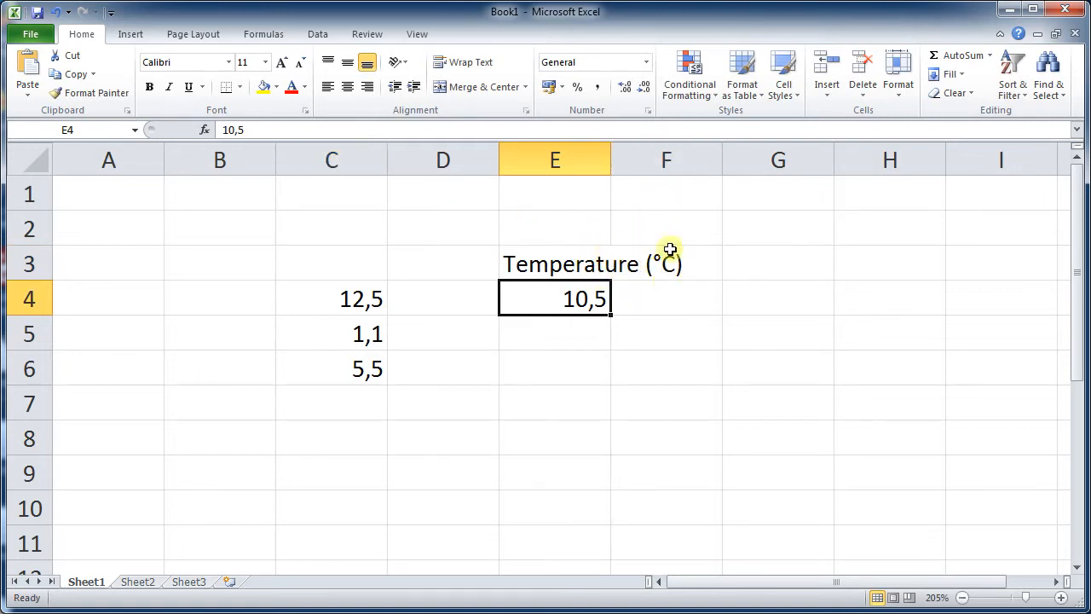
- Replace the space in the E3 heading with a line break so (°C) sits on a second line
left_click(584, 263)
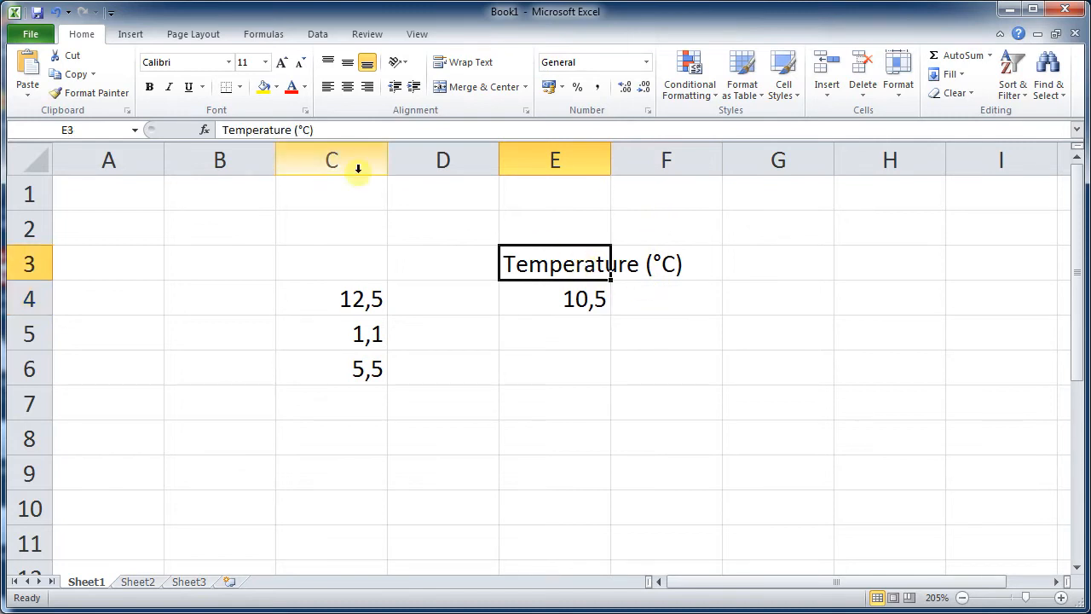
left_click(290, 128)
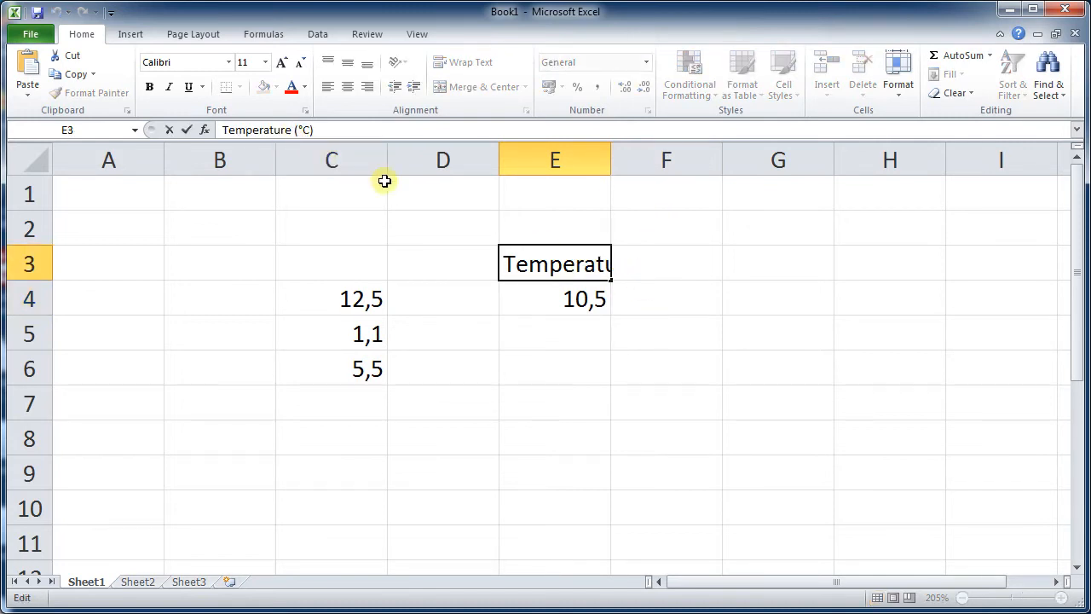
key("BackSpace")
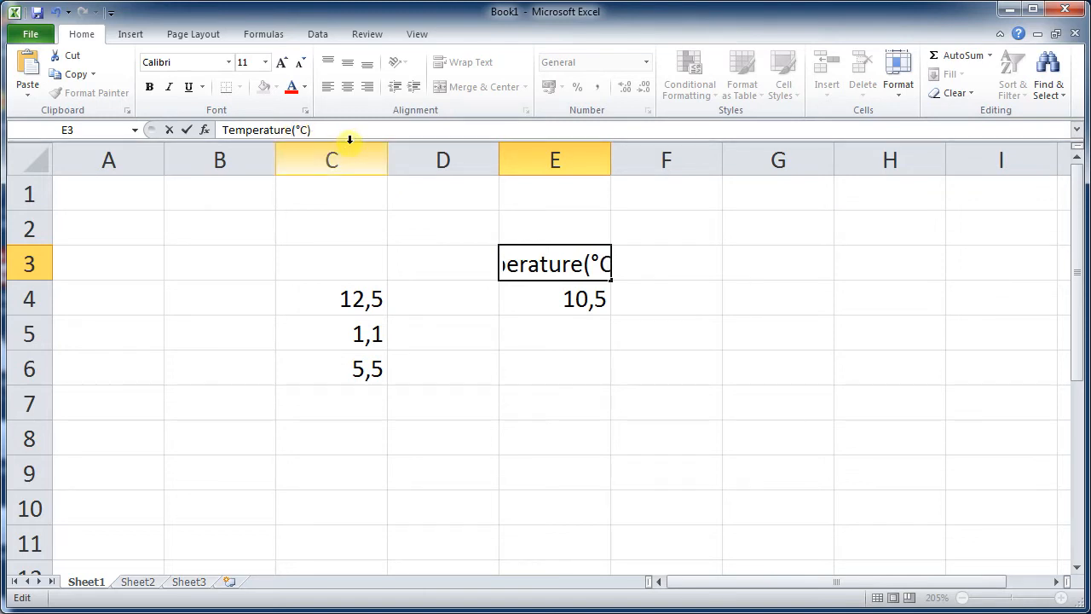
key("alt")
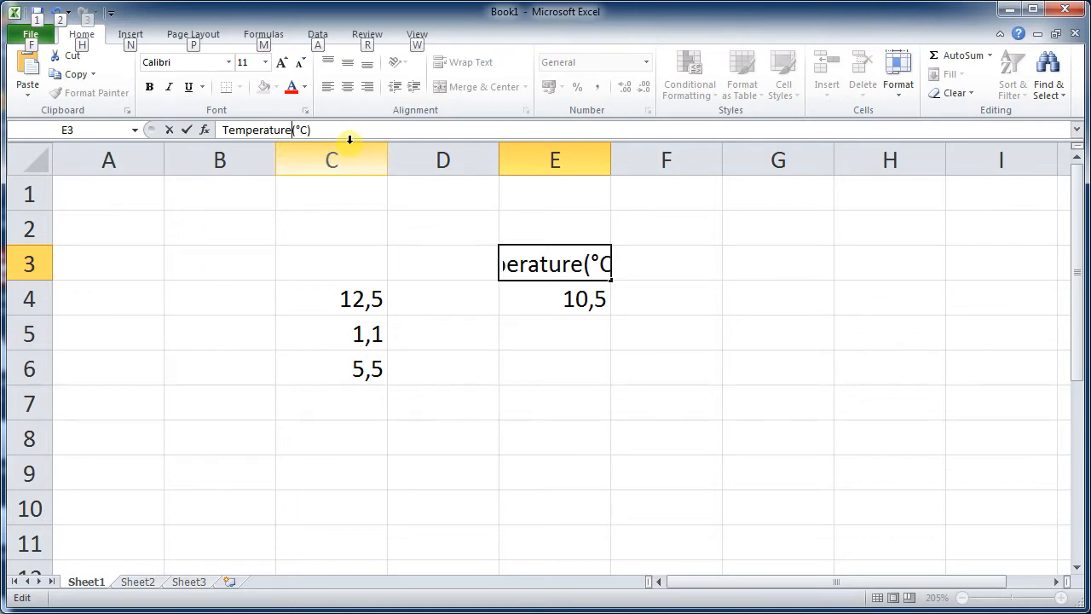
key("alt+Return")
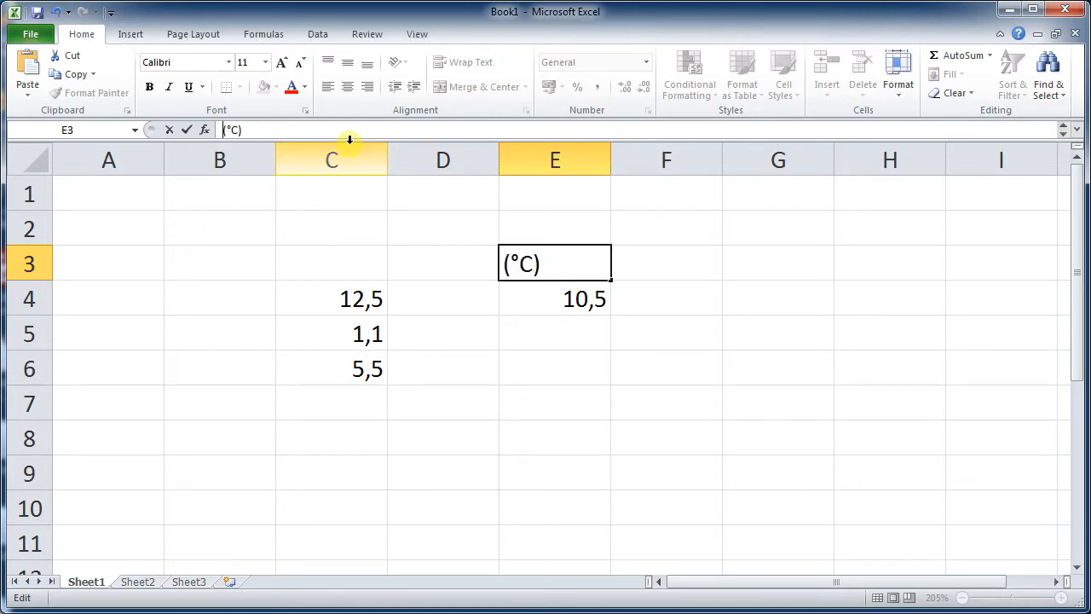
key("Return")
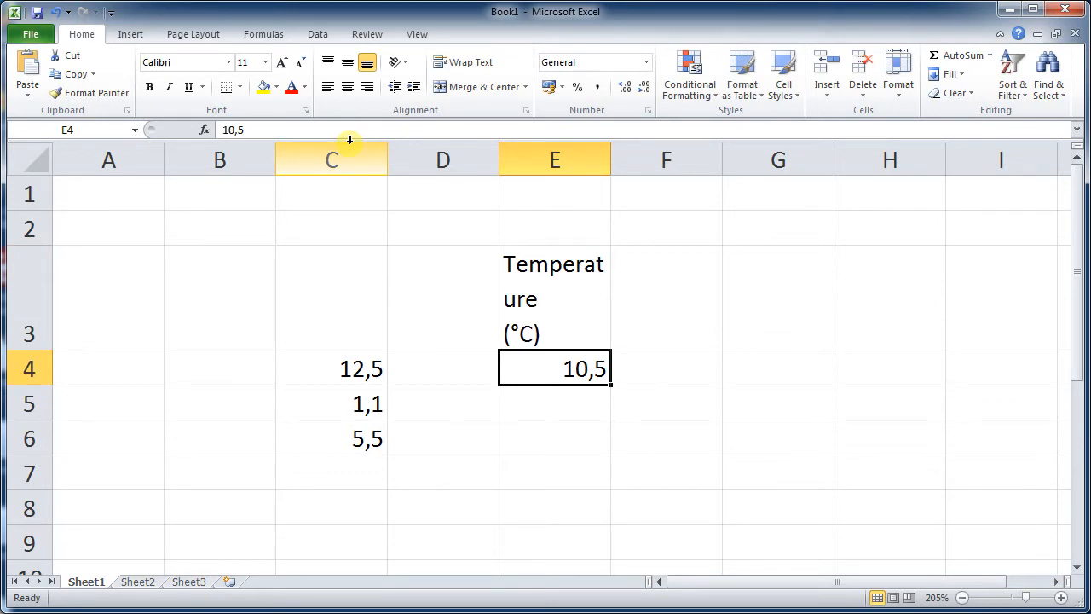
- Widen column E so the Temperature heading fits on one line
left_click(565, 277)
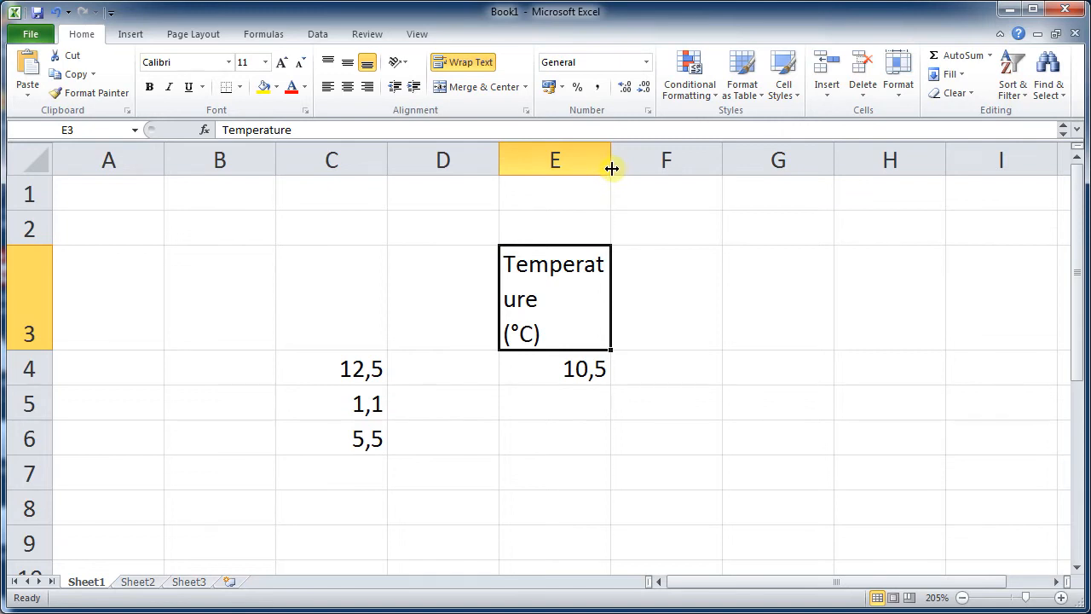
left_click_drag(612, 169, 665, 168)
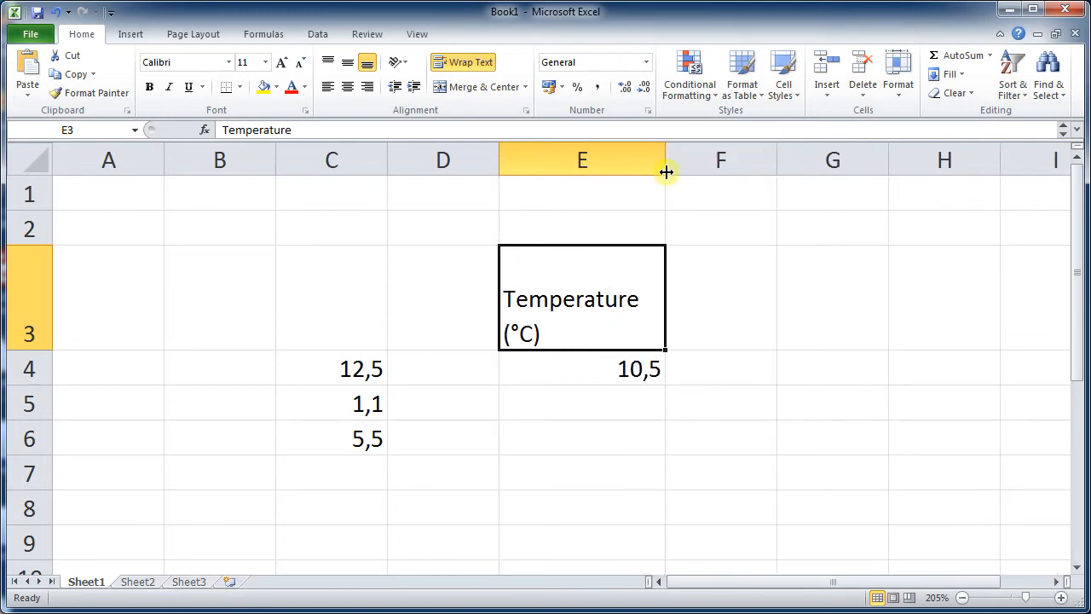
left_click(727, 289)
left_click(628, 294)
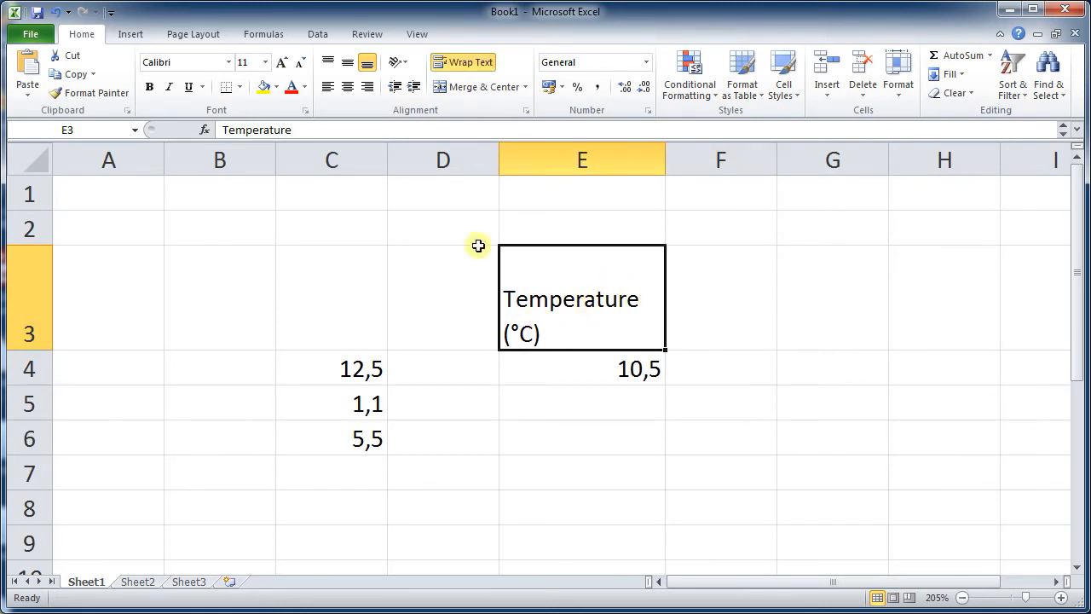
- Step through the two lines of the E3 heading in the formula bar and re-commit it to refit row 3
left_click(359, 130)
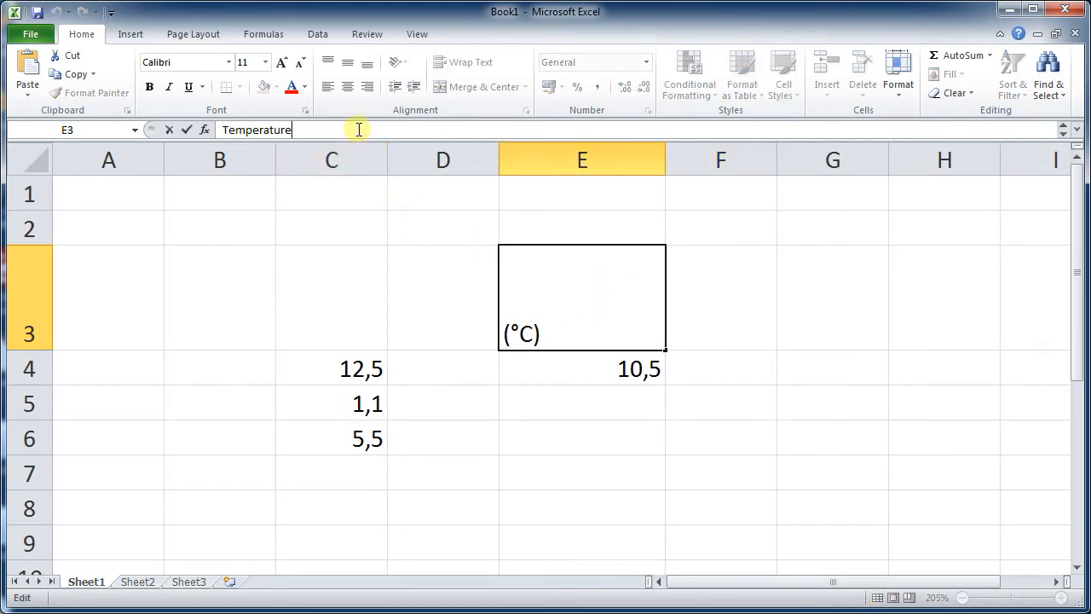
key("Down")
key("Up")
key("Down")
key("Up")
key("Down")
key("Up")
key("Down")
key("Up")
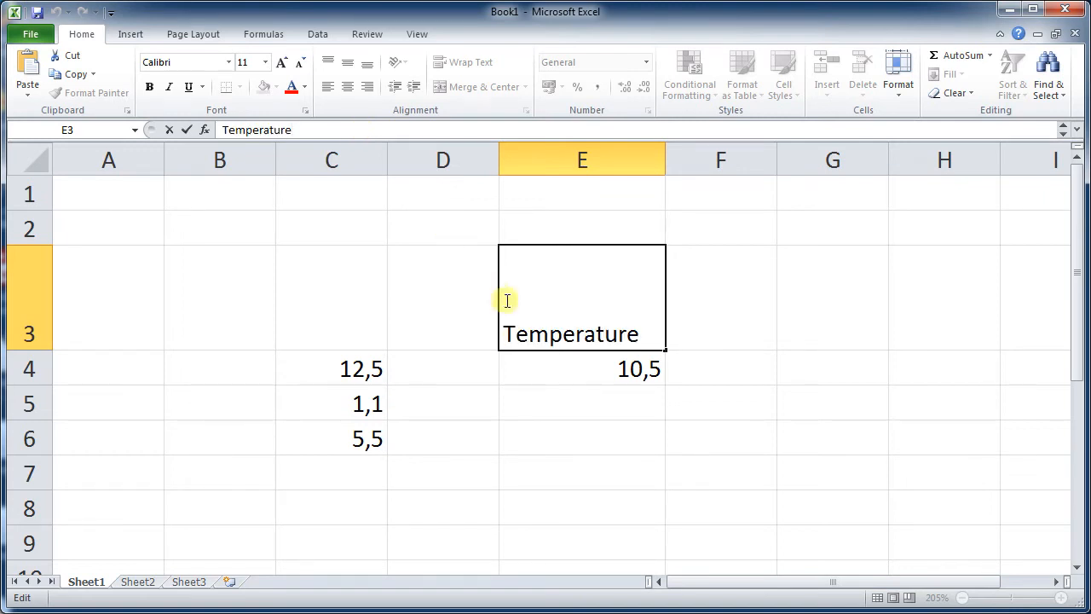
left_click(548, 388)
left_click(728, 388)
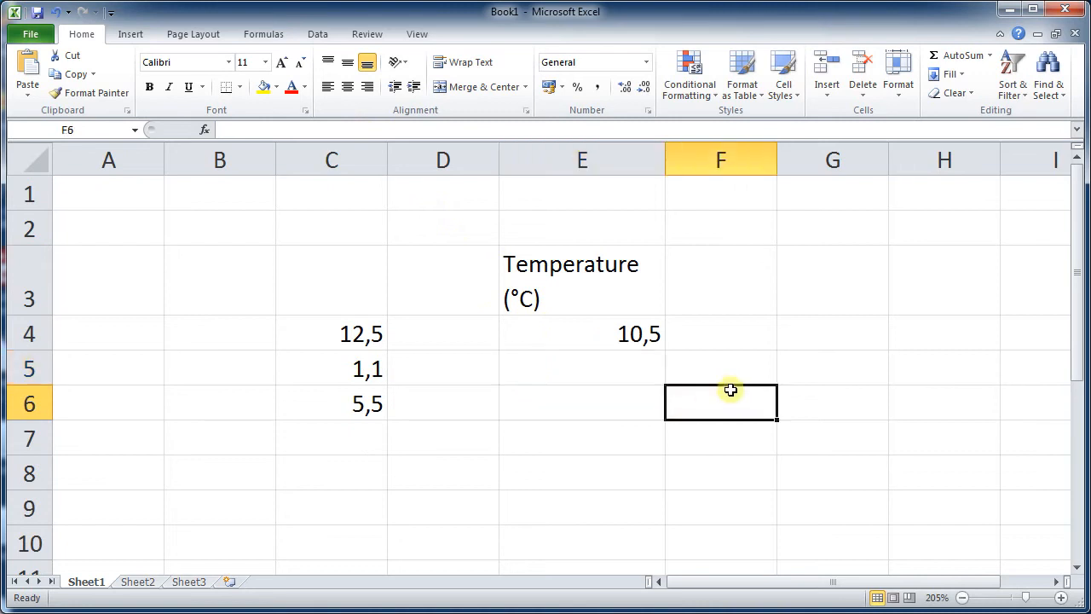
- Center-align the heading in E3 and the value in E4
left_click(542, 285)
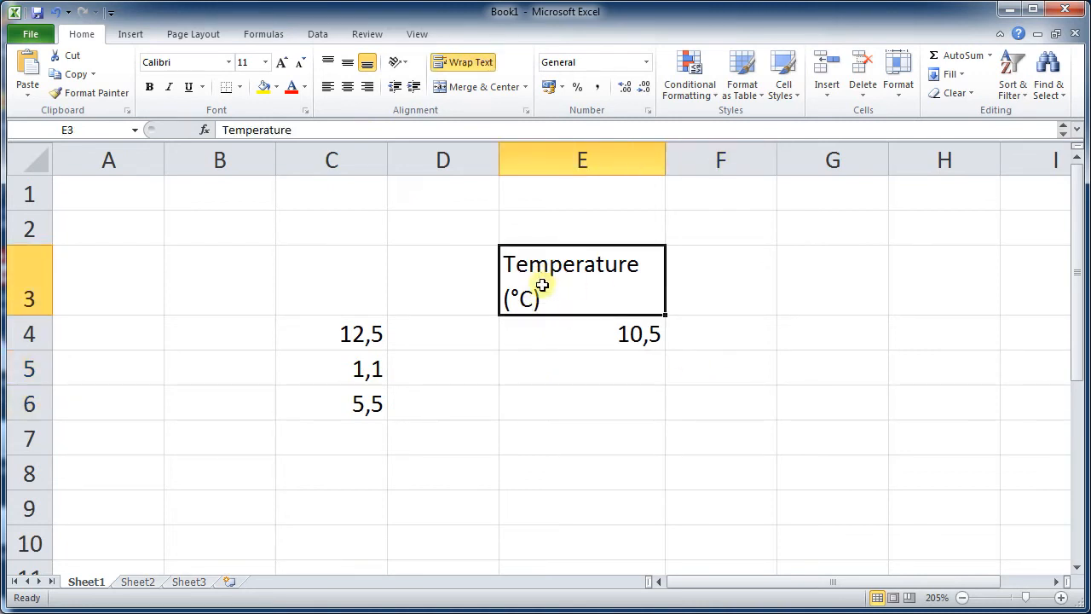
left_click(347, 86)
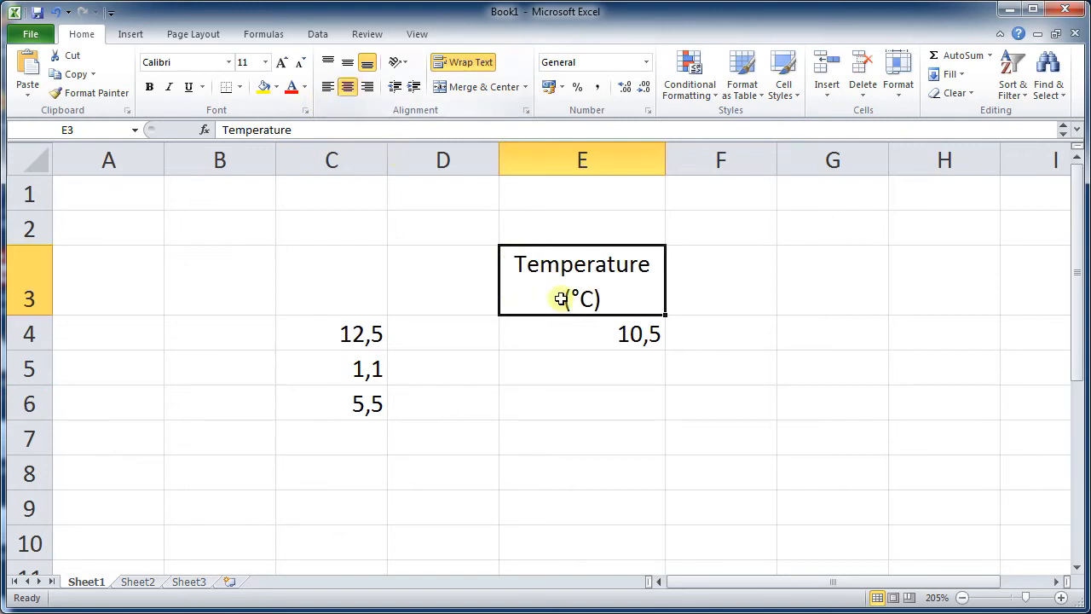
left_click(616, 336)
left_click(347, 86)
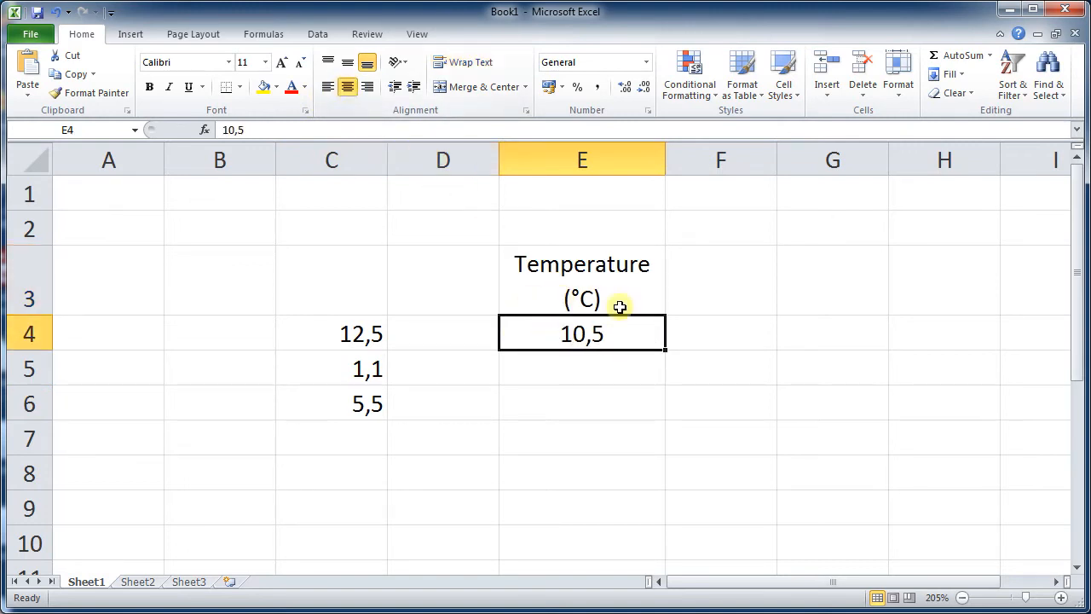
left_click(737, 348)
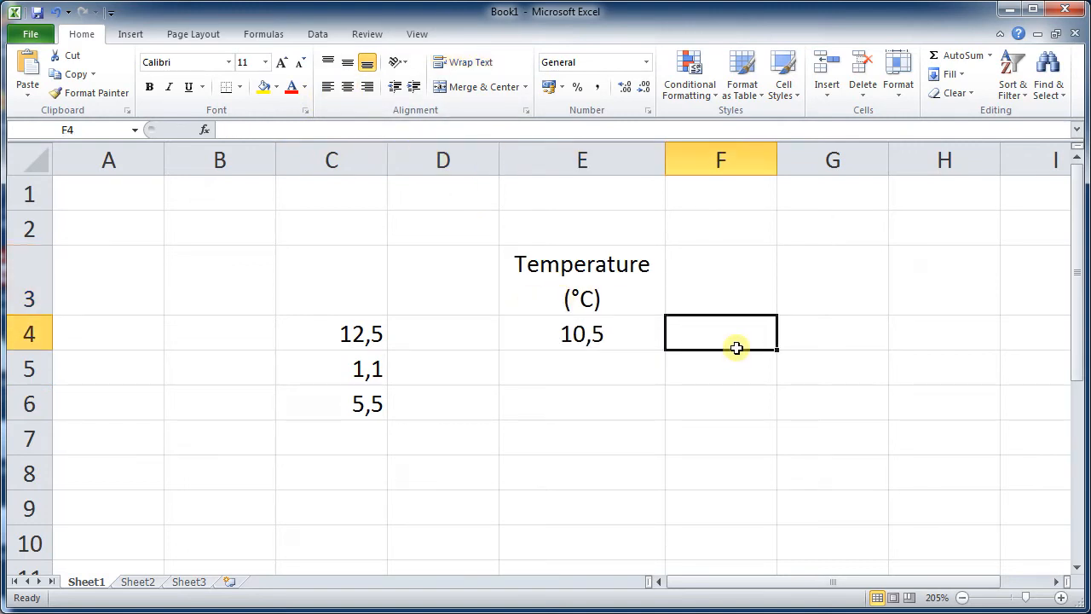
- Narrow column E slightly and enter 5,0 in cell E5
mouse_move(664, 159)
left_mouse_down()
mouse_move(733, 161)
mouse_move(626, 163)
mouse_move(689, 161)
mouse_move(640, 164)
mouse_move(645, 149)
left_mouse_up()
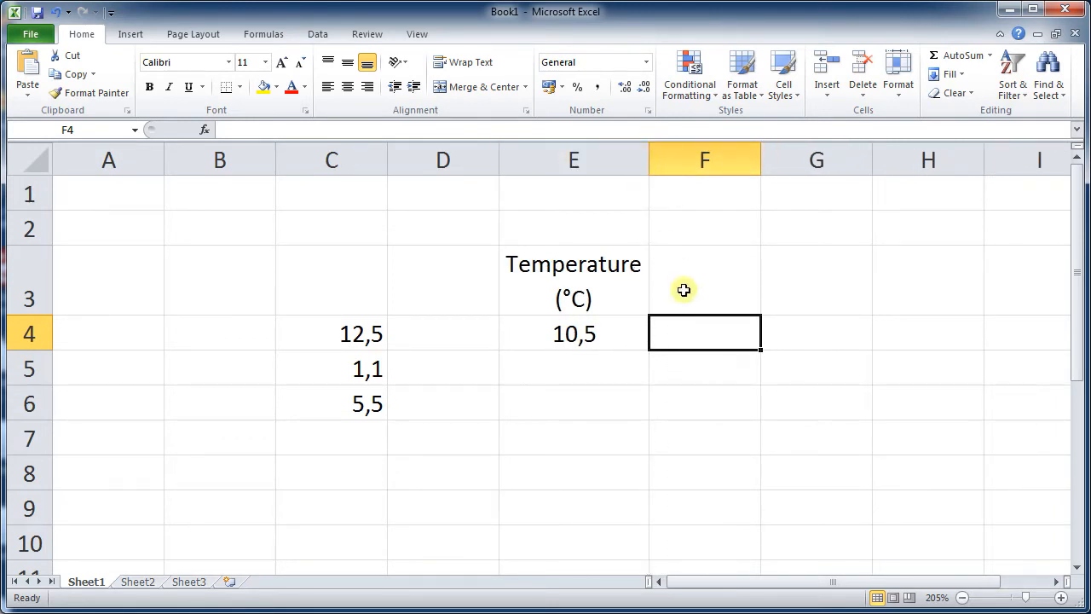
left_click(601, 376)
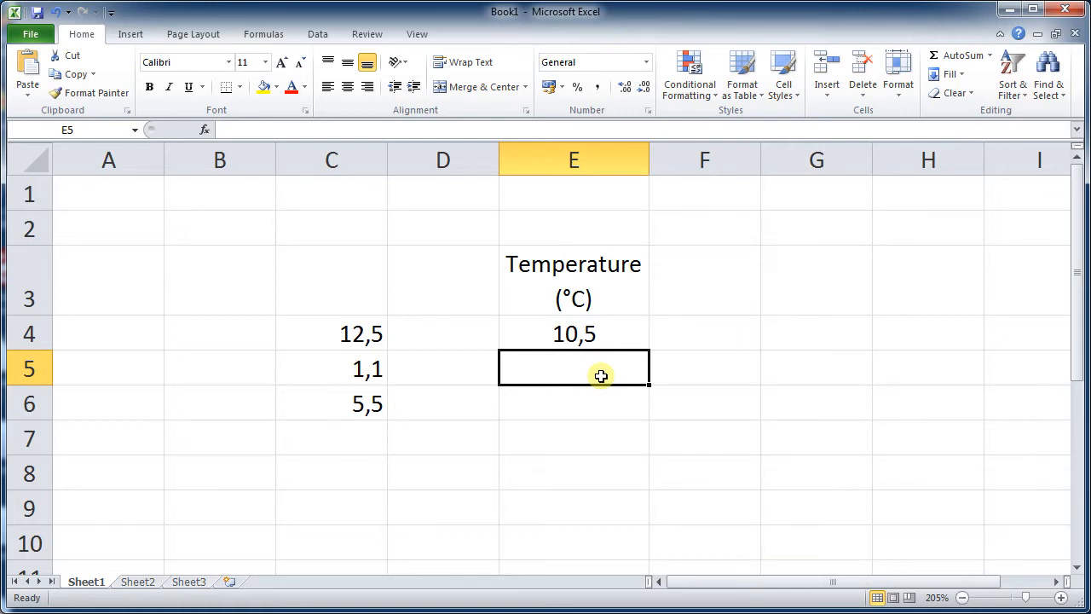
type("5,0")
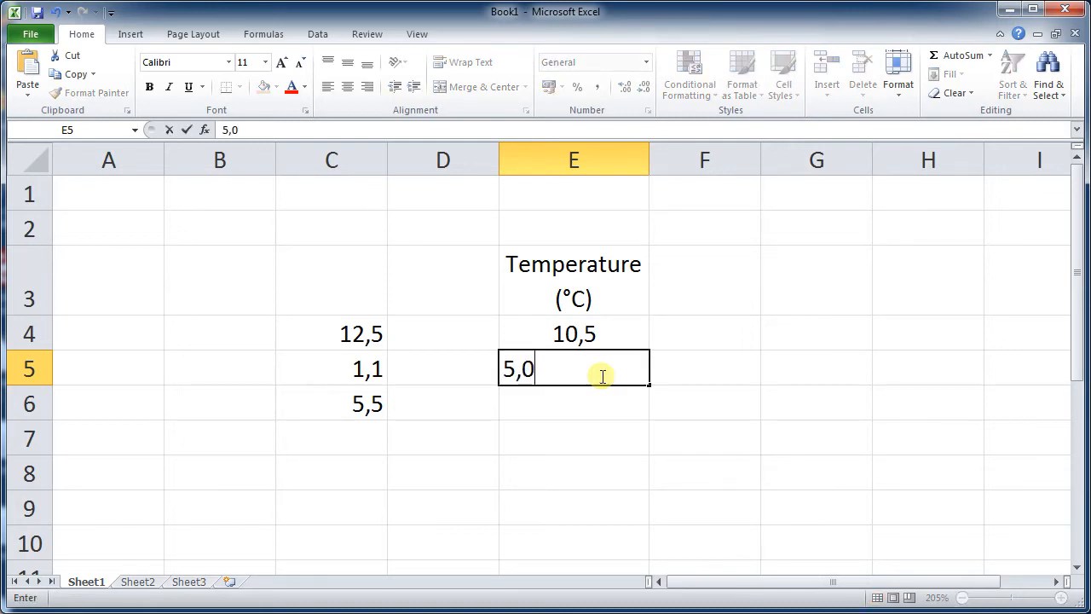
key("Return")
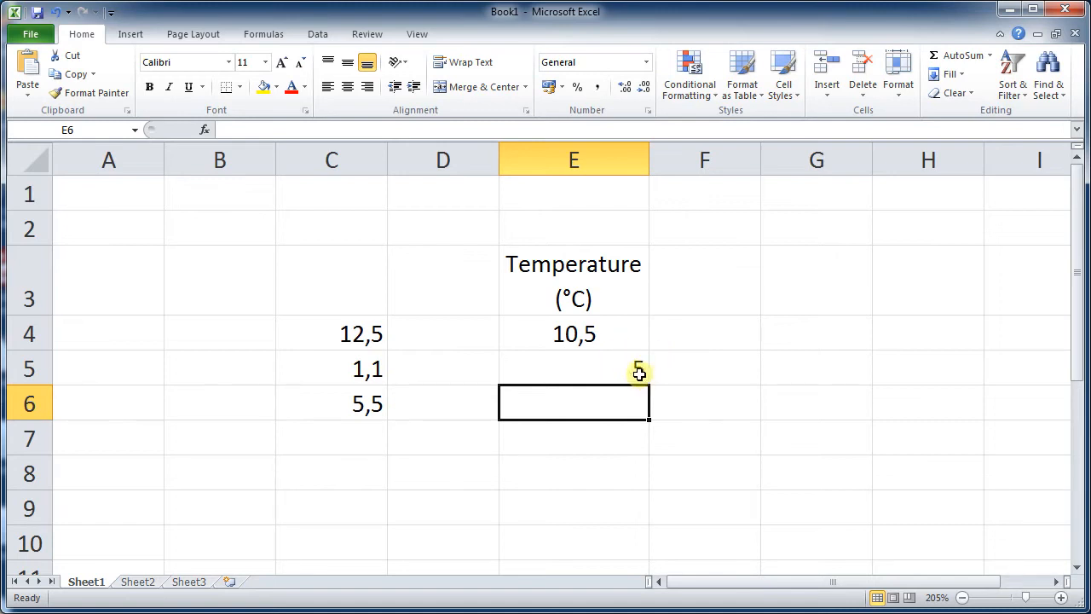
- Set cell E5 to display one decimal place using the decimal increase and decrease controls
left_click(635, 371)
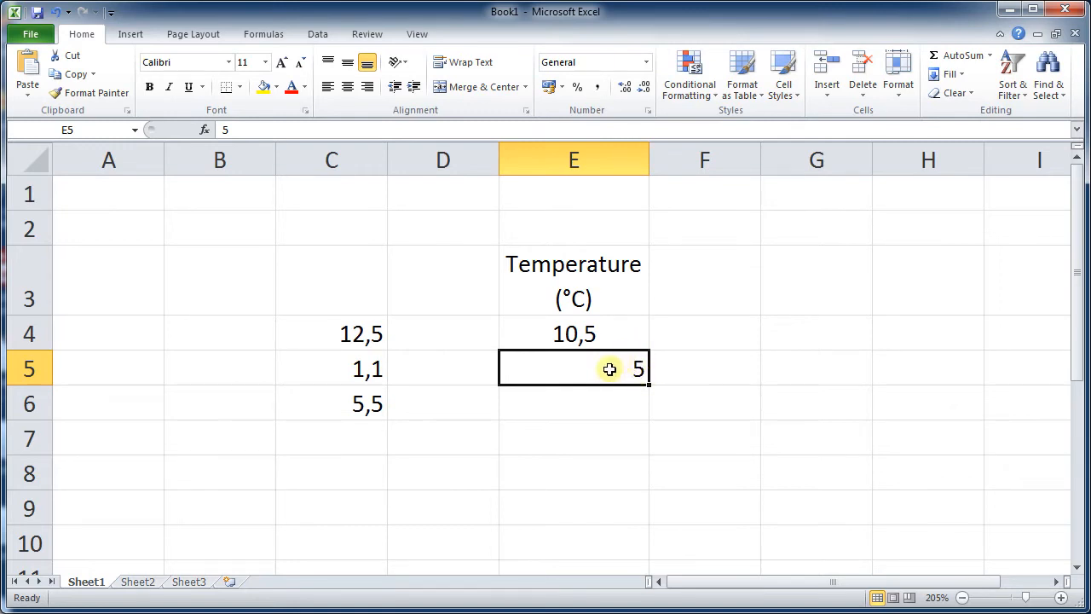
left_click(634, 407)
left_click(638, 370)
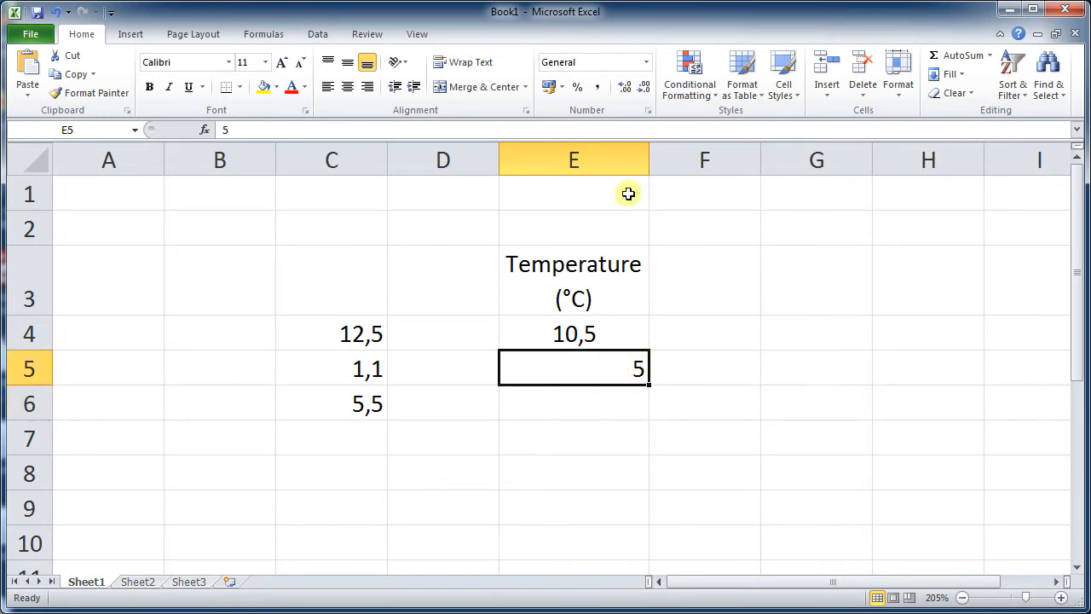
left_click(623, 88)
left_click(623, 88)
left_click(623, 88)
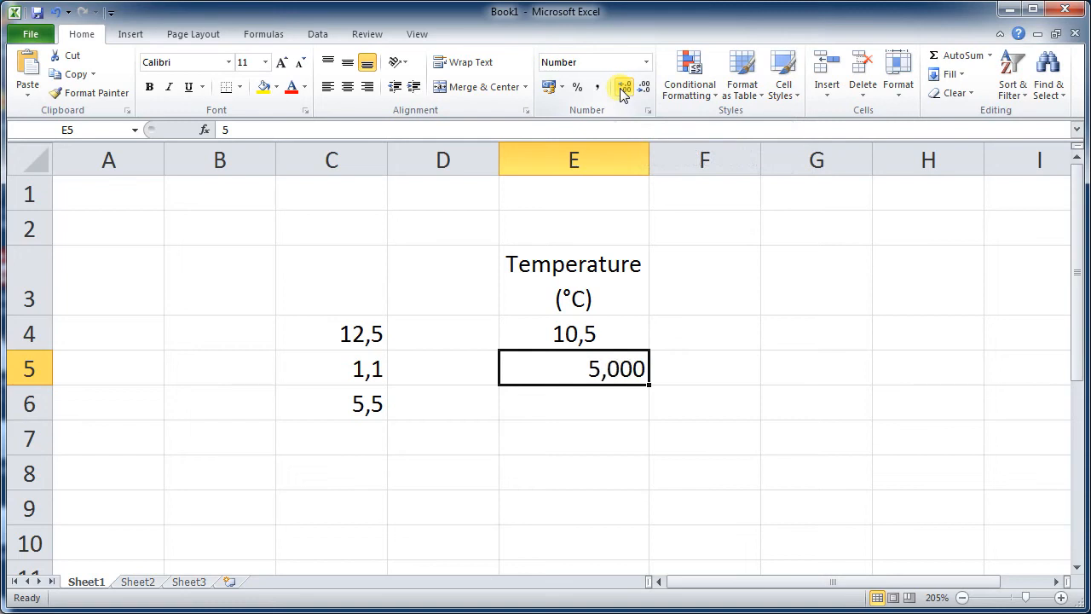
left_click(623, 88)
left_click(623, 88)
left_click(623, 88)
left_click(623, 88)
left_click(641, 88)
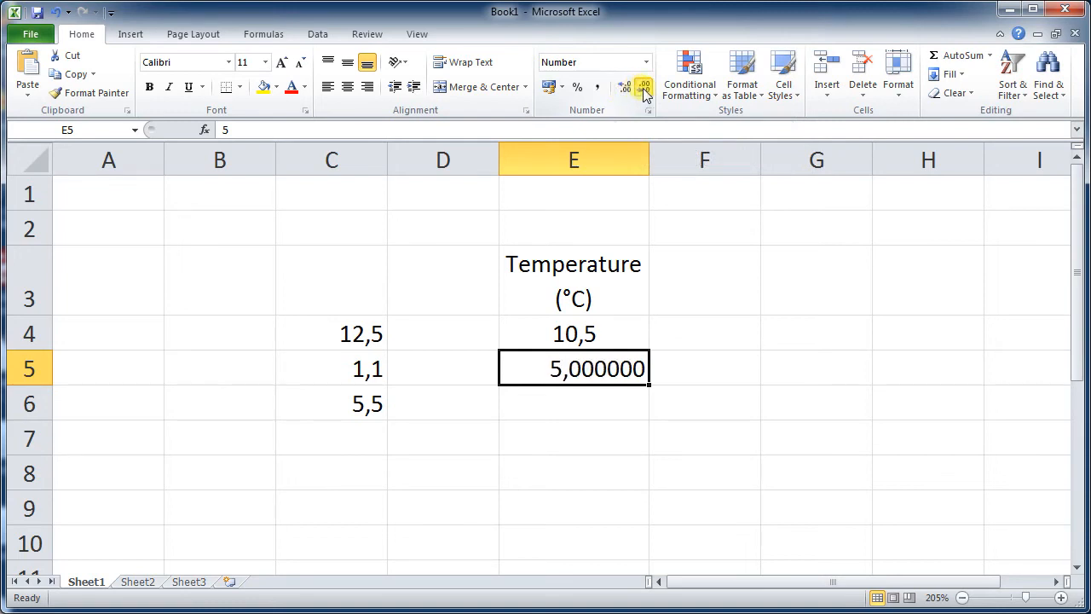
left_click(641, 88)
left_click(641, 88)
left_click(641, 88)
left_click(641, 88)
left_click(641, 88)
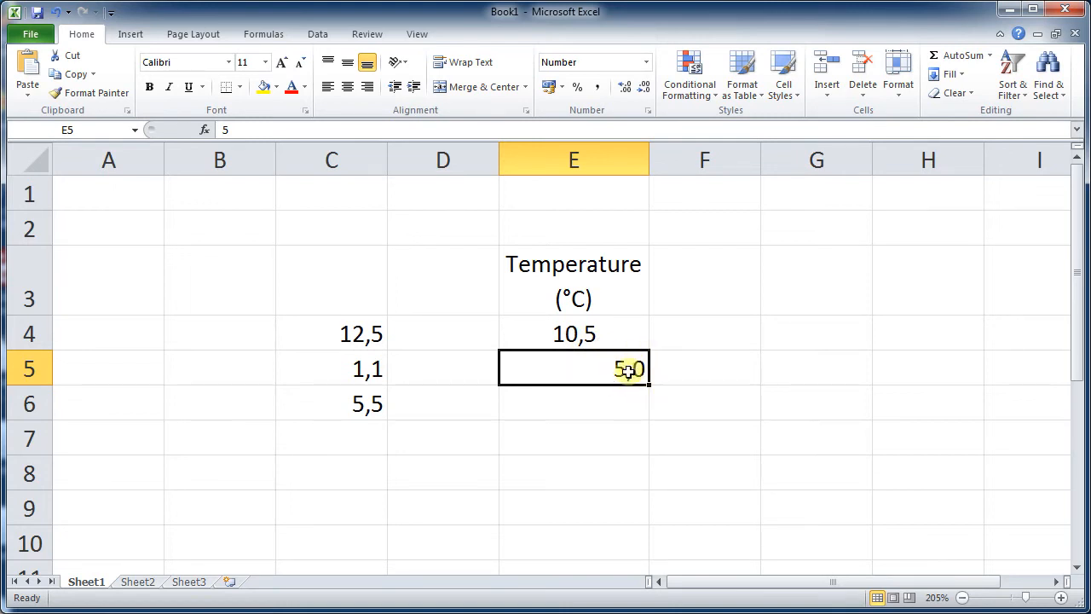
- Center-align cell E5 and then the whole of column E
left_click(347, 86)
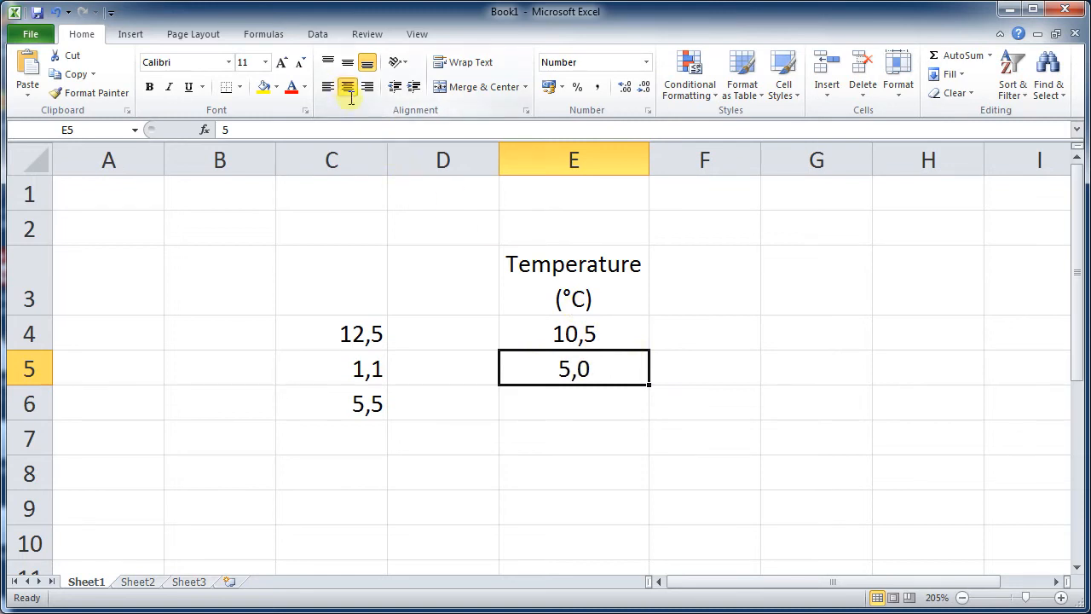
left_click(658, 437)
left_click(580, 162)
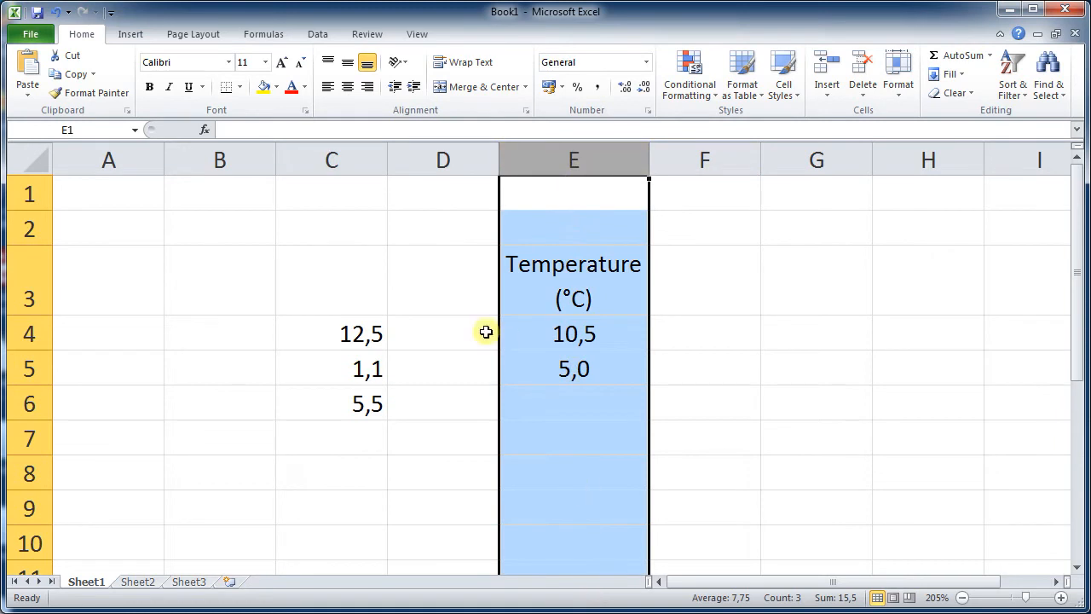
left_click(347, 87)
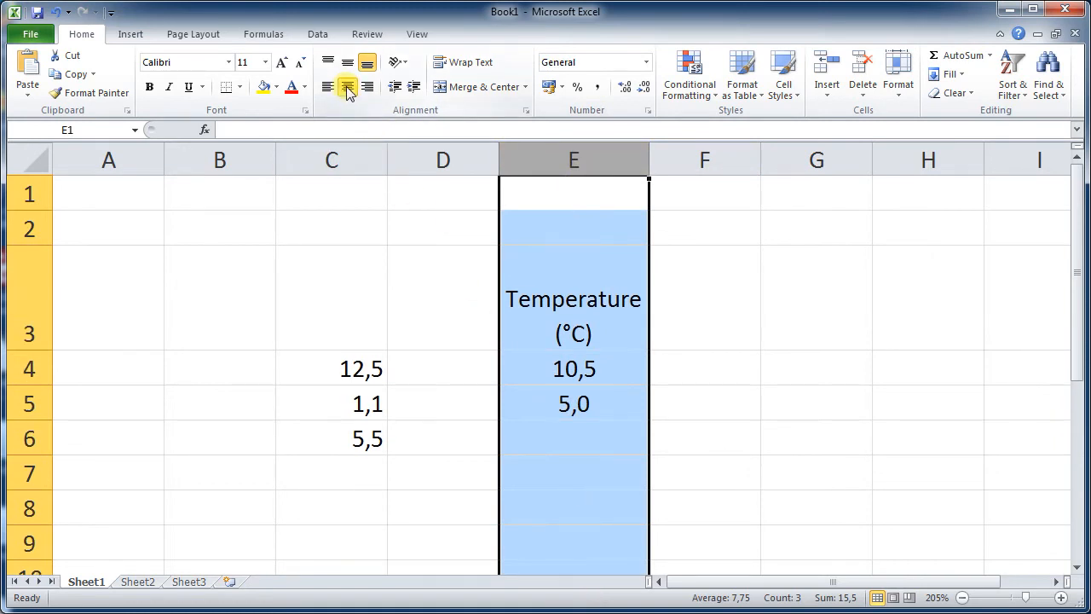
left_click(777, 370)
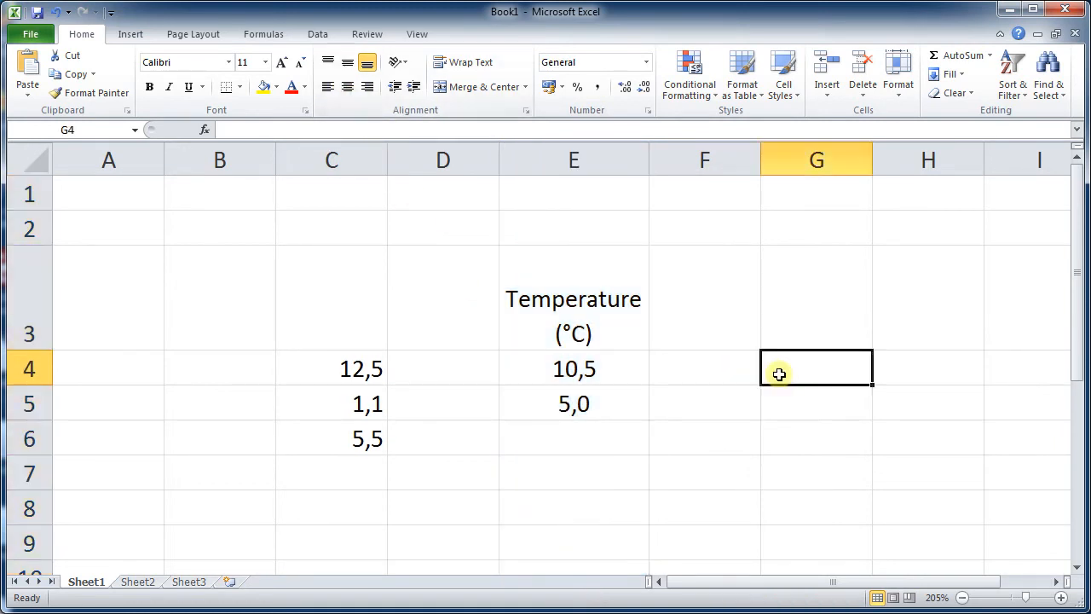
- Reduce the height of row 3 so it just fits the wrapped Temperature (°C) heading
left_click(601, 308)
left_click(791, 321)
left_click(592, 273)
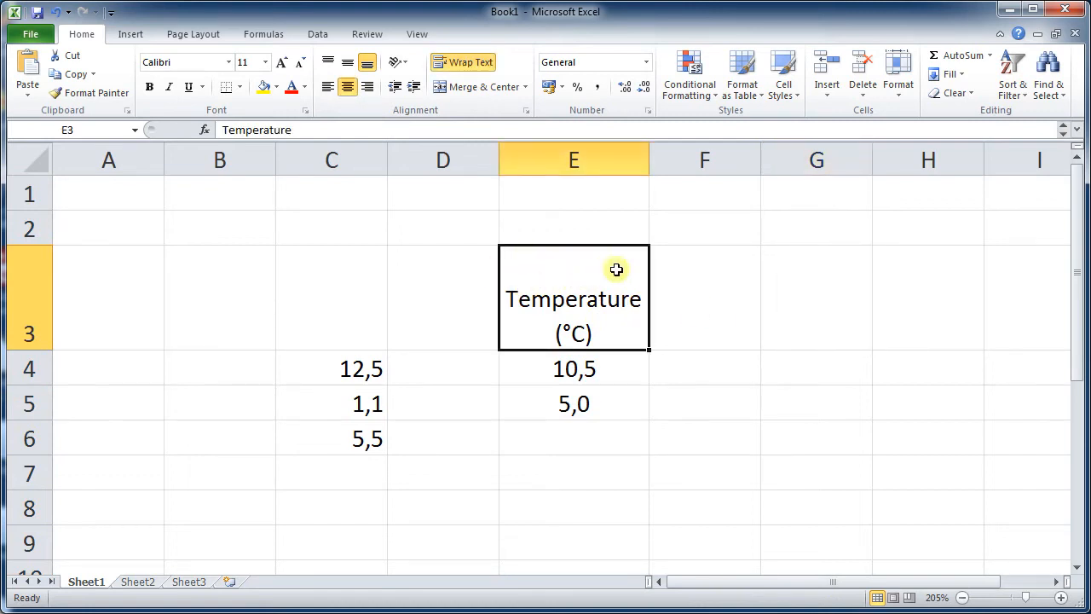
left_click_drag(44, 351, 47, 312)
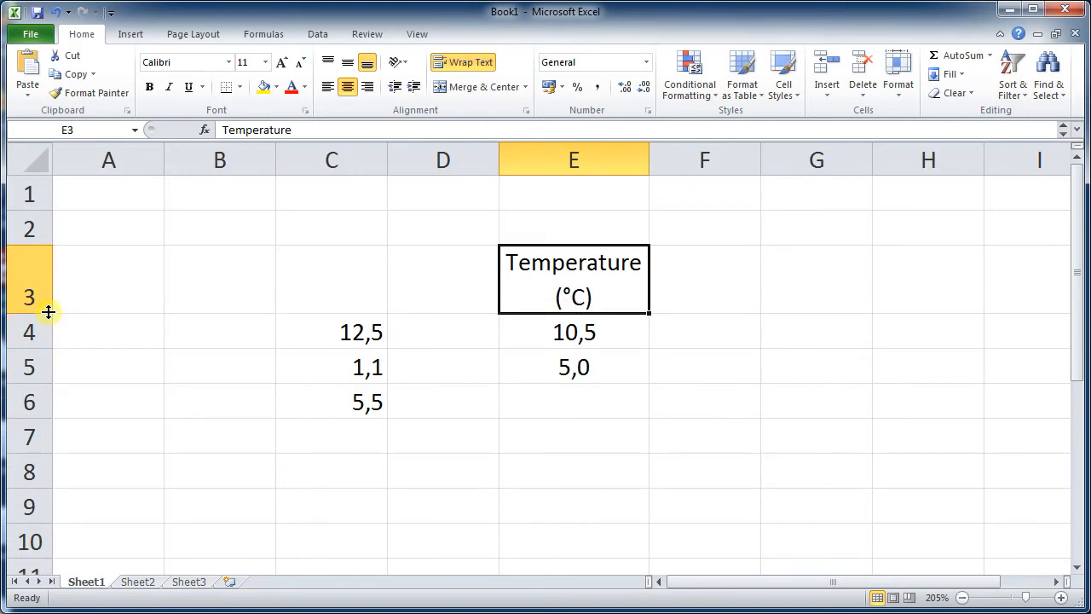
- Inspect the values in columns C and E by selecting individual cells
left_click(552, 419)
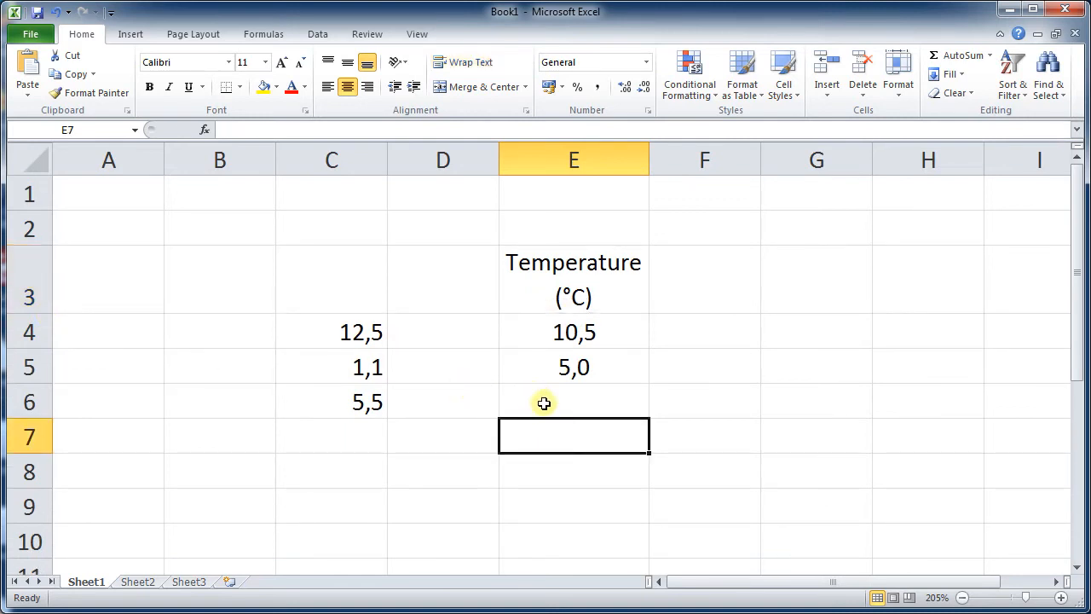
left_click(551, 405)
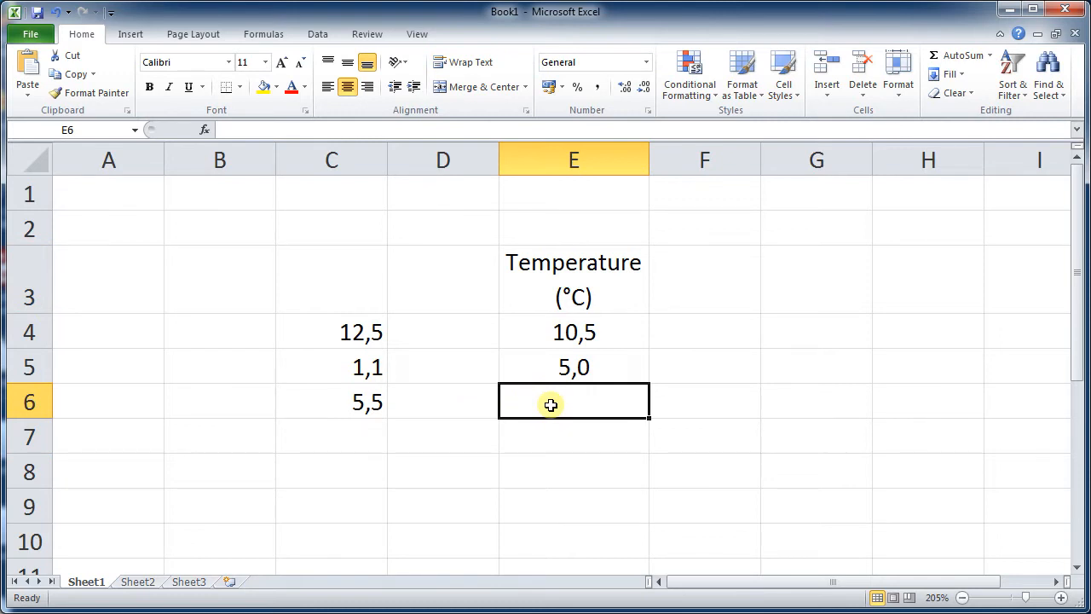
left_click(610, 336)
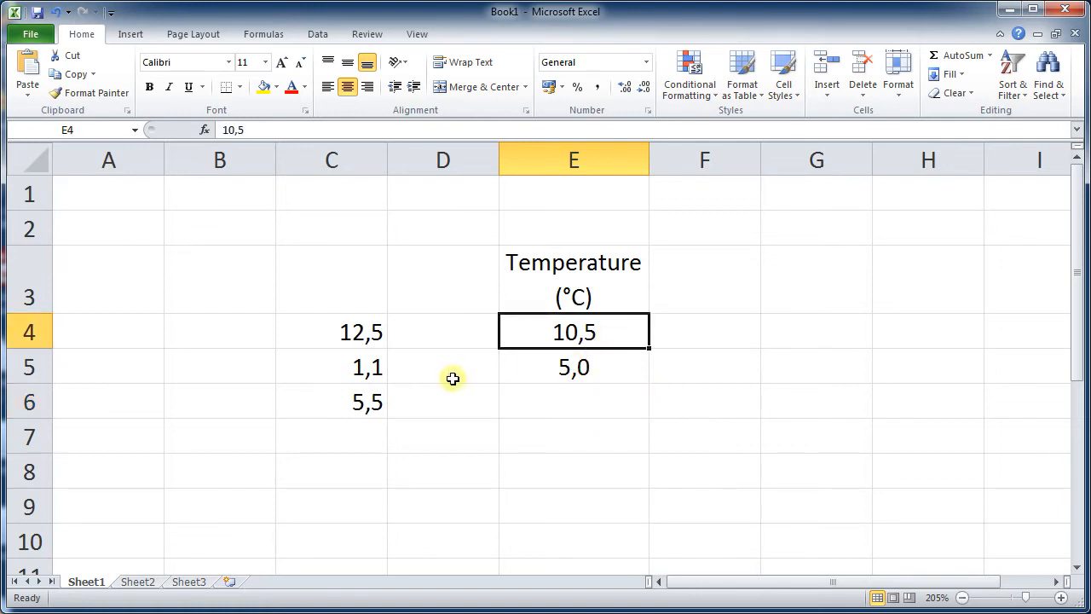
left_click(379, 358)
left_click(389, 329)
left_click(383, 357)
left_click(373, 334)
left_click(375, 372)
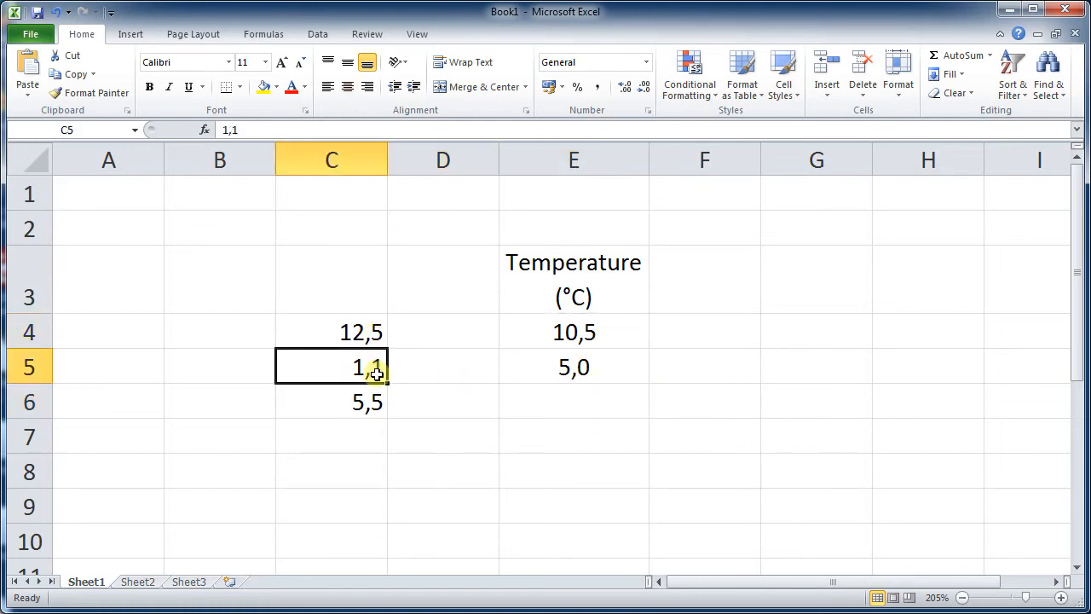
left_click(377, 401)
left_click(372, 357)
left_click(370, 332)
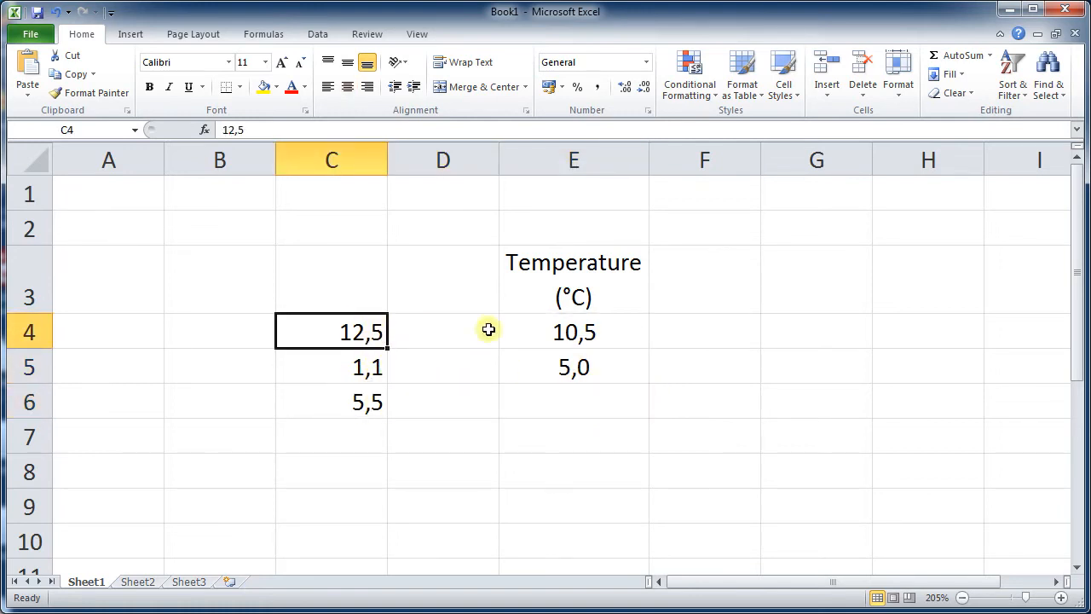
left_click(594, 334)
left_click(587, 362)
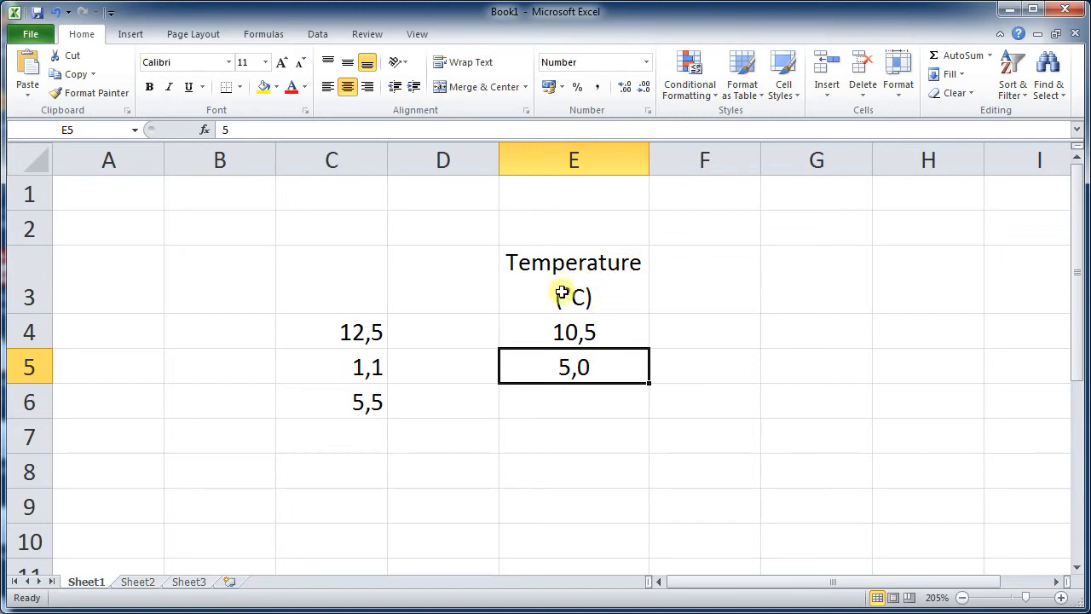
left_click(629, 412)
left_click(625, 438)
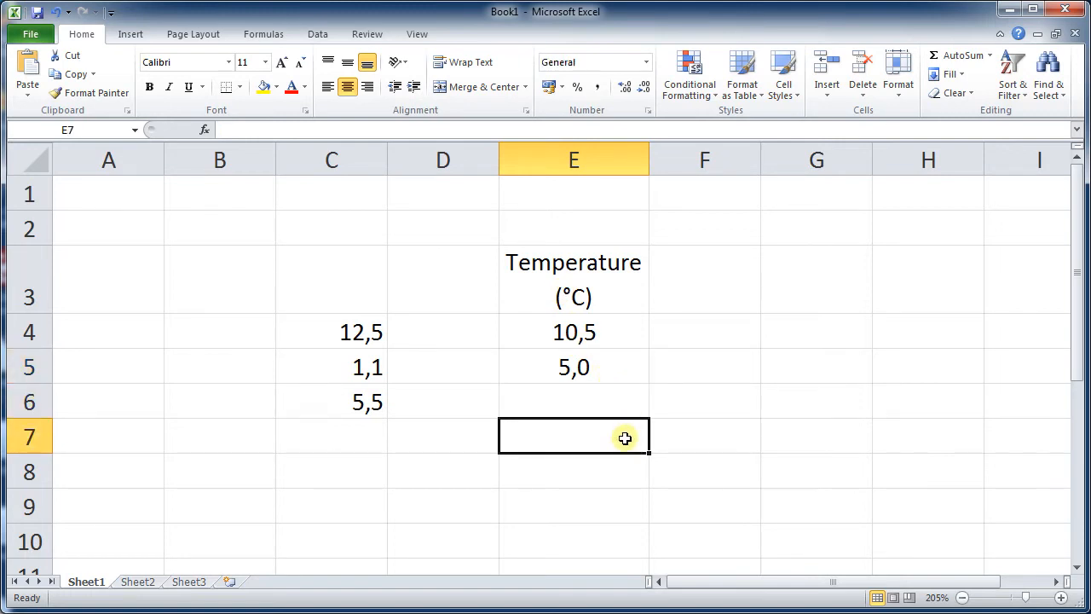
left_click(399, 498)
left_click(367, 499)
scroll(466, 476, "down", 2)
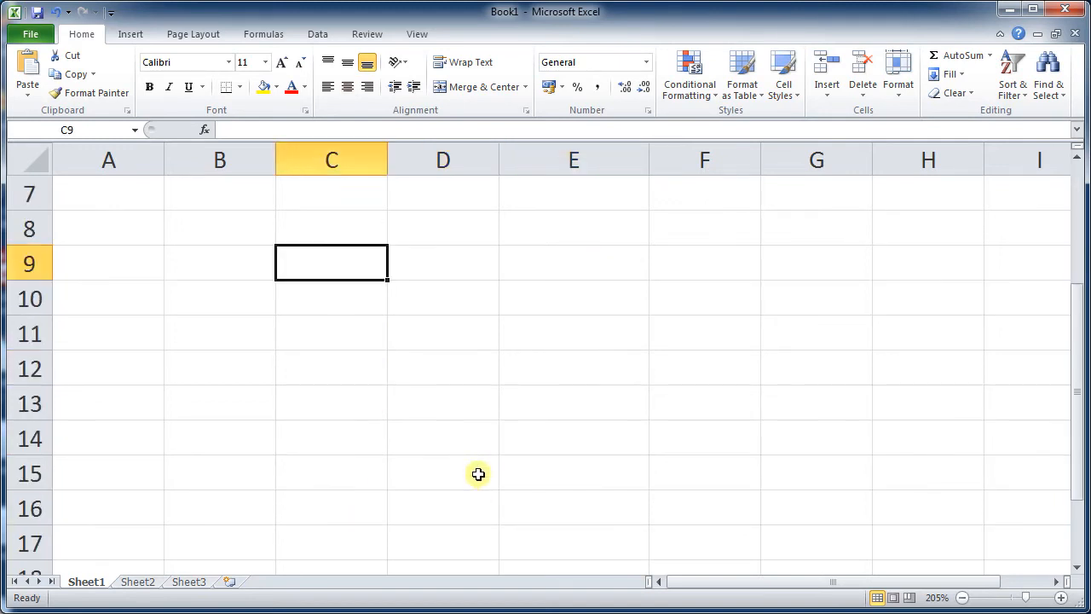
scroll(480, 472, "up", 1)
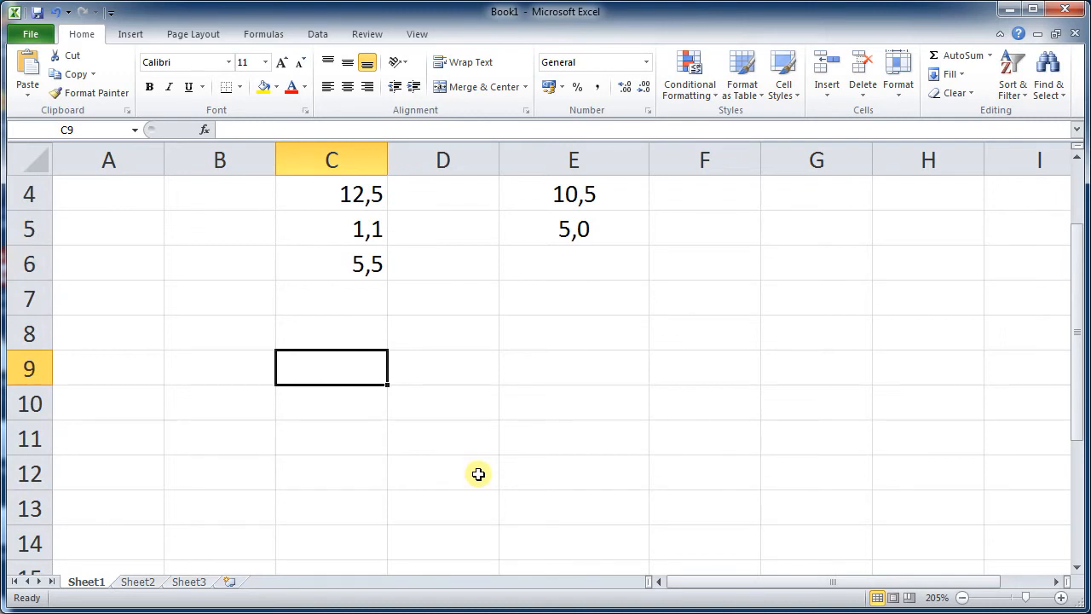
scroll(478, 474, "up", 1)
- Delete the values in cells C4 to C6
left_click(576, 411)
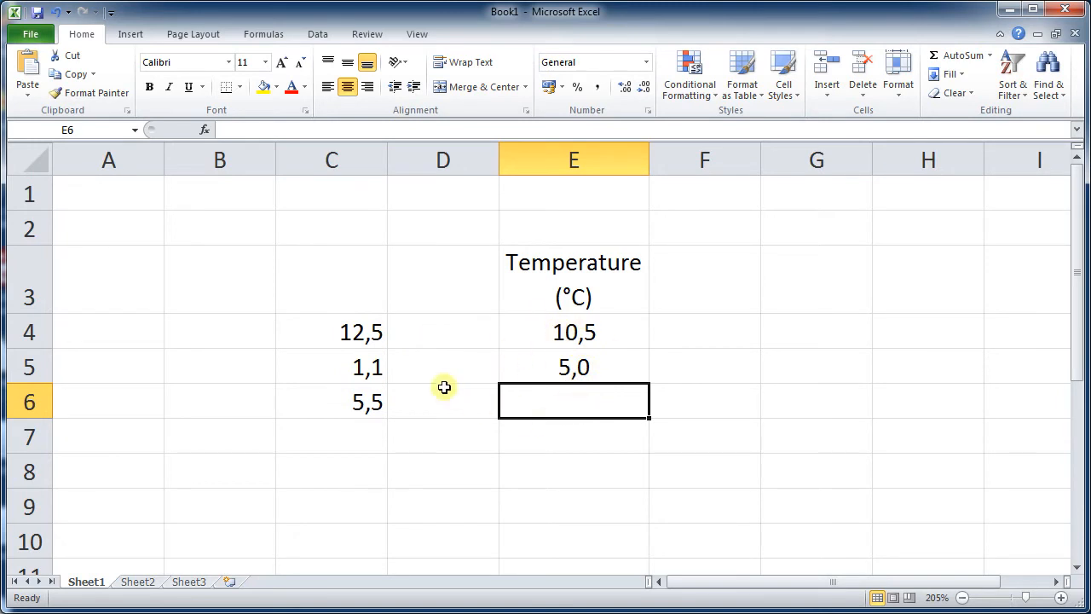
left_click_drag(402, 336, 361, 406)
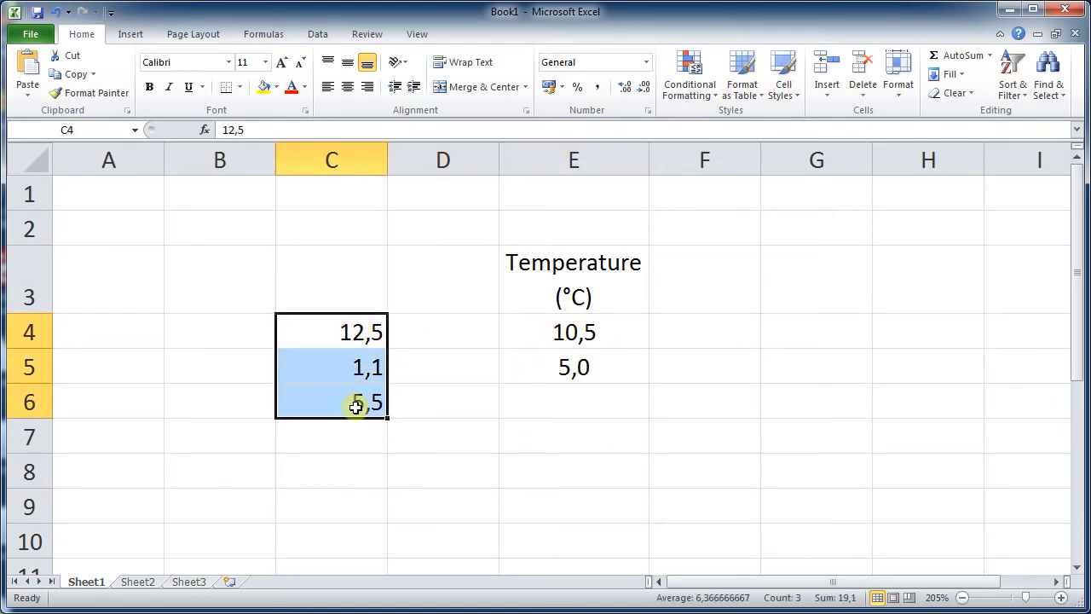
key("Delete")
left_click(505, 428)
- Enter the heading Trial in D3 and the numbers 1, 2 and 3 in D4 to D6
left_click(519, 272)
left_click(465, 282)
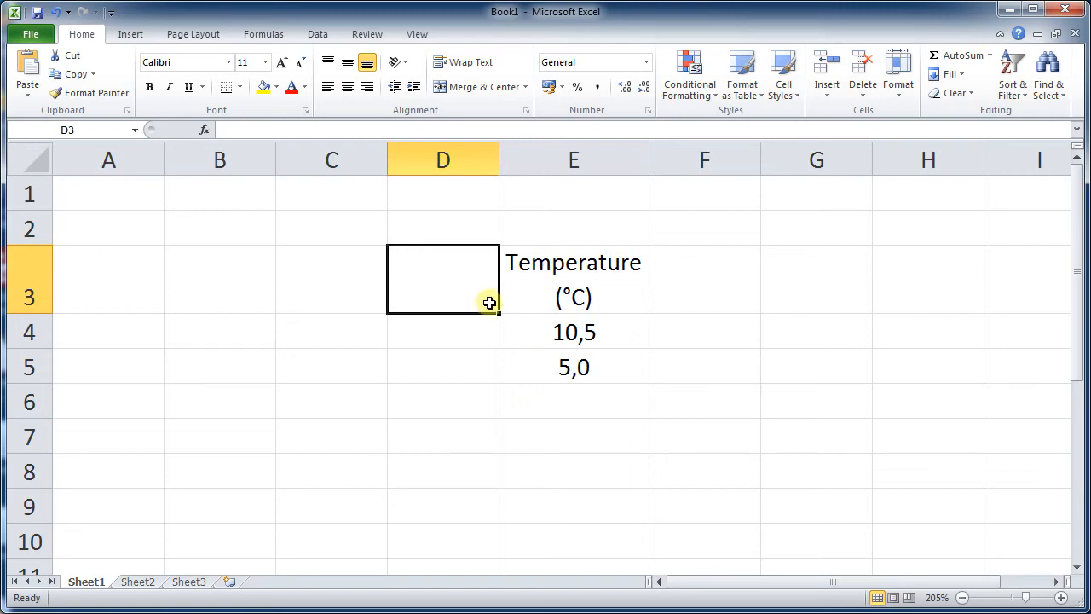
type("Mea")
key("BackSpace")
key("BackSpace")
key("BackSpace")
type("T")
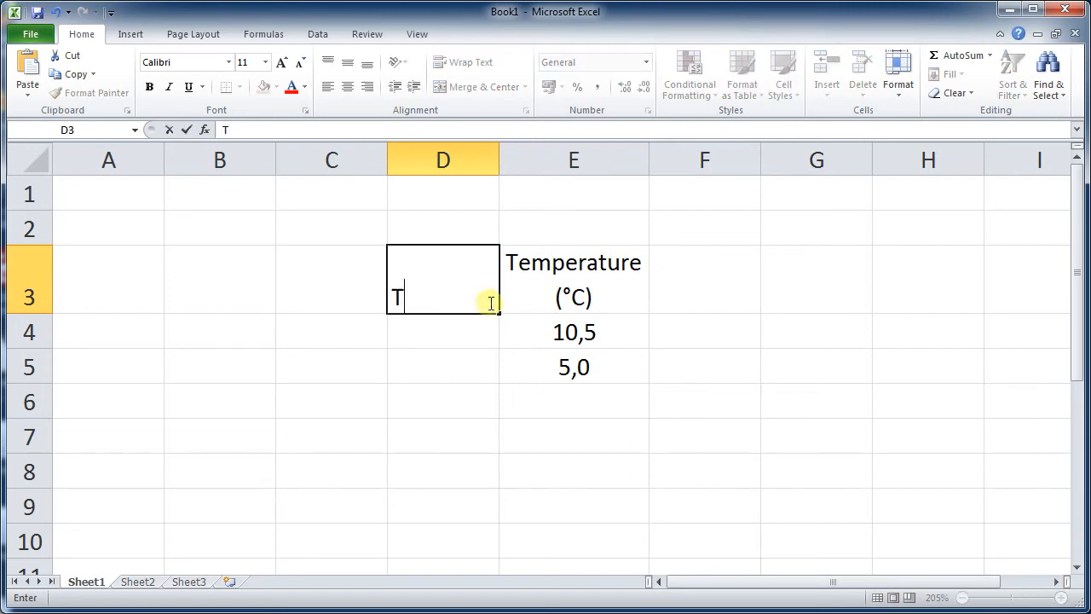
type("rial")
key("Return")
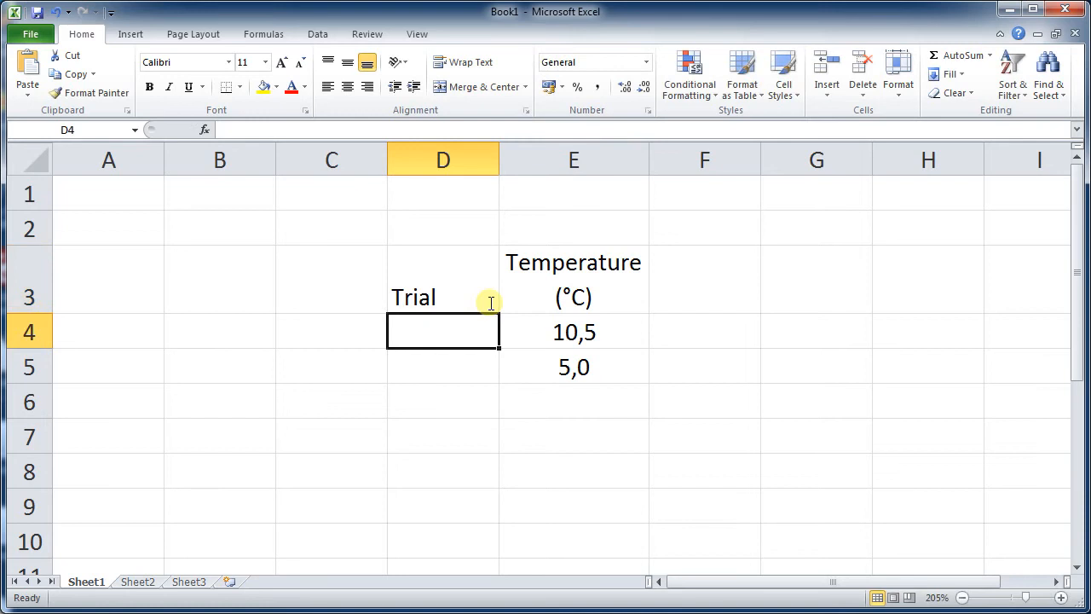
type("1")
key("Return")
type("2")
key("Return")
type("3")
key("Return")
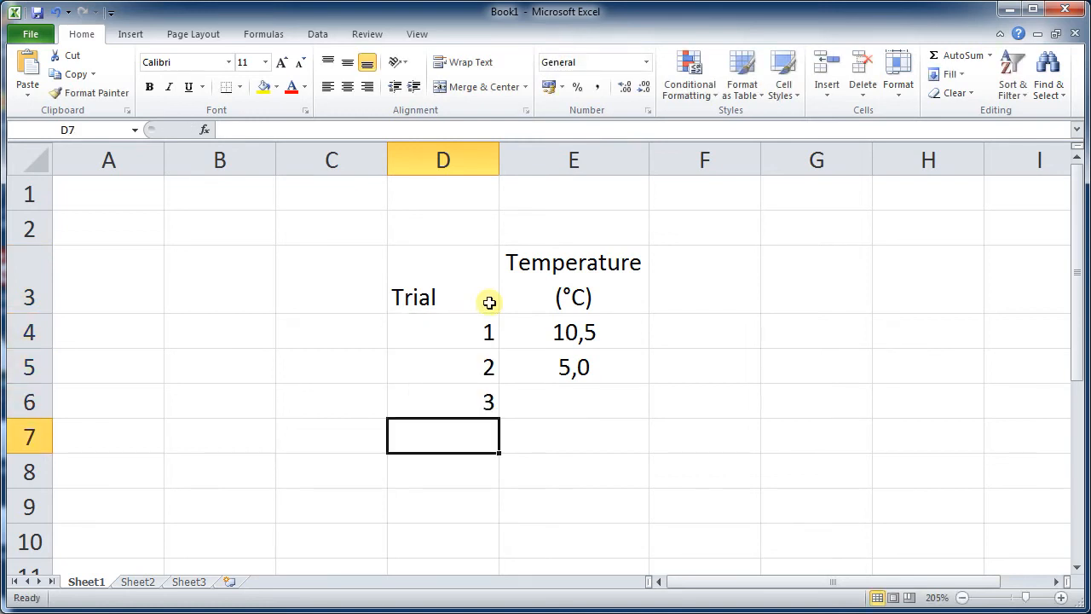
- Extend the trial numbering in column D down to 10 in D13 with the fill handle
scroll(684, 347, "down", 1)
scroll(683, 347, "up", 1)
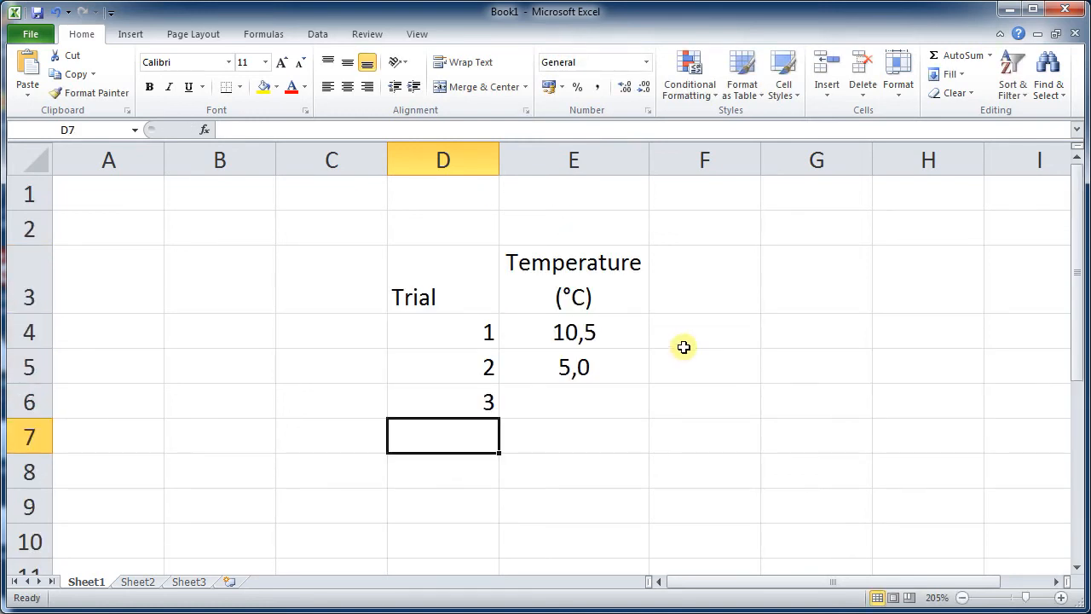
left_click_drag(472, 335, 476, 390)
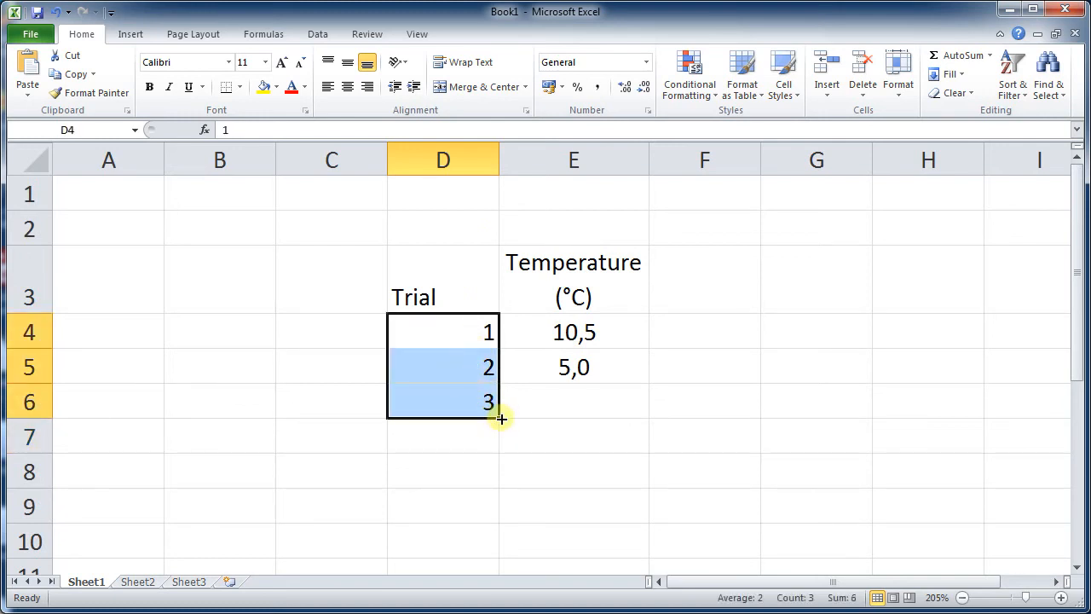
left_click_drag(501, 420, 483, 475)
left_click(532, 477)
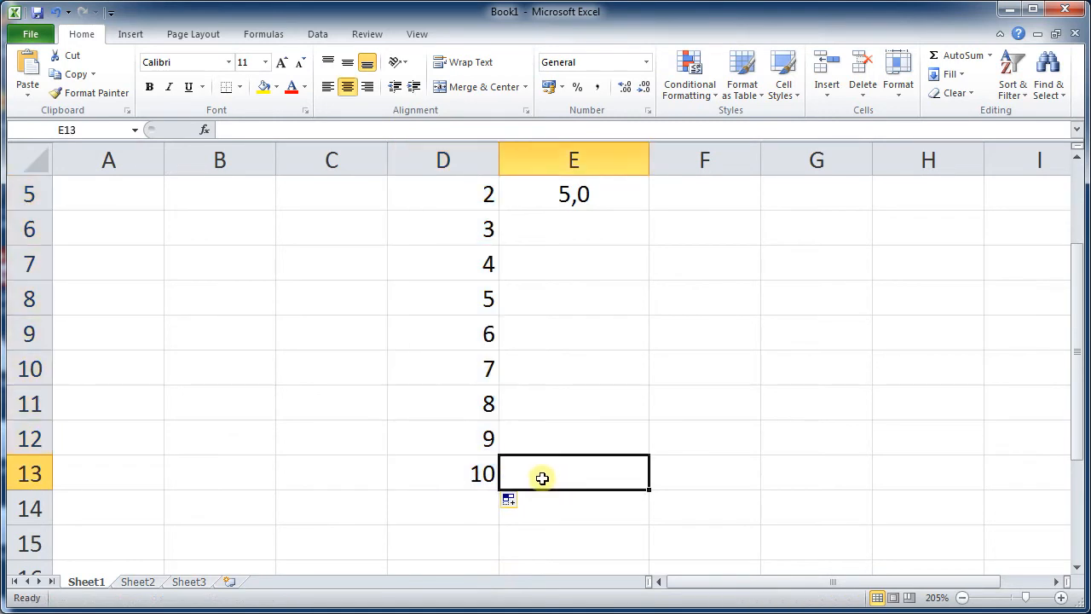
scroll(544, 475, "up", 2)
scroll(540, 375, "down", 1)
scroll(530, 364, "up", 1)
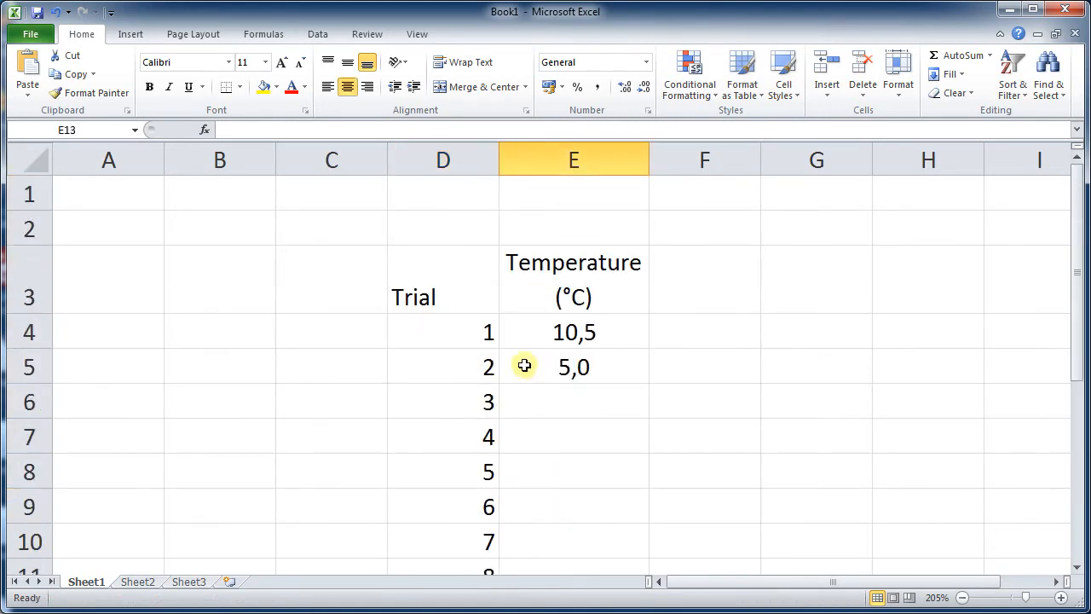
- Center-align all of column D and make the heading row 3 bold
left_click(471, 162)
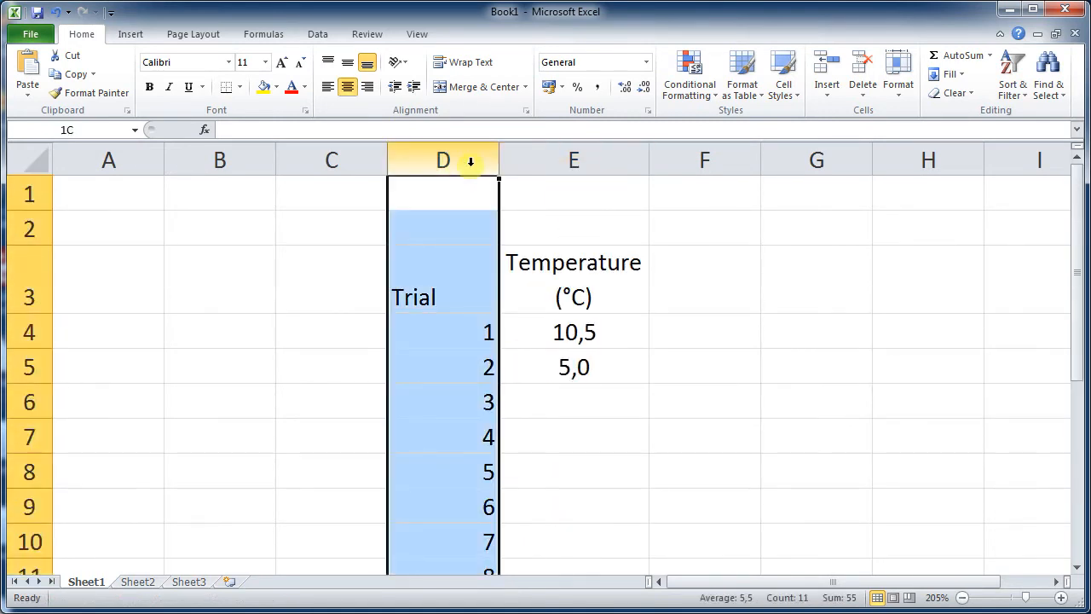
left_click(348, 89)
left_click(566, 430)
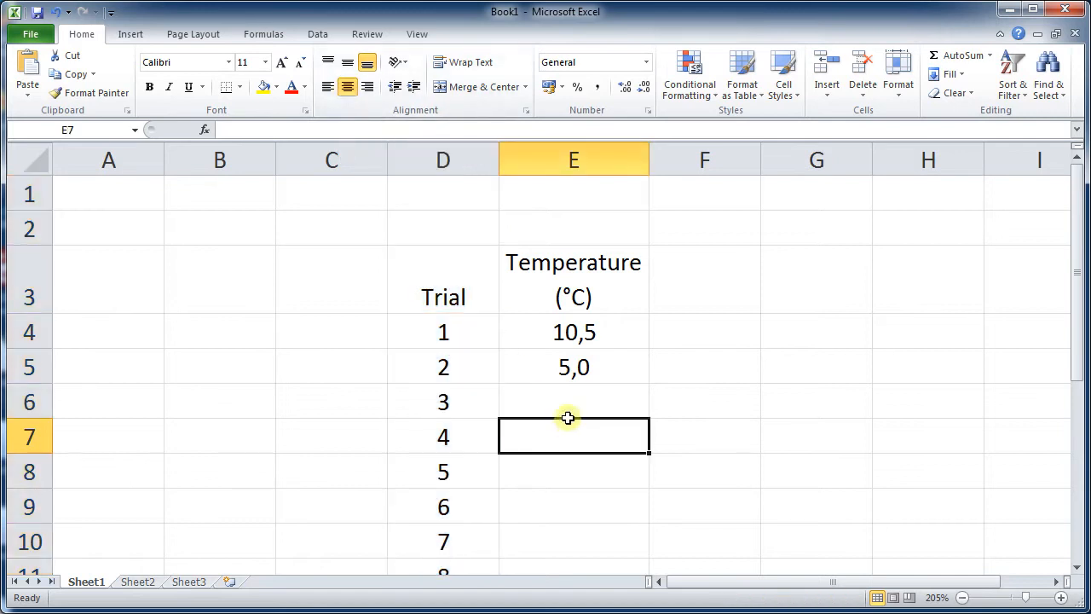
left_click(17, 269)
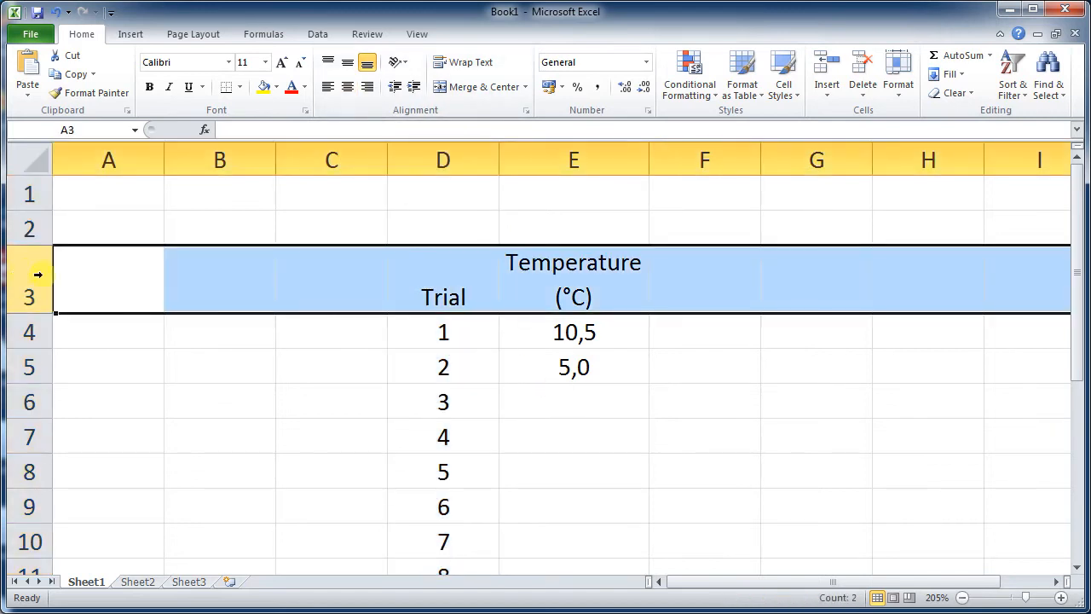
left_click(150, 86)
left_click(475, 439)
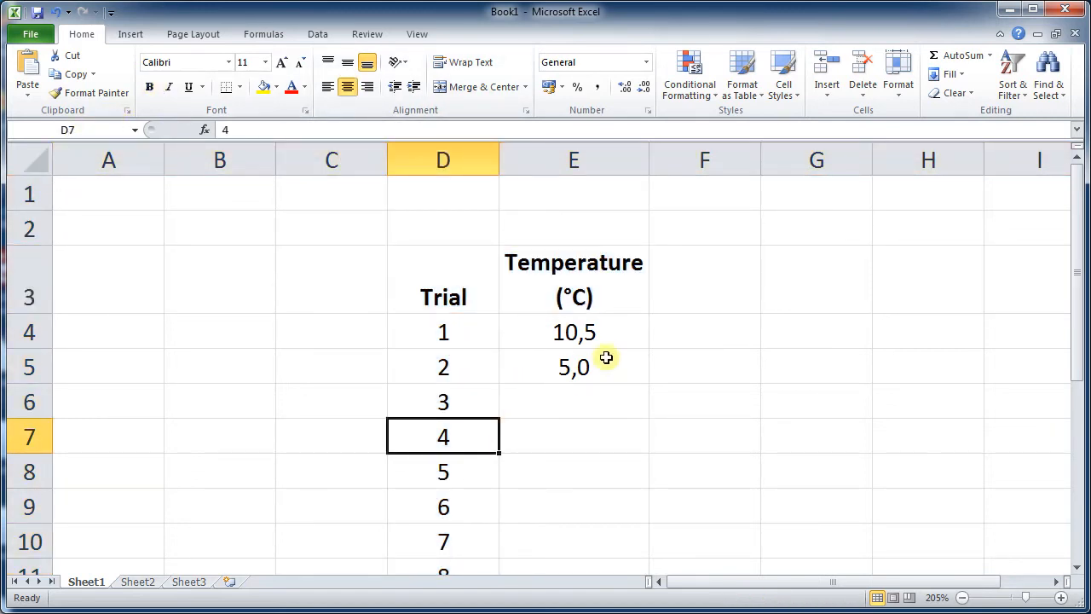
- Enter temperatures 6,0, 10,6 and 12,4 in cells E6 to E8
left_click(588, 402)
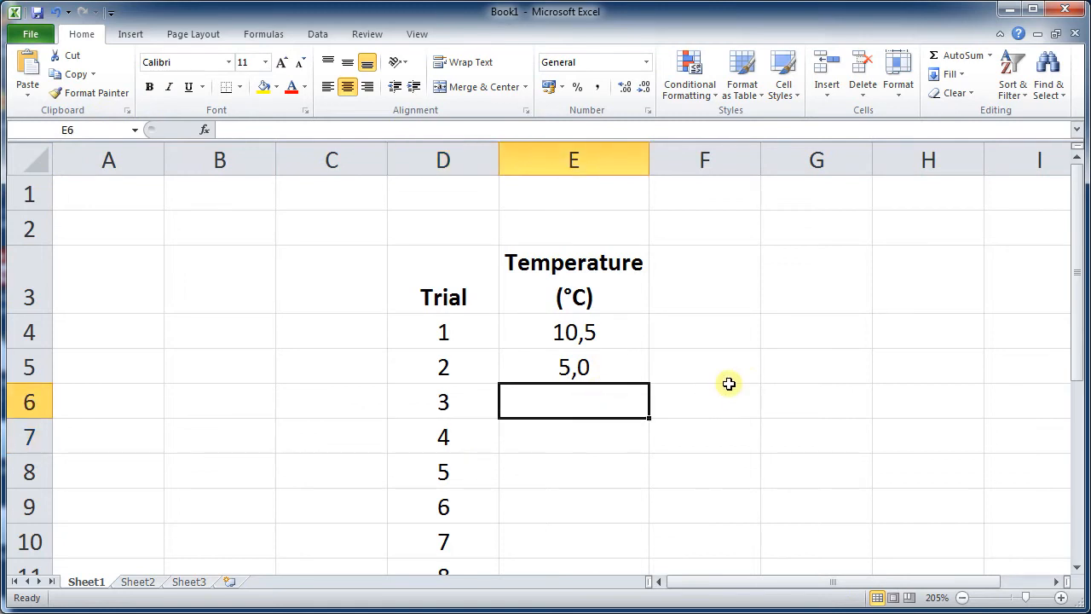
type("6,0")
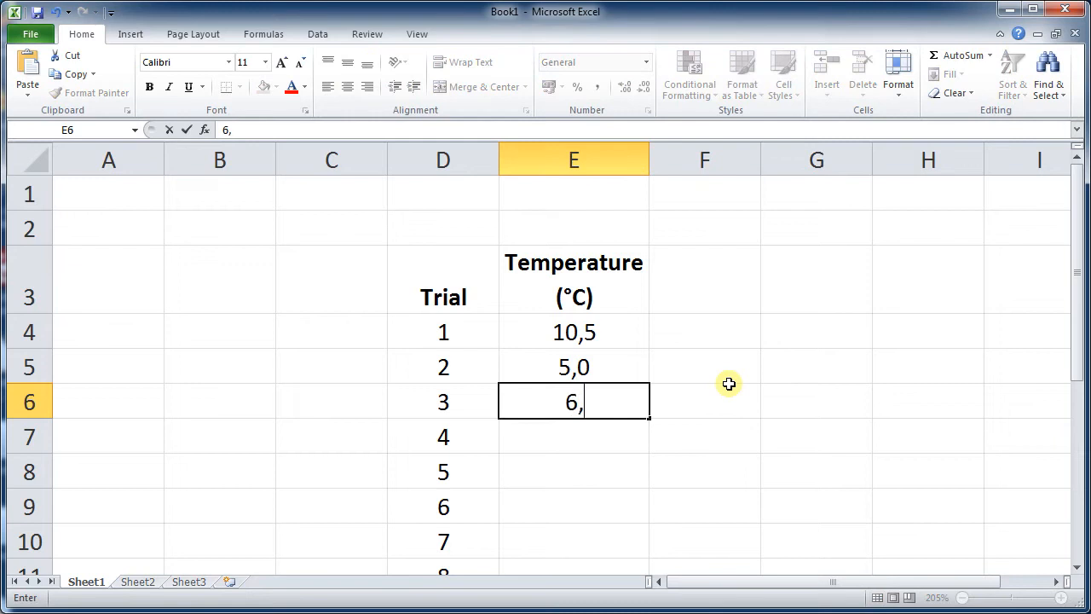
key("Return")
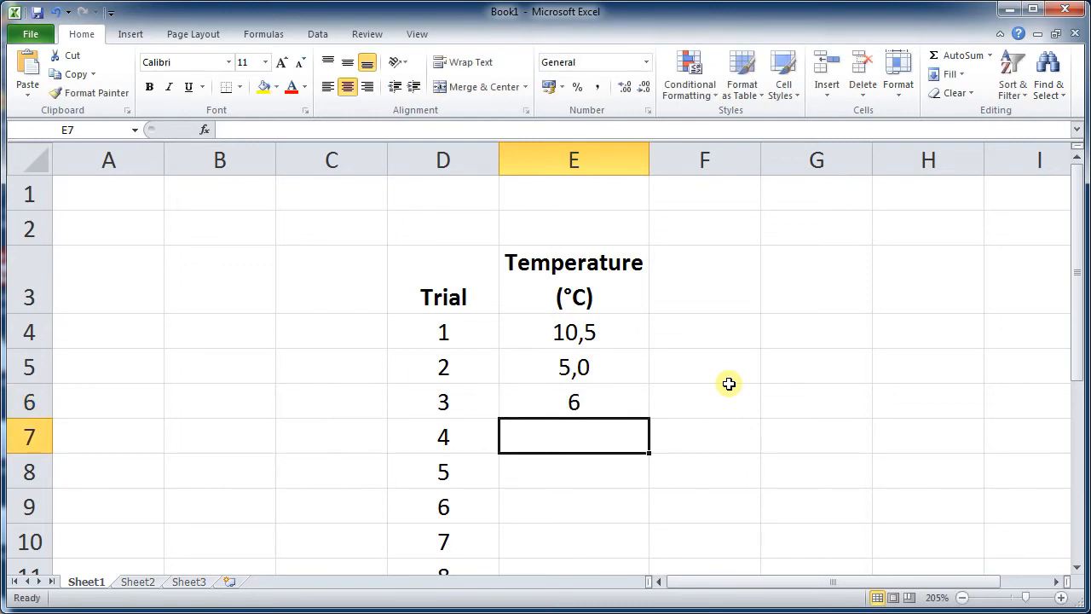
type("10,6")
key("Return")
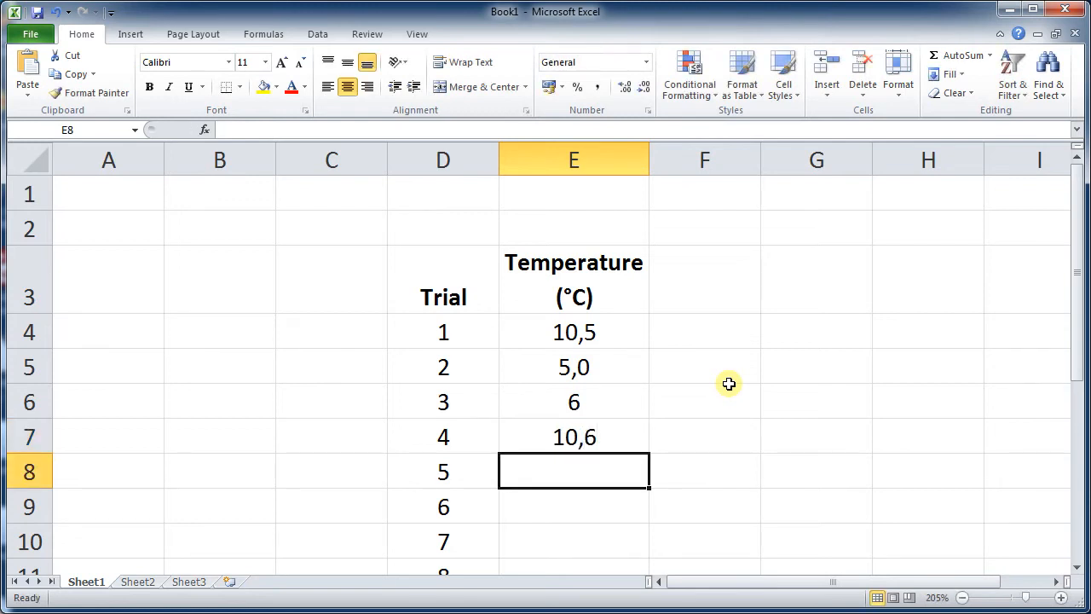
type("12,")
type("4")
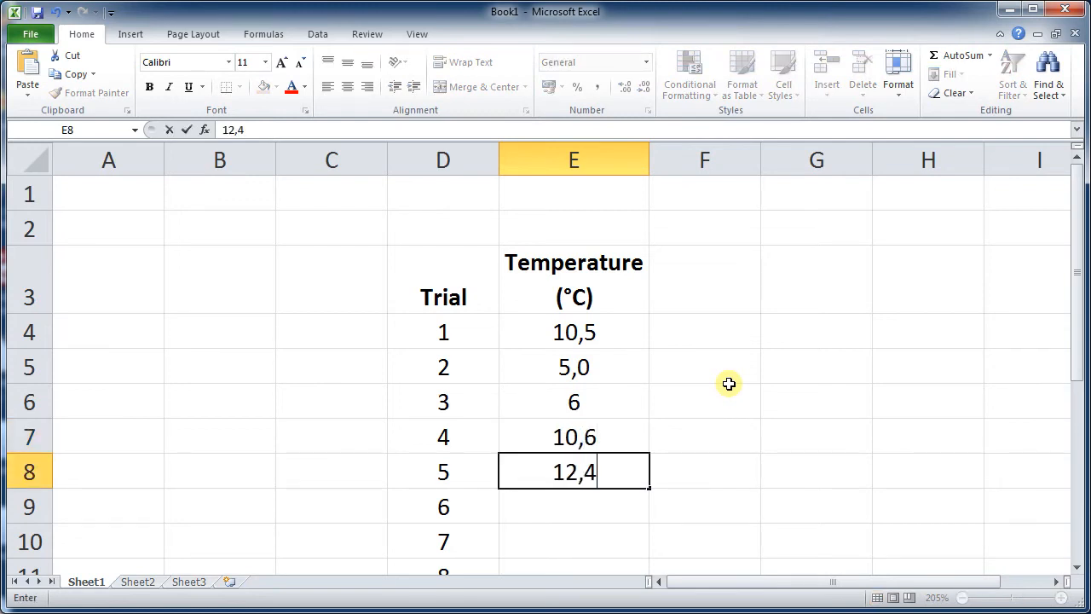
key("Return")
- Enter temperatures 9,5, 9,4 and 10,3 in cells E9 to E11
scroll(750, 324, "down", 2)
scroll(747, 328, "up", 1)
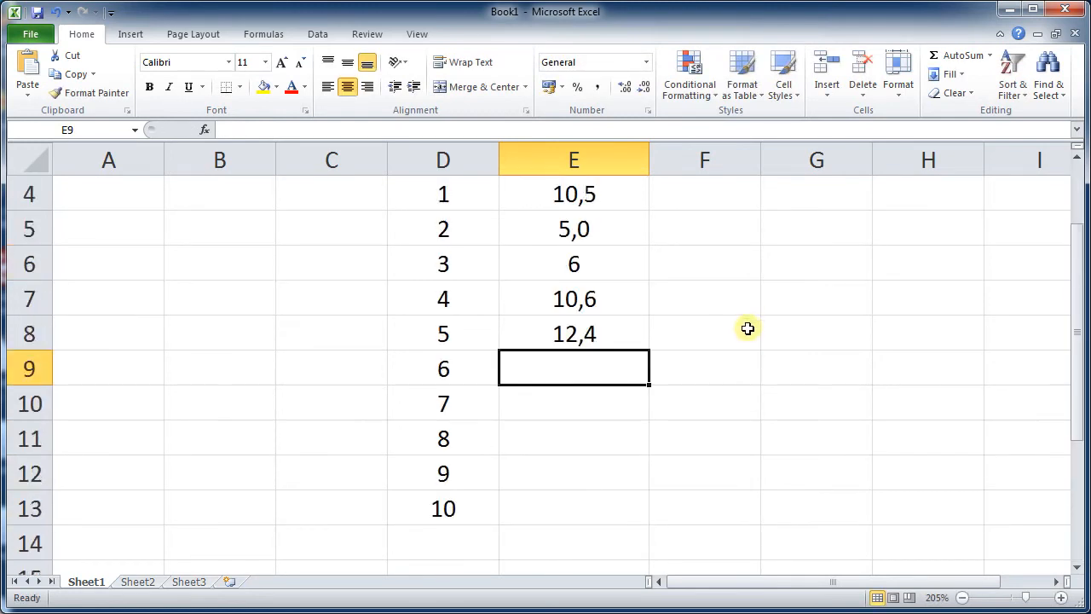
type("9,5")
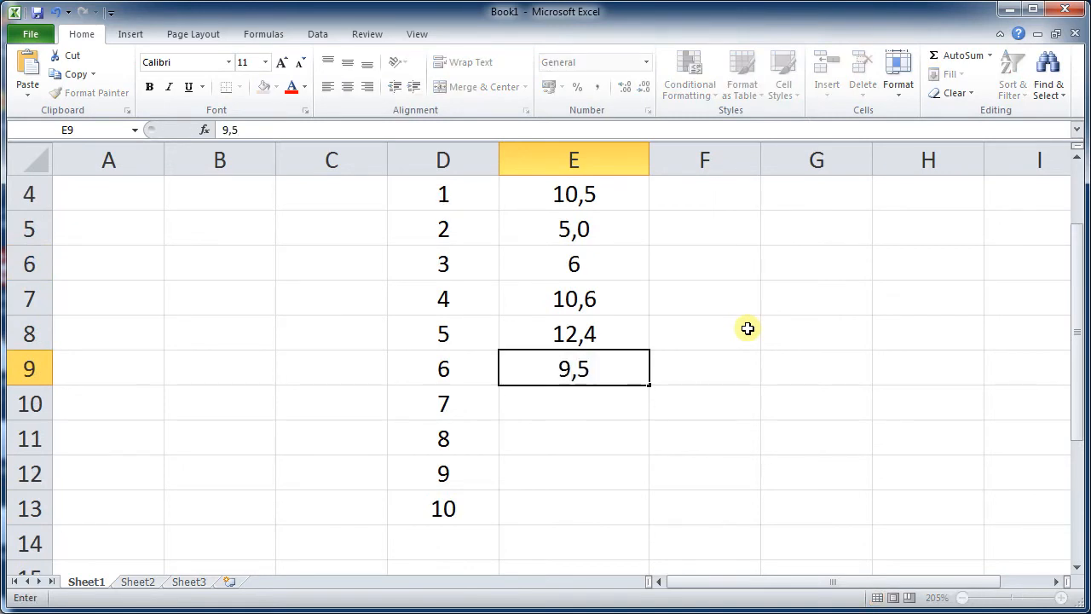
key("Return")
type("9,4")
key("Return")
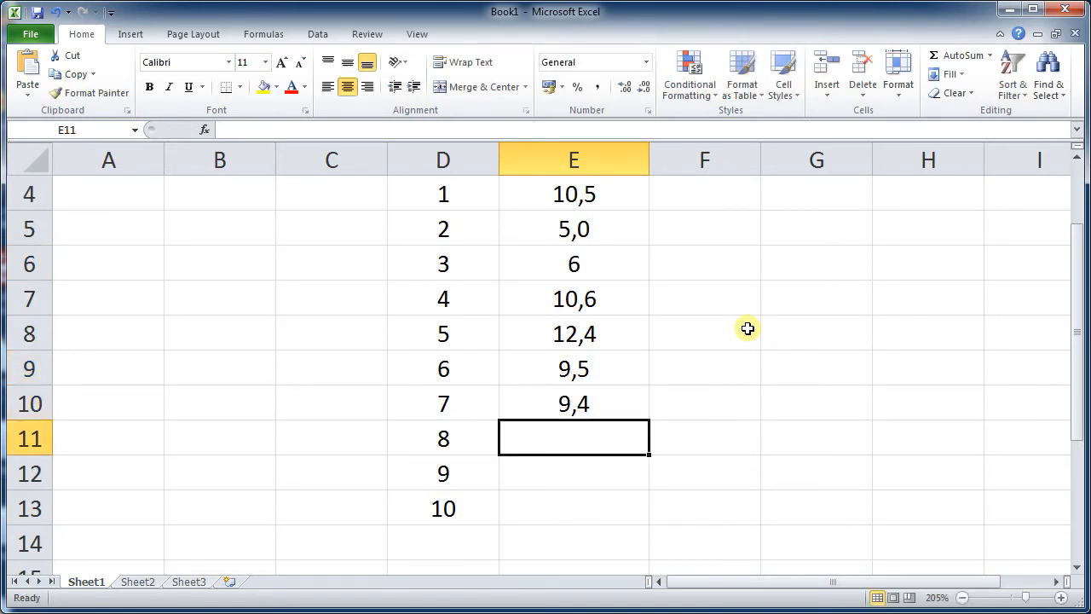
type("10,3")
key("Return")
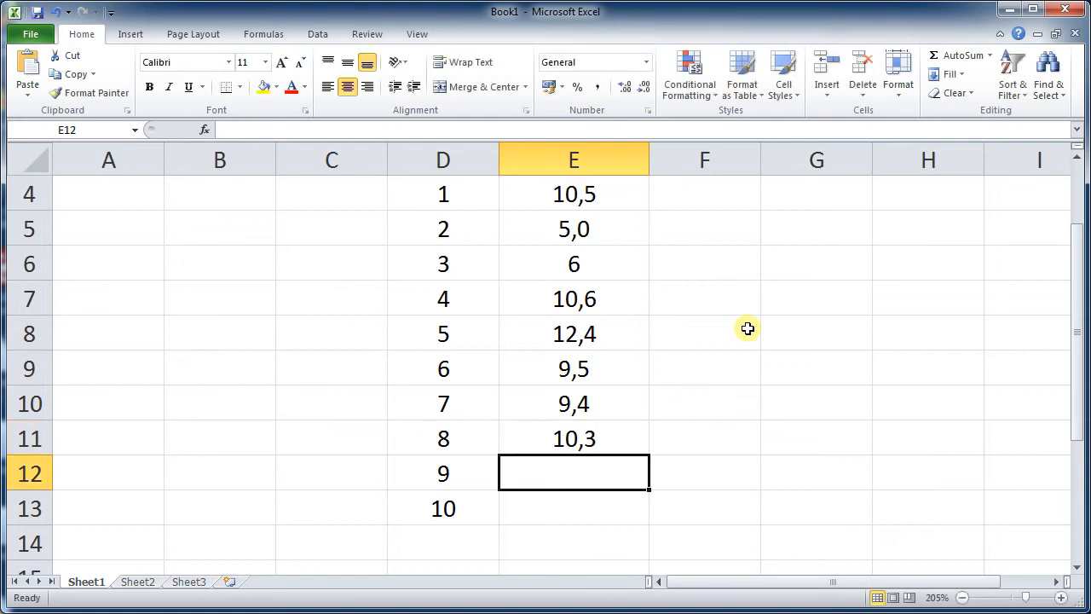
- Enter 11,9 in E12 and 13 in E13 to complete the temperature column
type("11,90")
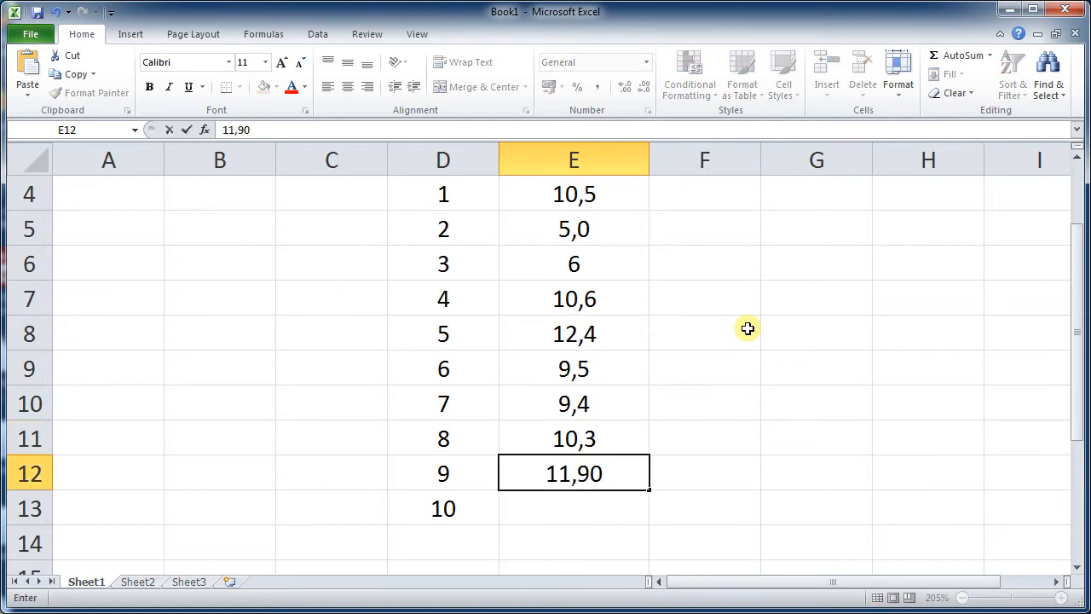
key("BackSpace")
key("Return")
type("13")
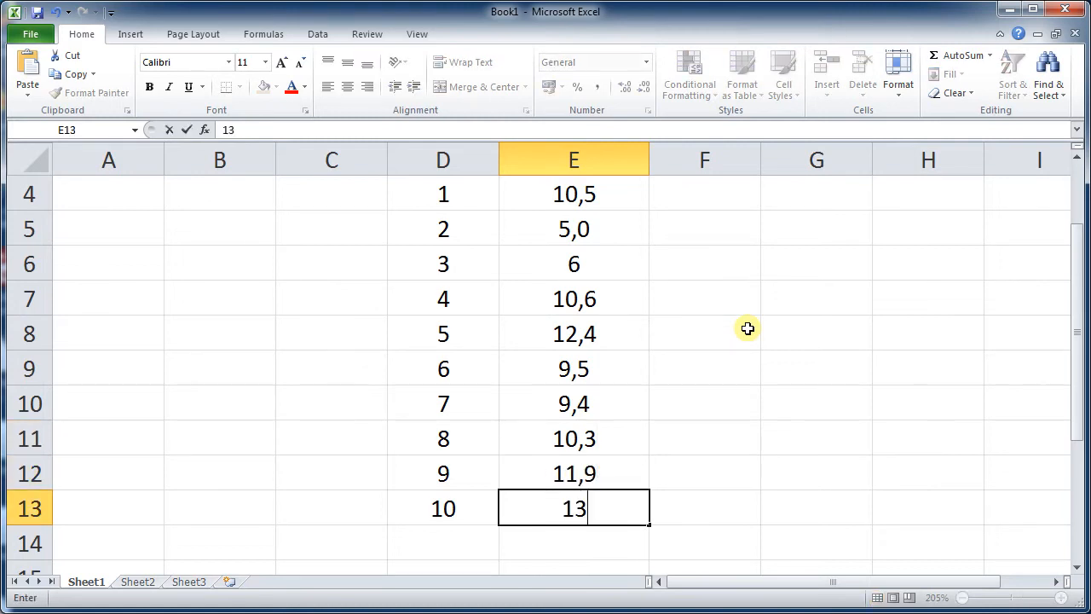
type(",")
key("BackSpace")
key("Return")
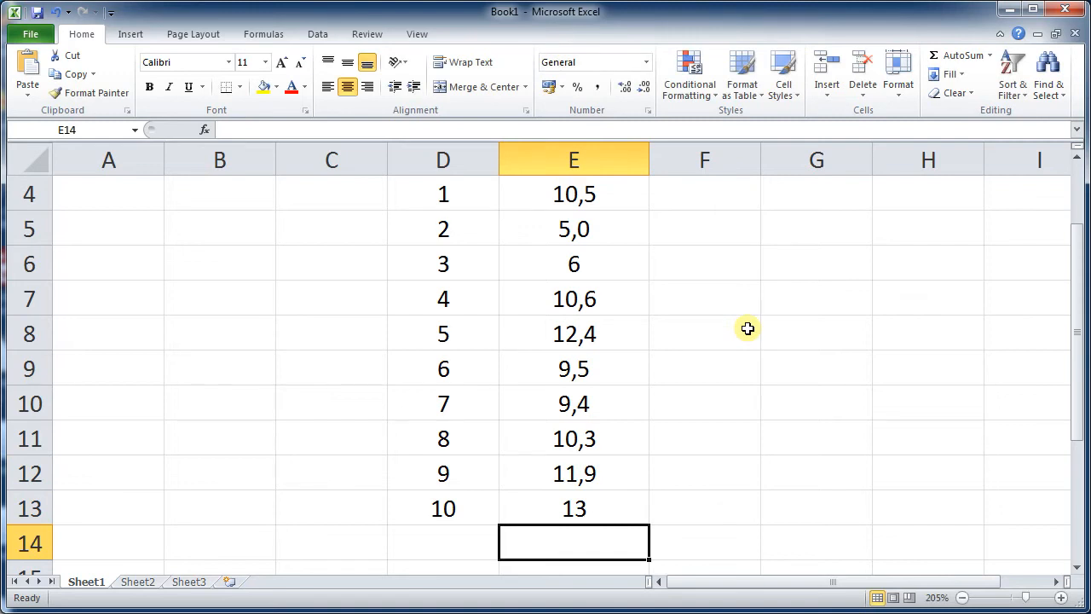
- Format the temperatures in E4 to E13 as numbers with one decimal place
scroll(748, 329, "up", 1)
scroll(711, 334, "down", 1)
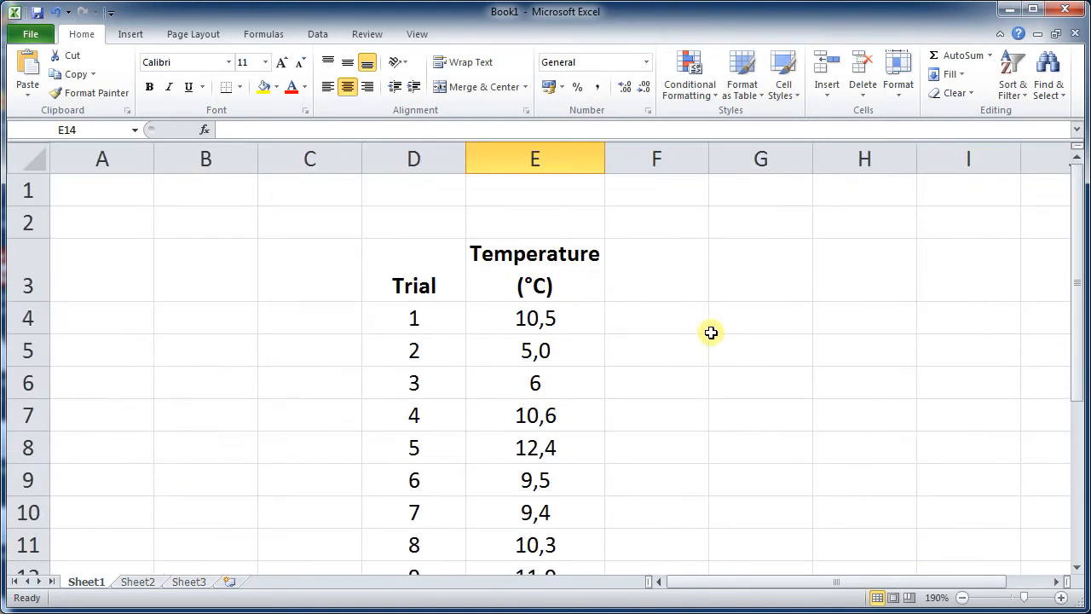
scroll(711, 333, "down", 1)
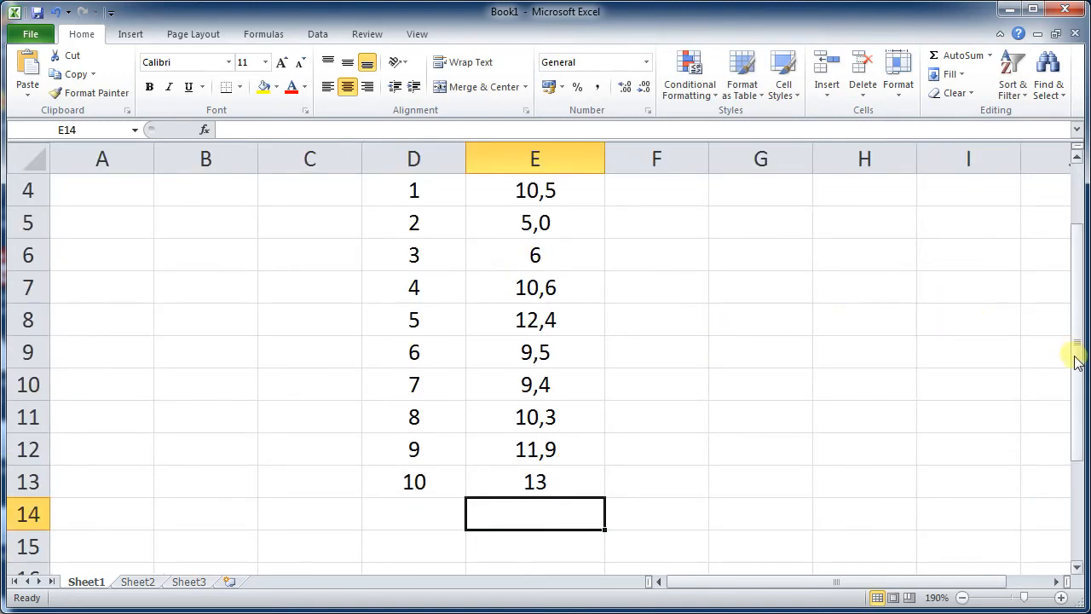
left_click_drag(1076, 362, 1076, 334)
left_click(864, 322)
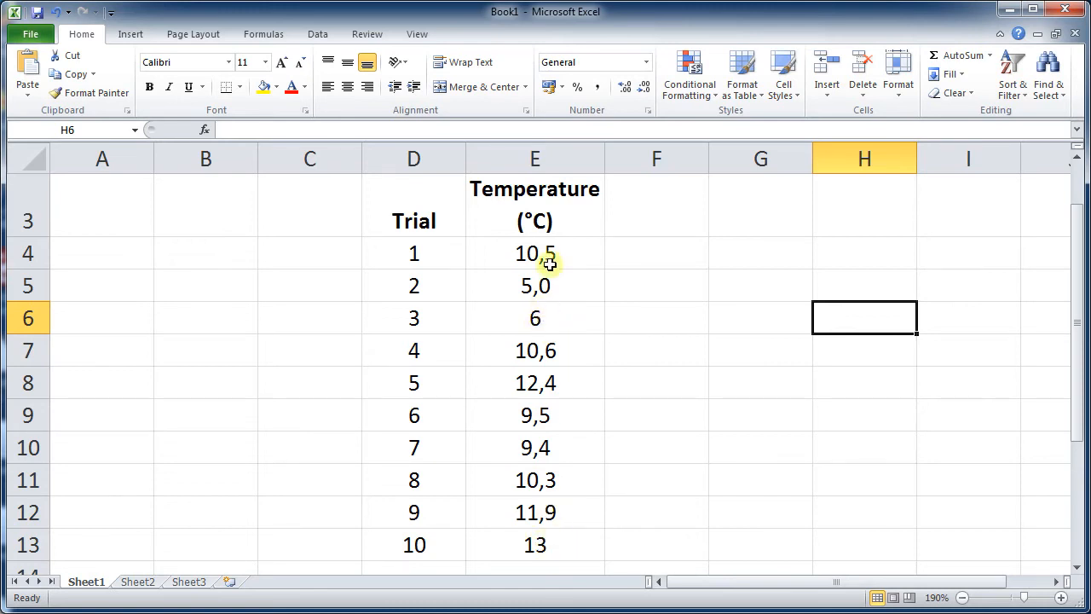
left_click_drag(550, 260, 579, 530)
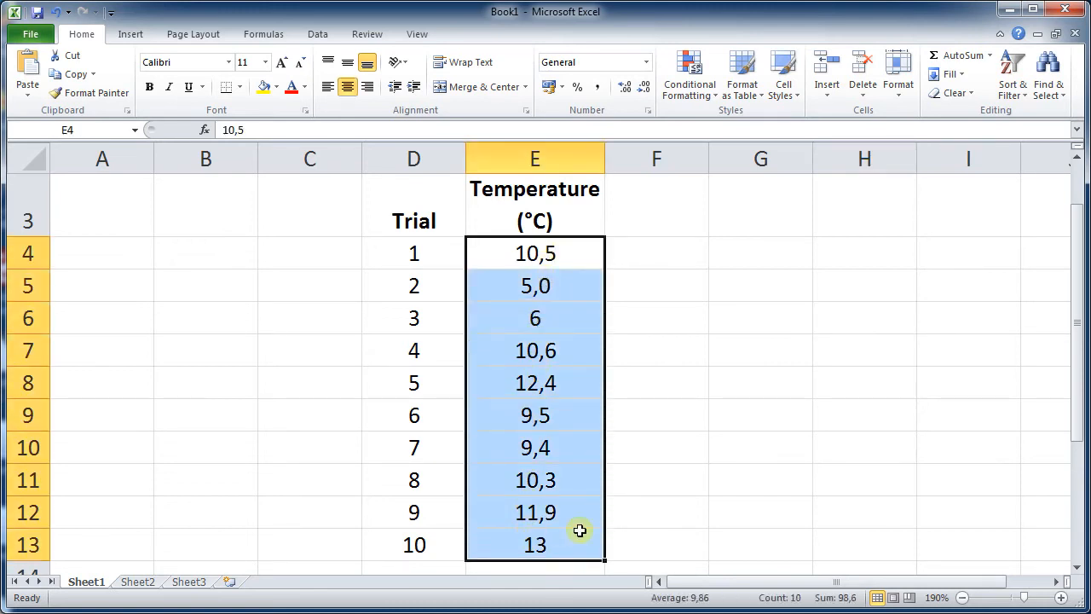
left_click(643, 89)
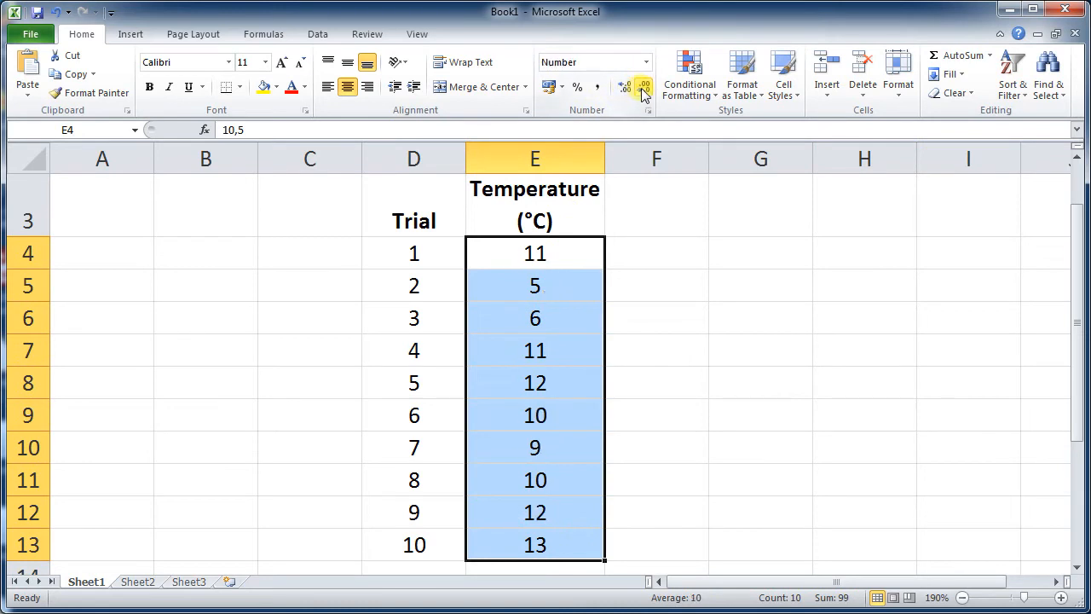
left_click(626, 86)
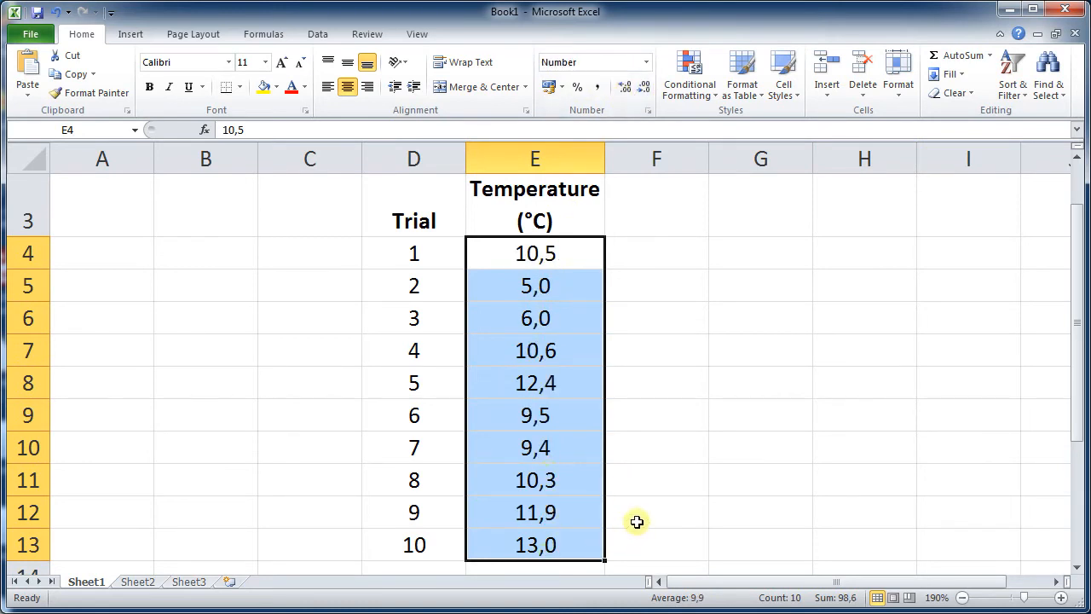
left_click(636, 522)
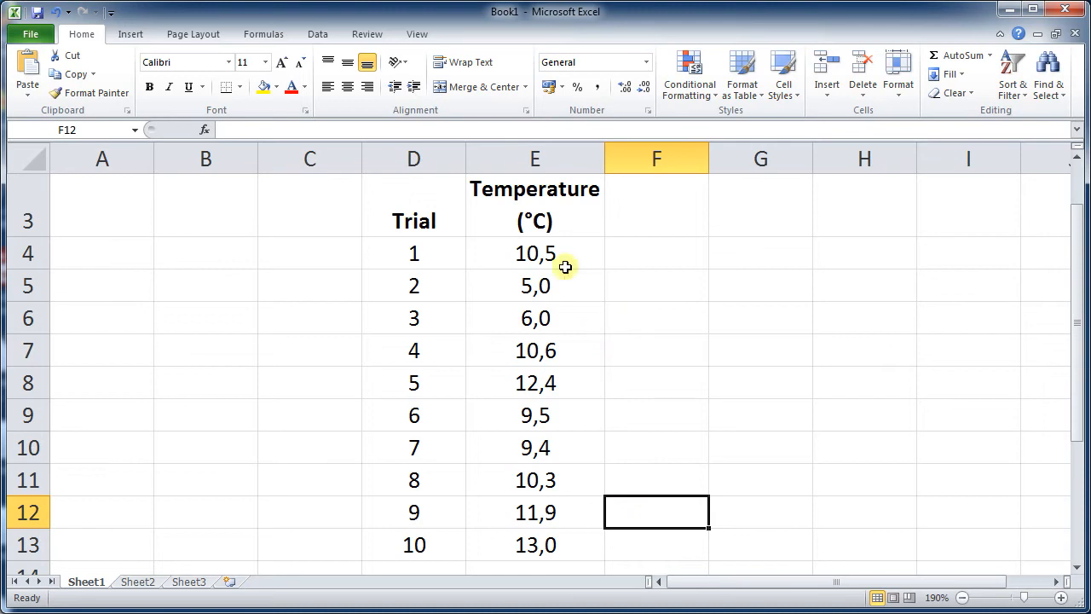
- Enter the label Average in cell D14 below the trial numbers
scroll(533, 384, "down", 2)
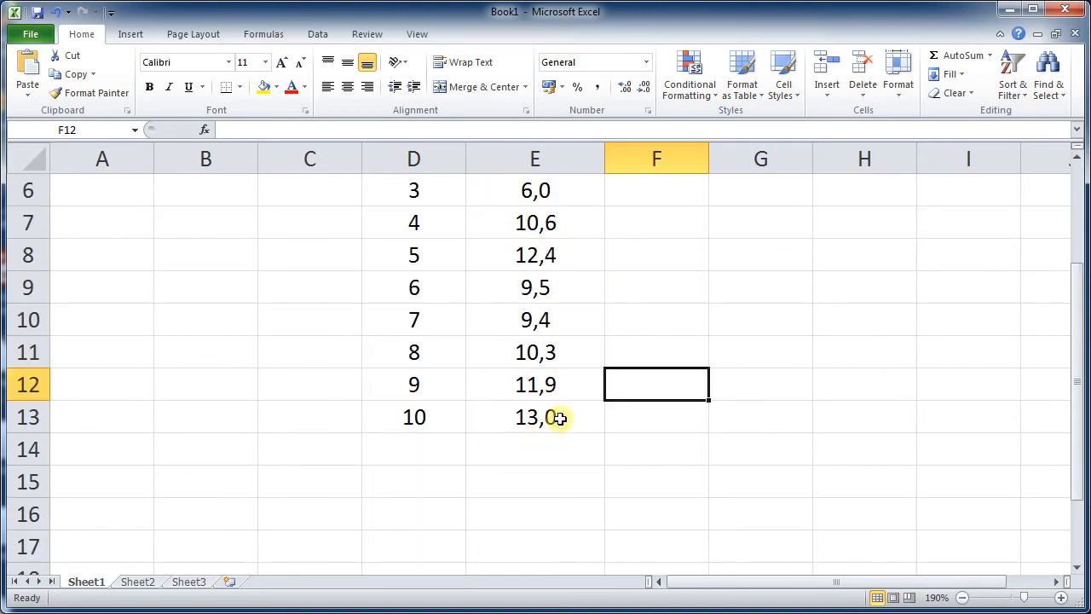
left_click(415, 450)
type("Average")
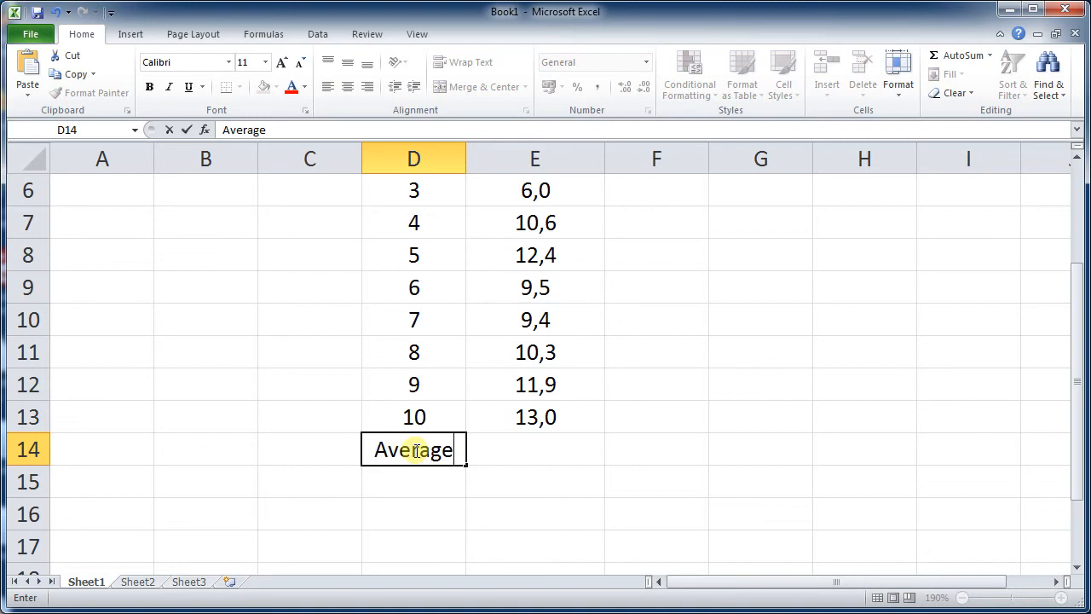
key("Return")
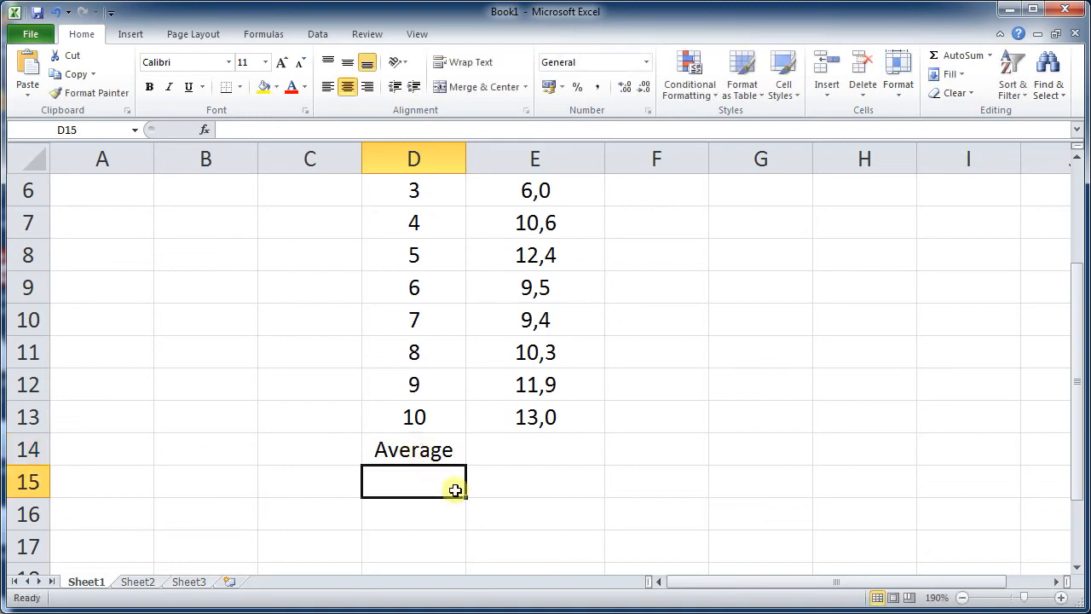
- Enter the formula =AVERAGE(E4:E13) in E14 to average the temperatures
left_click(534, 458)
scroll(535, 426, "up", 1)
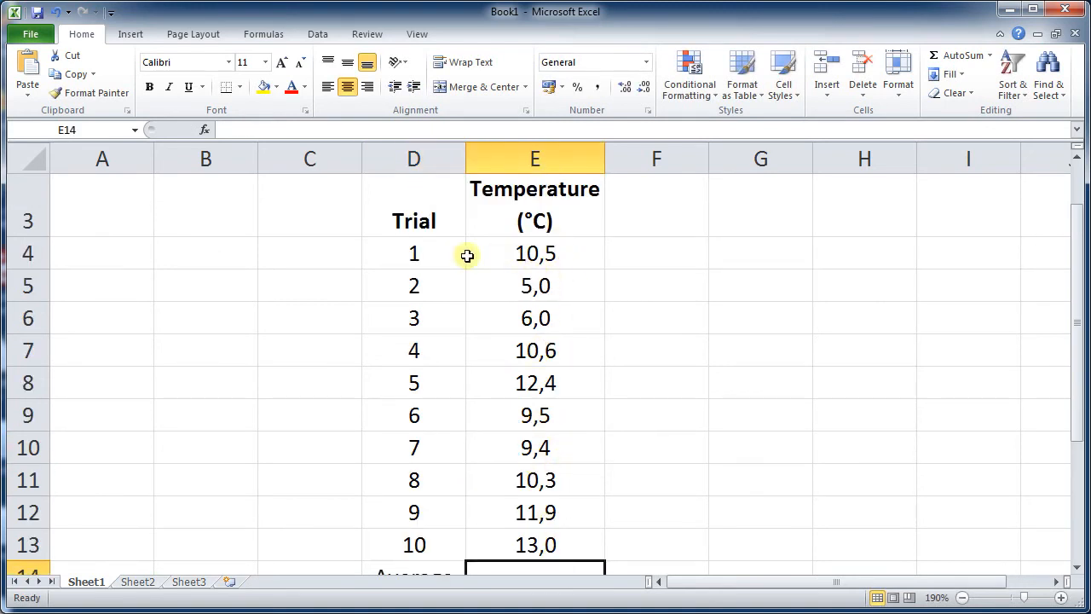
scroll(602, 516, "down", 1)
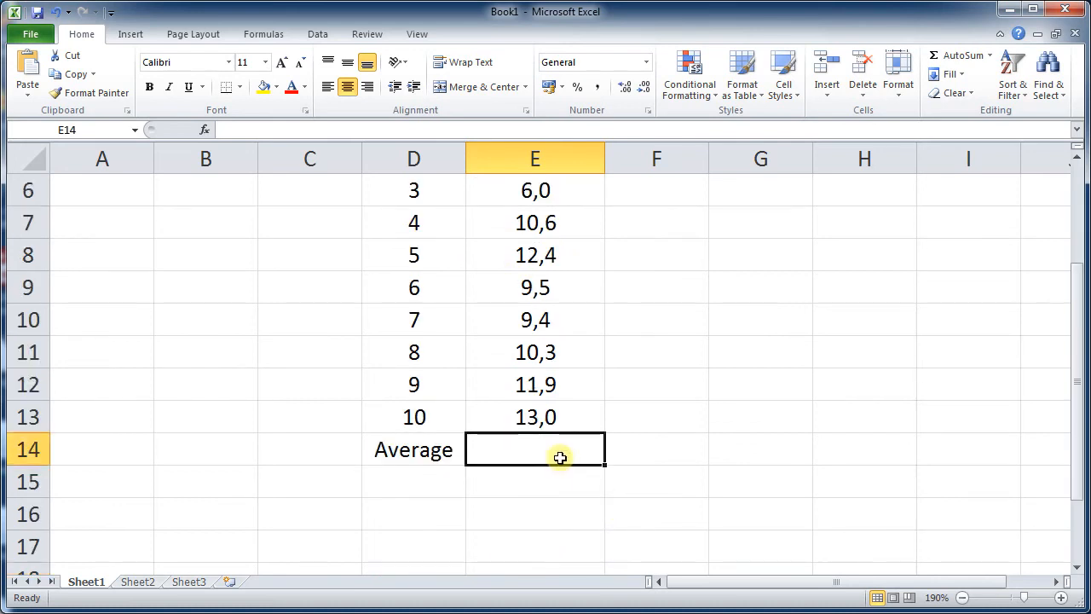
type("=")
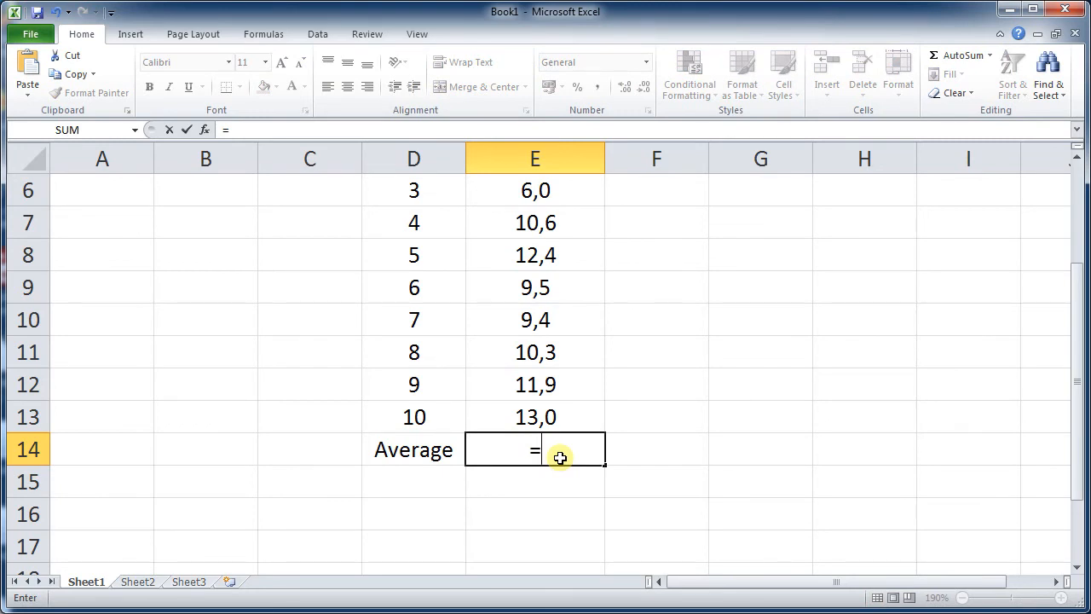
type("average(")
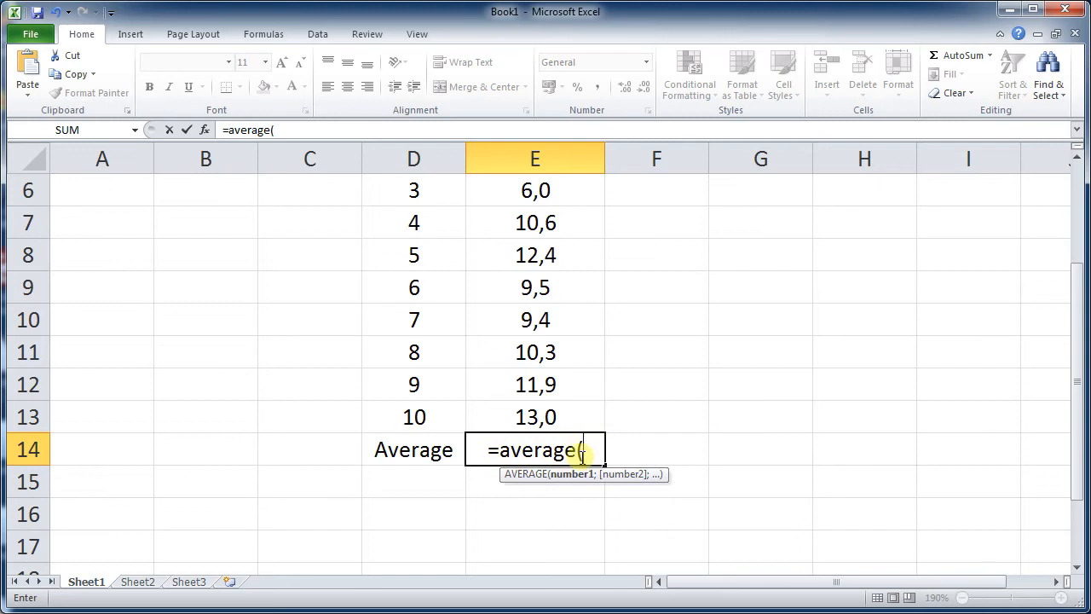
scroll(552, 418, "up", 2)
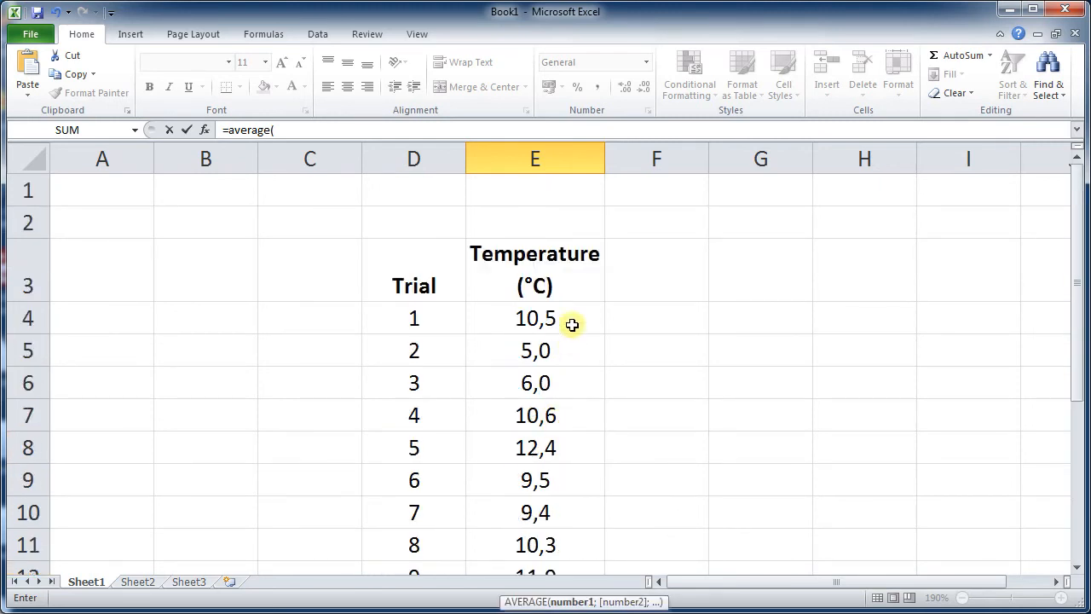
left_click(564, 325)
left_click_drag(564, 325, 533, 475)
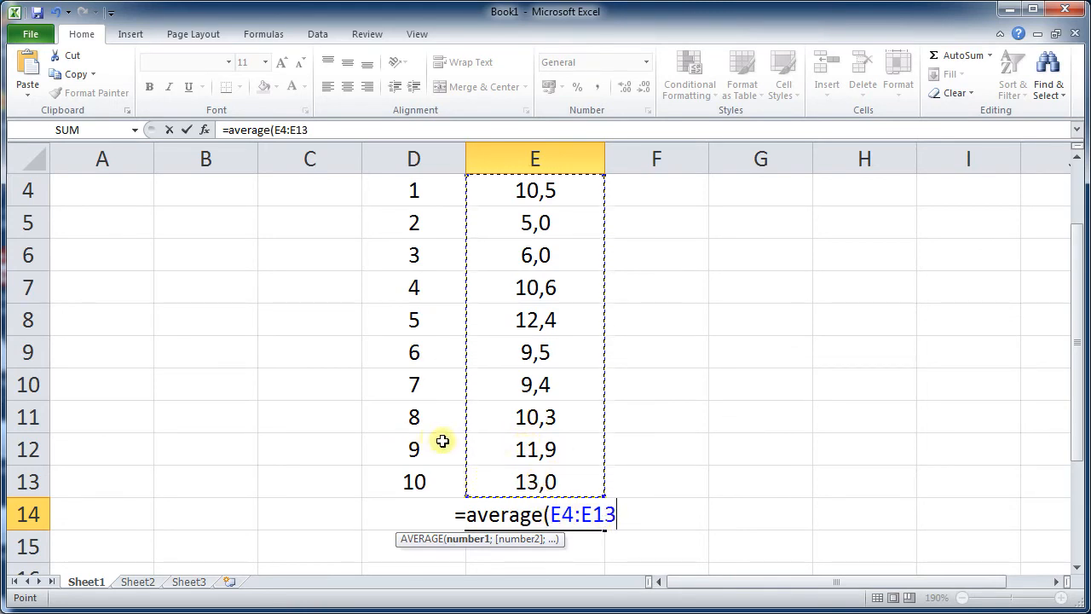
scroll(537, 222, "up", 1)
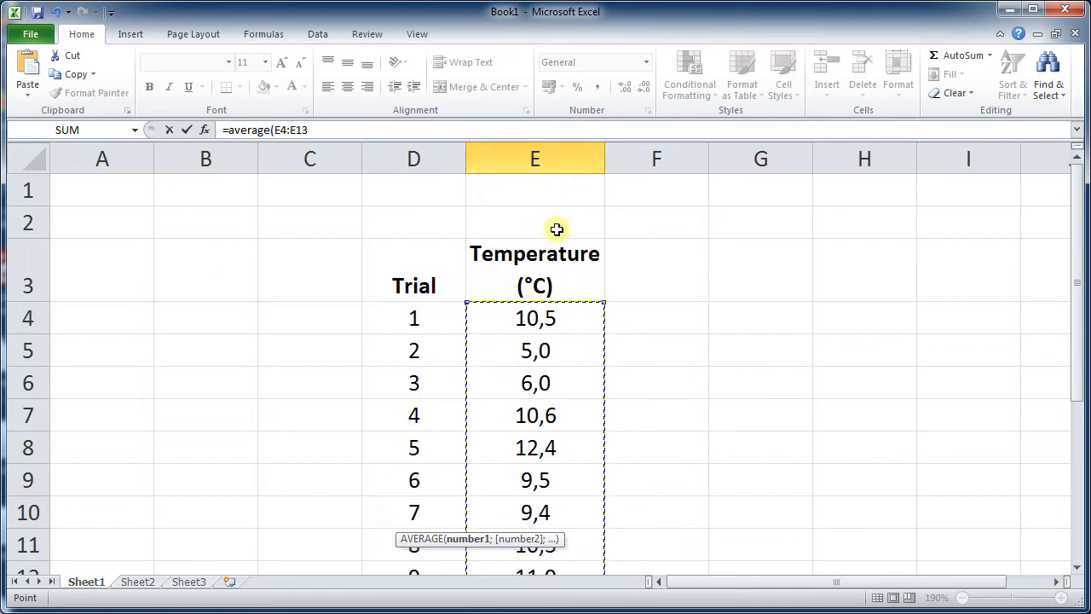
scroll(444, 248, "down", 1)
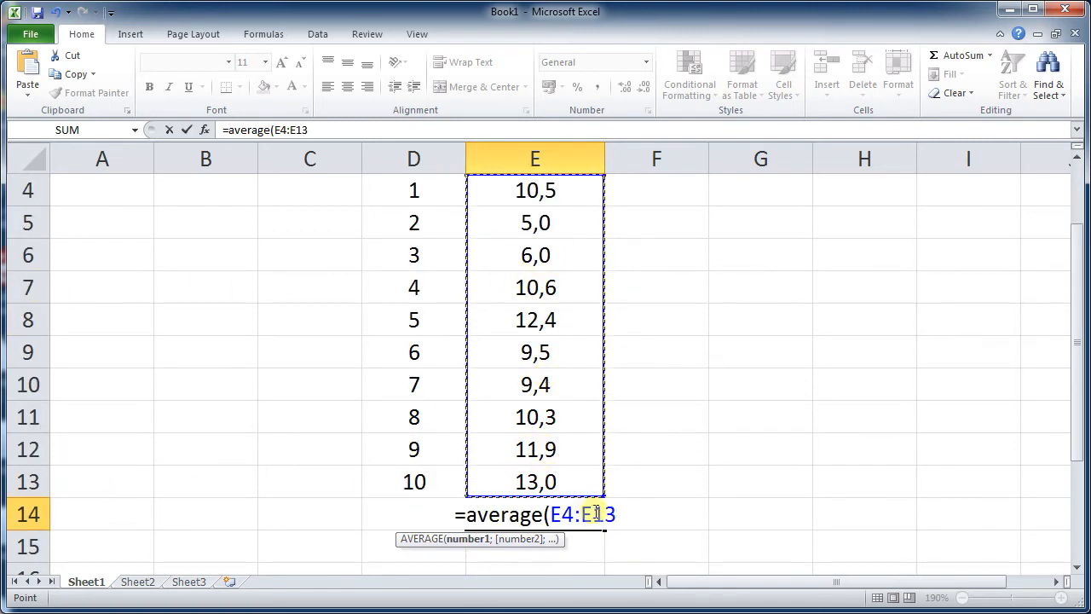
type(")")
key("Return")
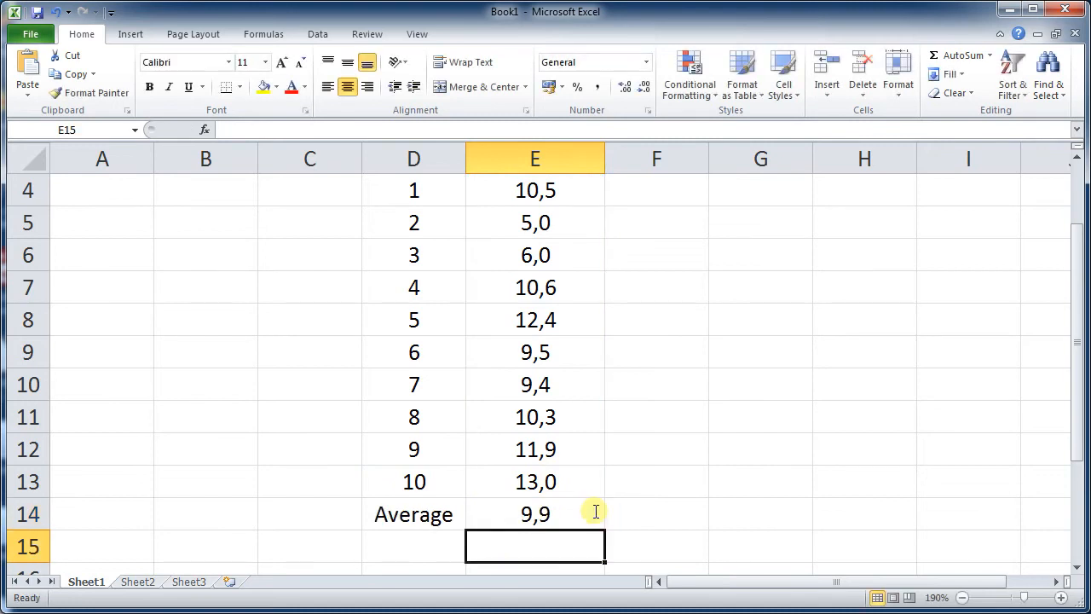
- Adjust the decimal places shown for the average in E14 up and down, ending at one decimal place
left_click(565, 512)
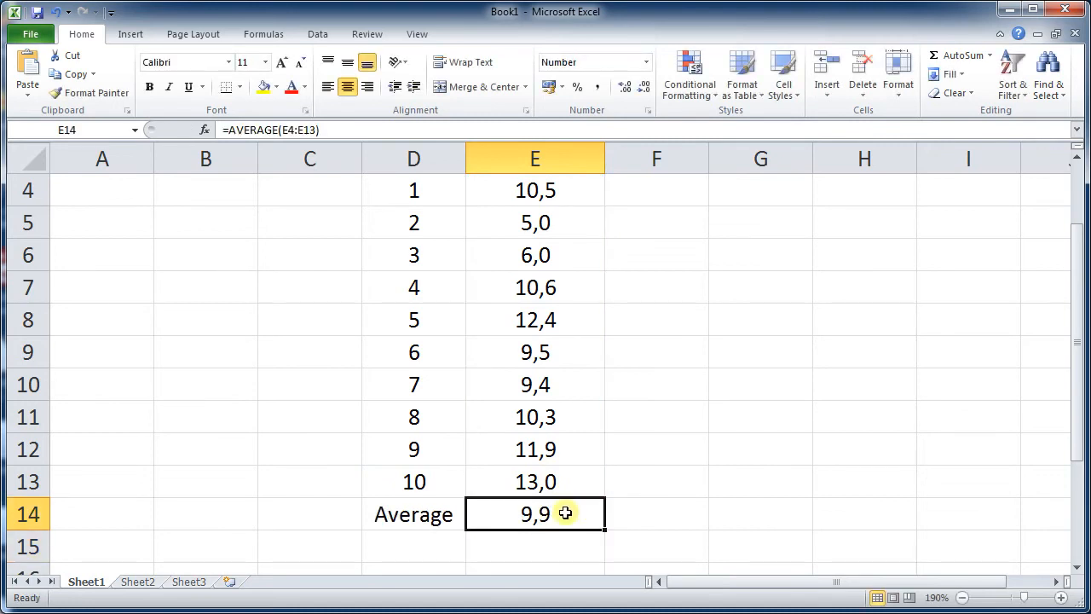
left_click(627, 87)
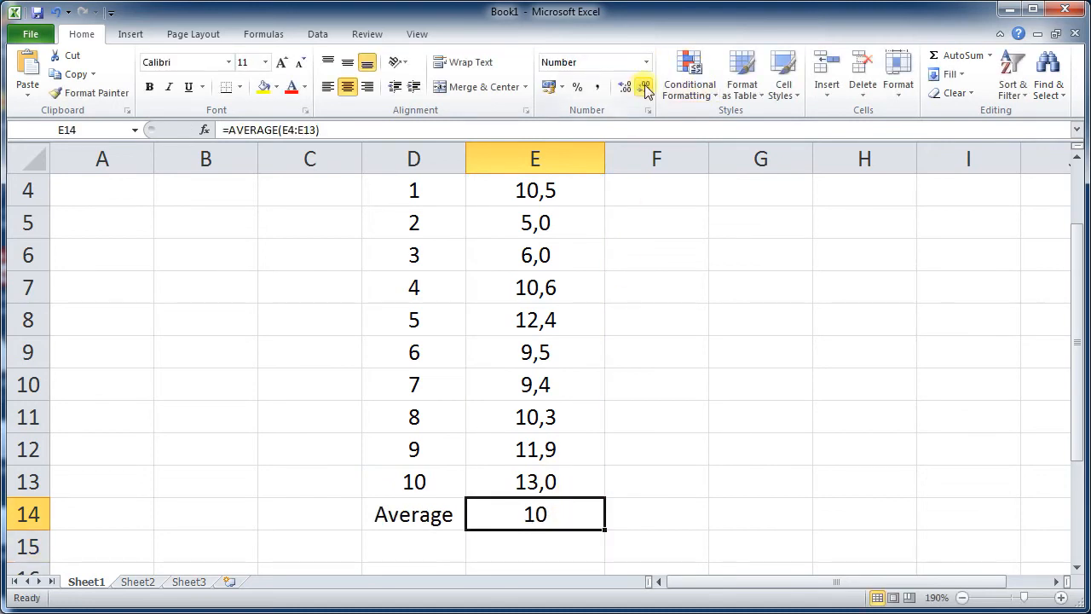
left_click(625, 87)
left_click(626, 87)
left_click(625, 87)
left_click(626, 87)
left_click(625, 86)
left_click(626, 87)
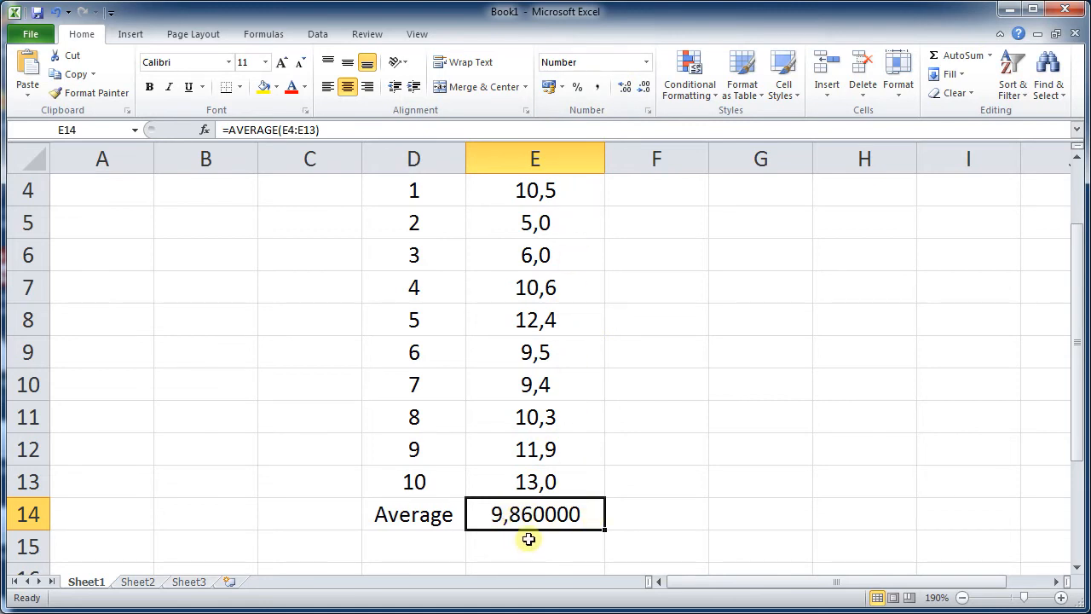
left_click(627, 89)
left_click(643, 88)
left_click(643, 88)
left_click(644, 88)
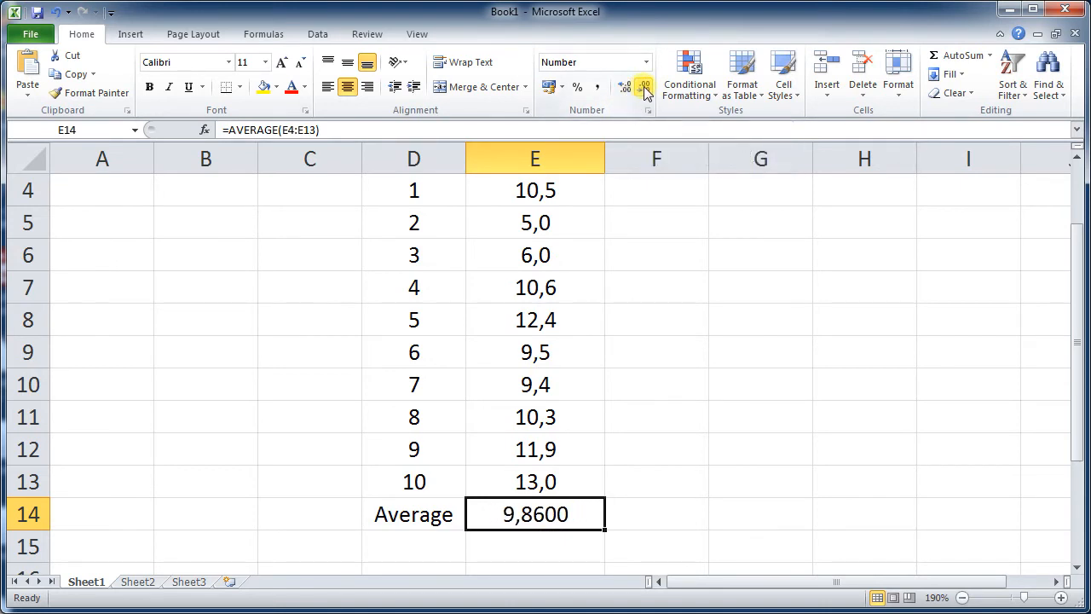
left_click(643, 88)
left_click(643, 88)
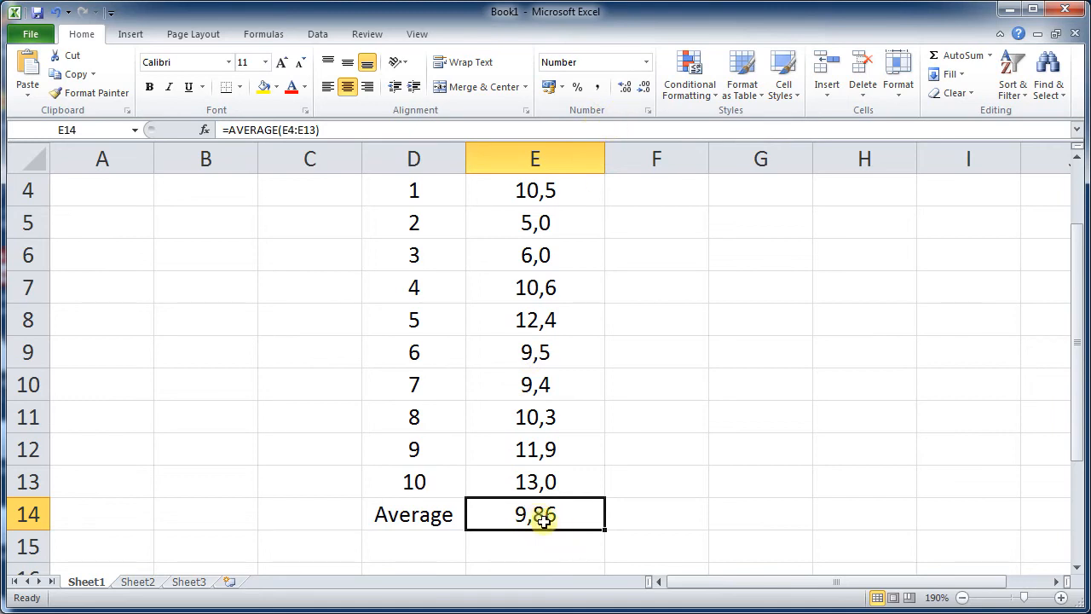
left_click(625, 89)
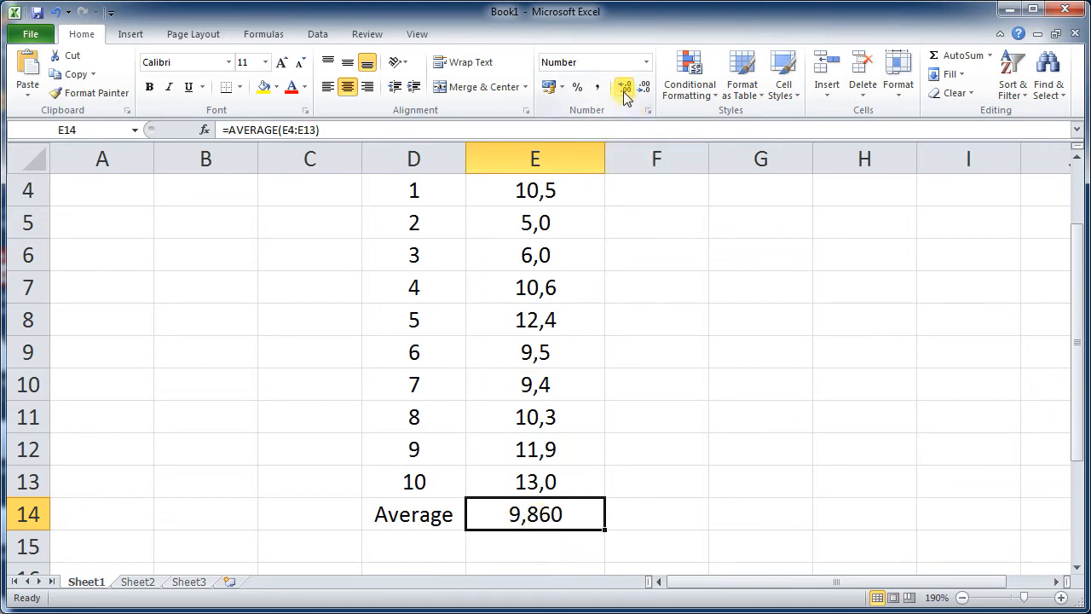
left_click(643, 87)
left_click(643, 87)
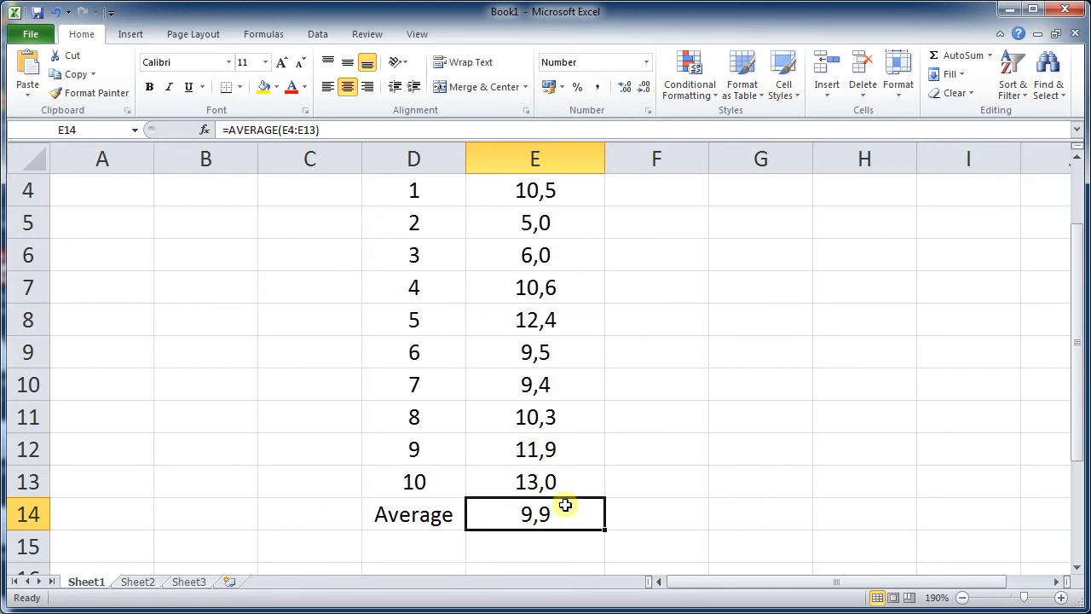
left_click(658, 542)
left_click(425, 546)
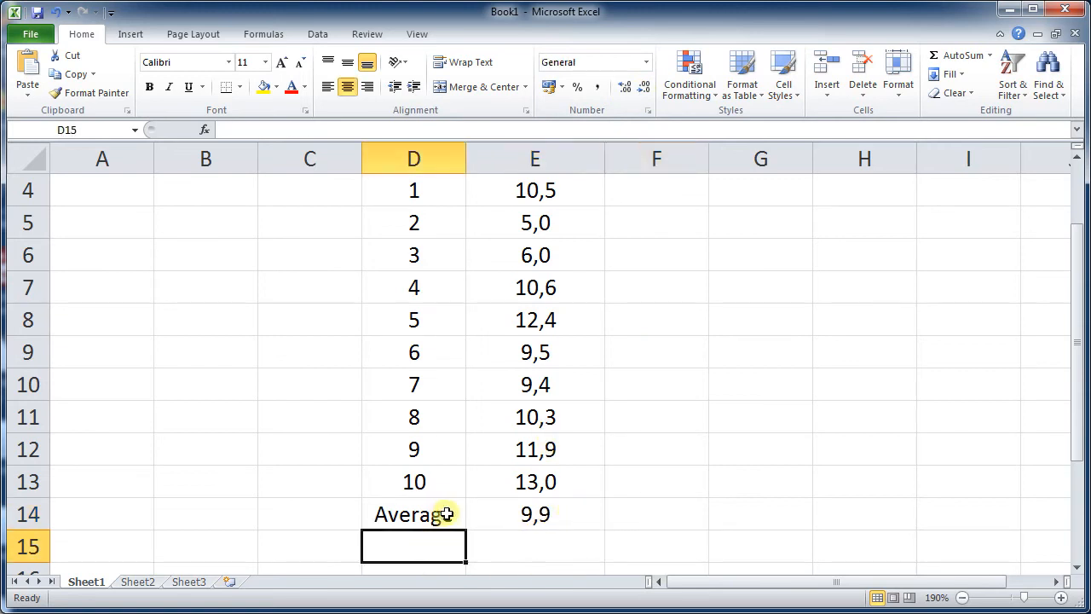
left_click(545, 516)
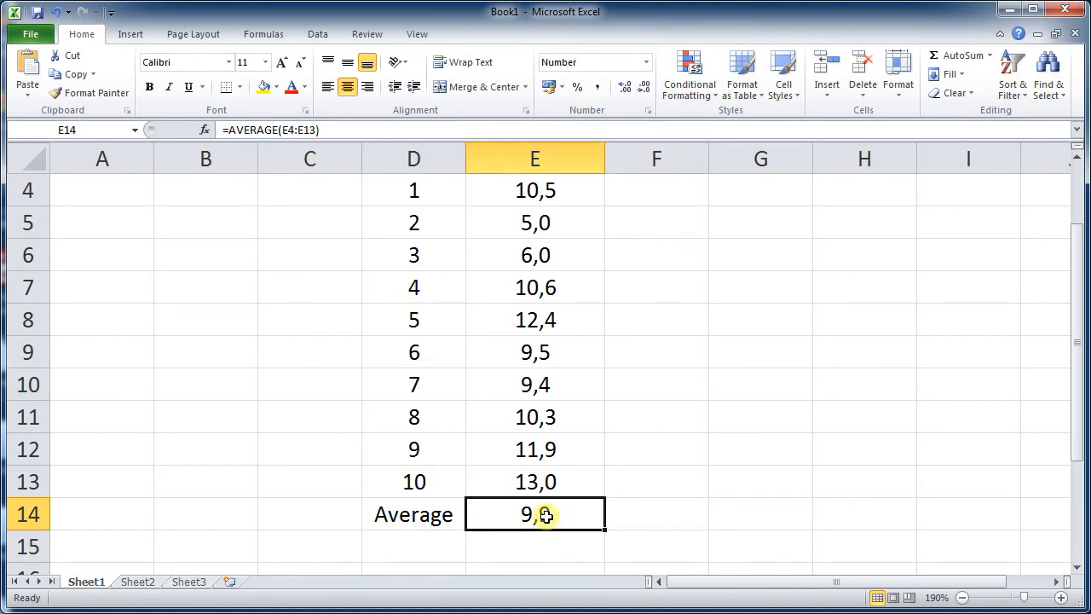
- Make the whole Average row 14 bold
left_click(633, 518)
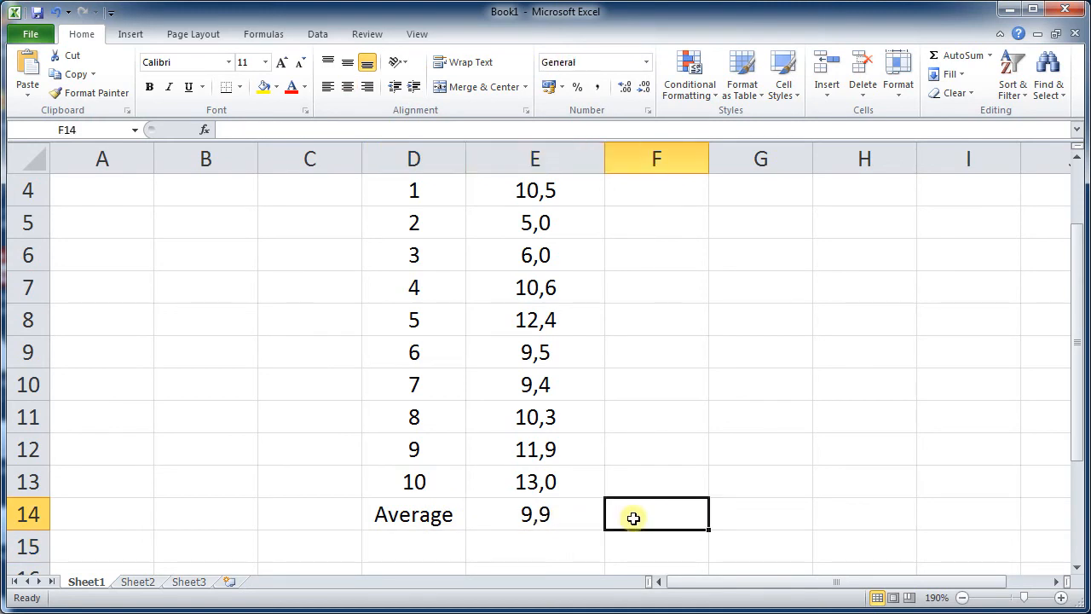
left_click(535, 521)
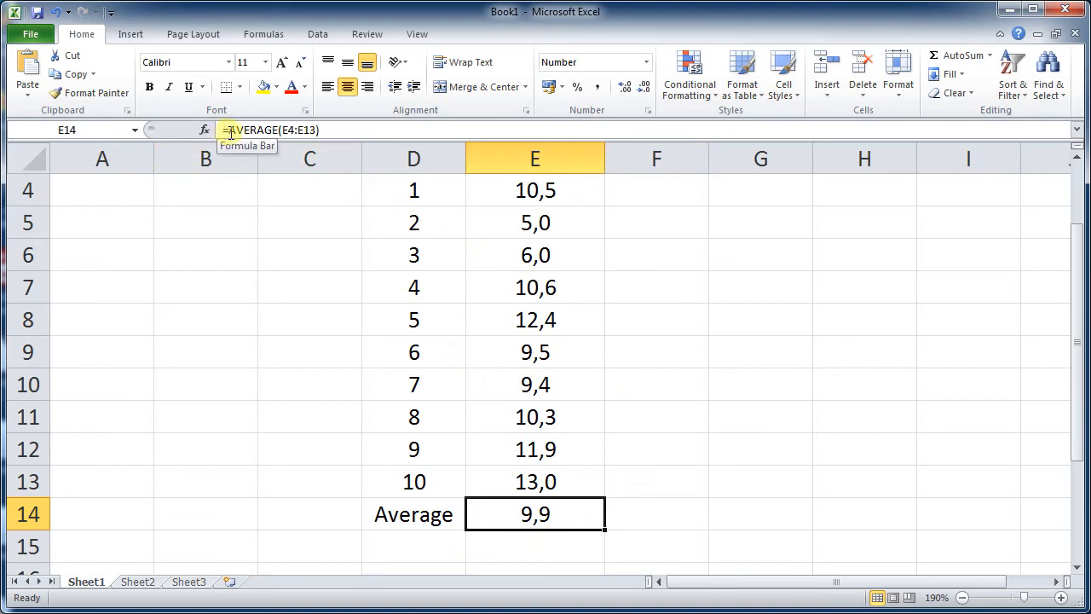
left_click(423, 541)
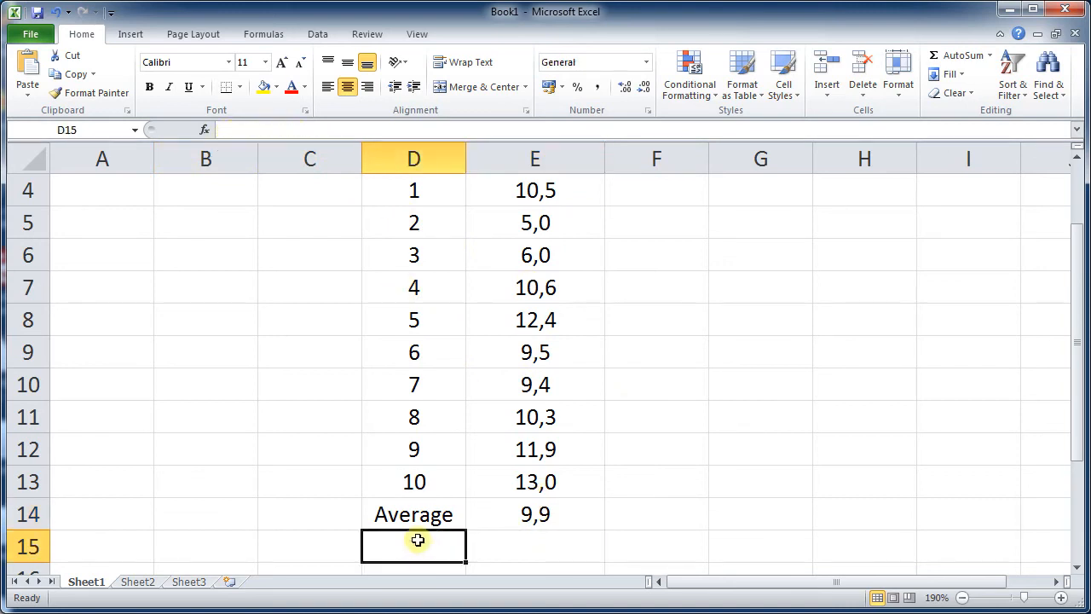
left_click(28, 514)
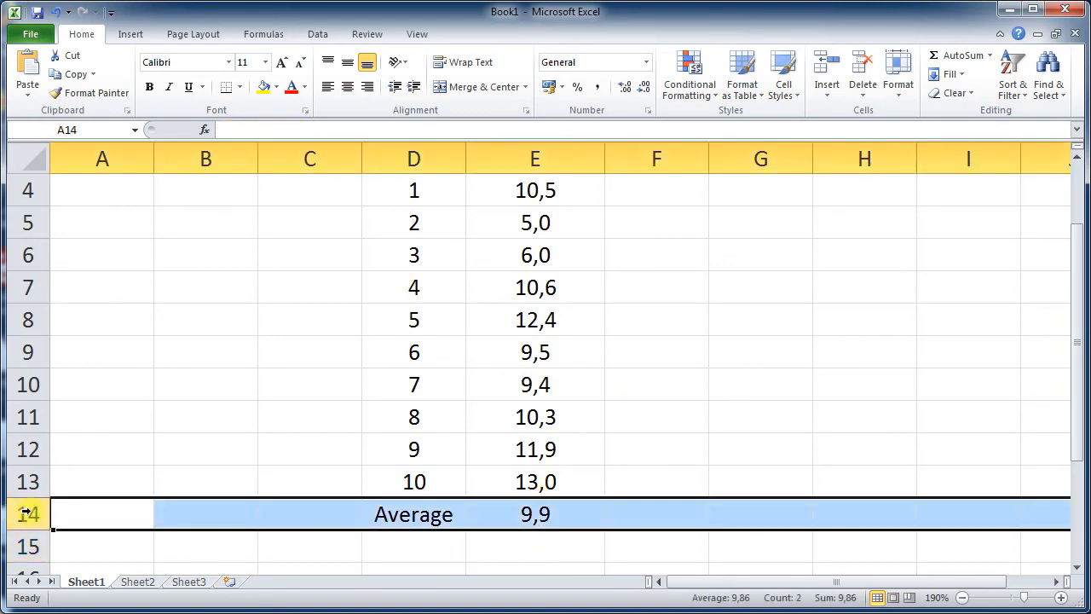
left_click(150, 86)
left_click(664, 318)
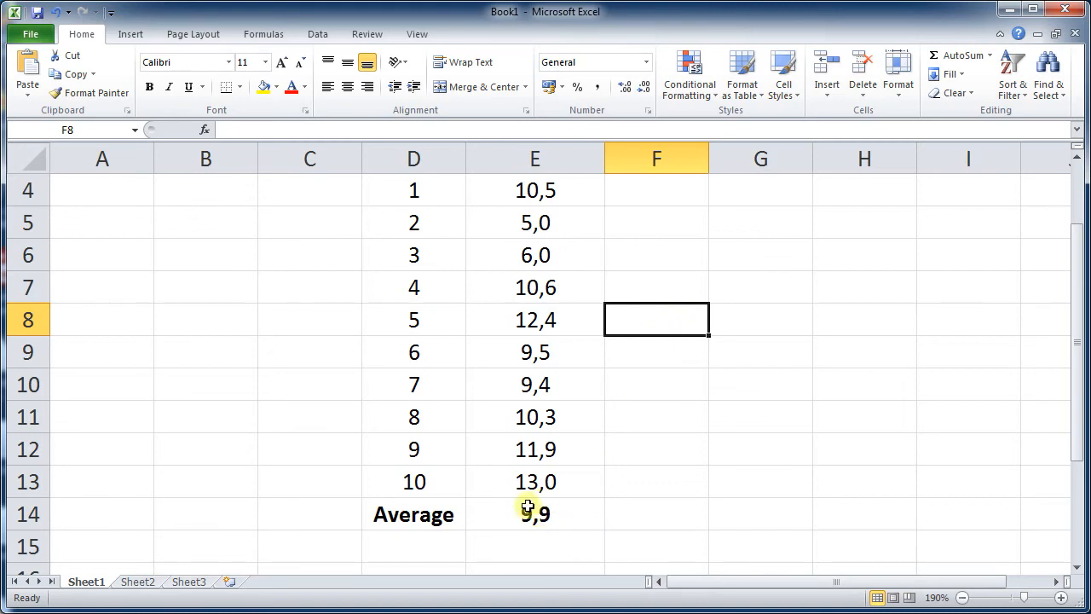
- Enter the label Standard deviation in cell D15
left_click(427, 551)
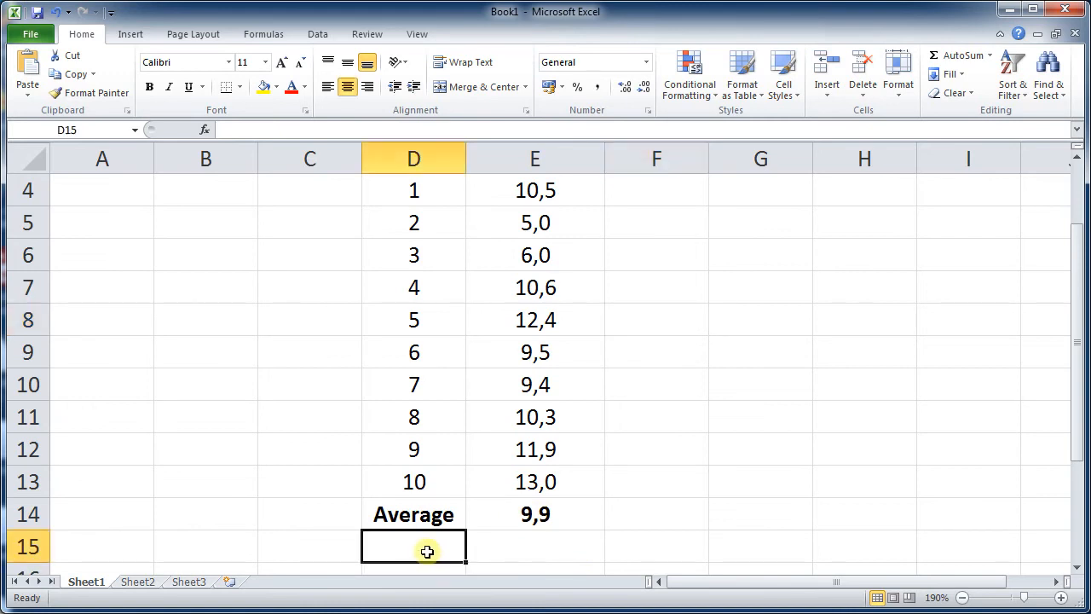
type("St")
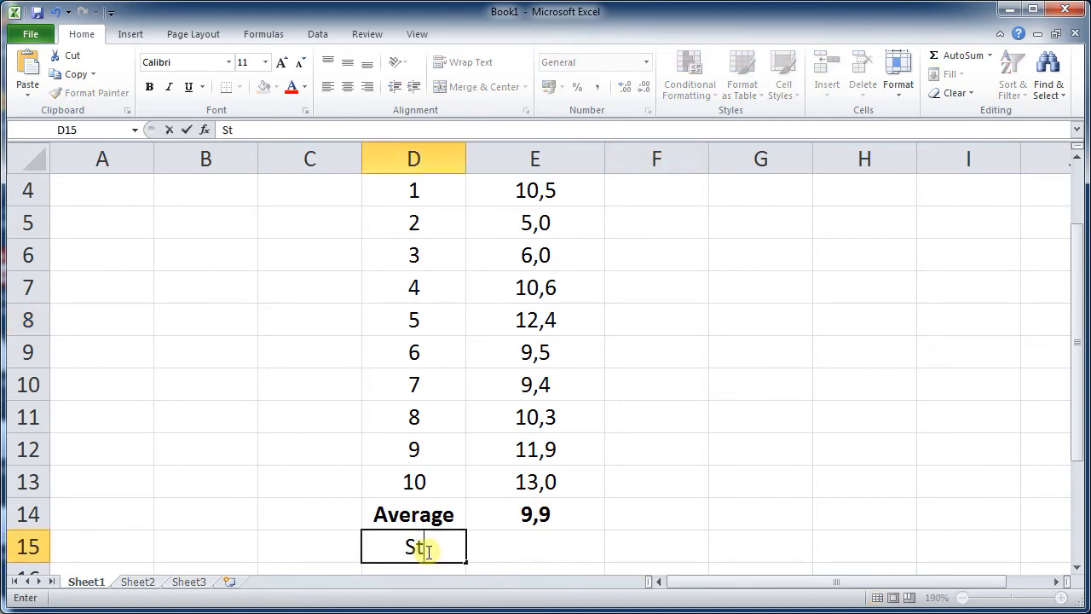
type("andard deviation")
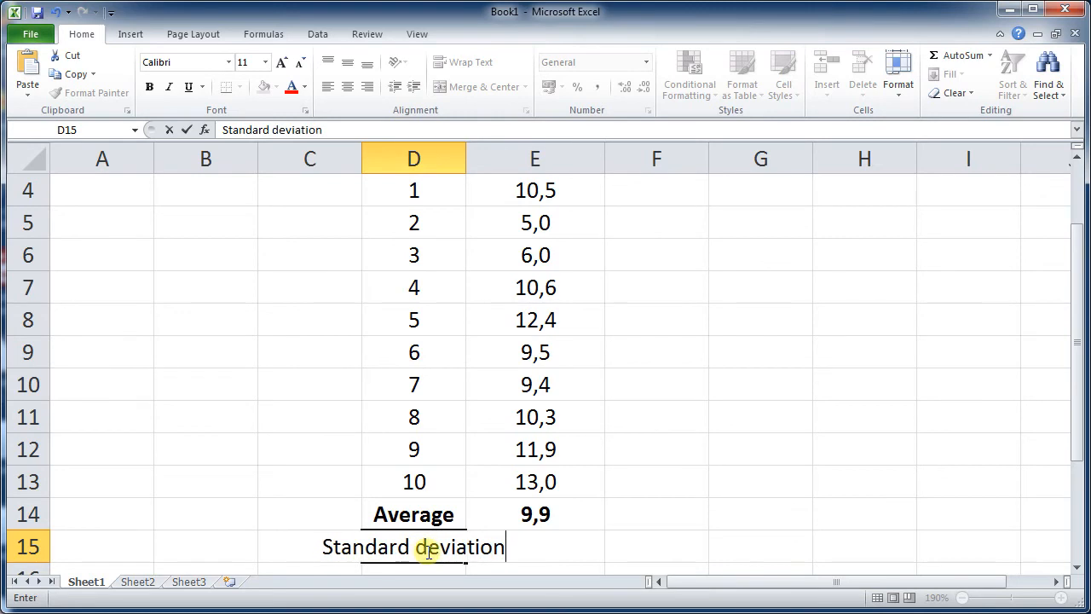
key("Return")
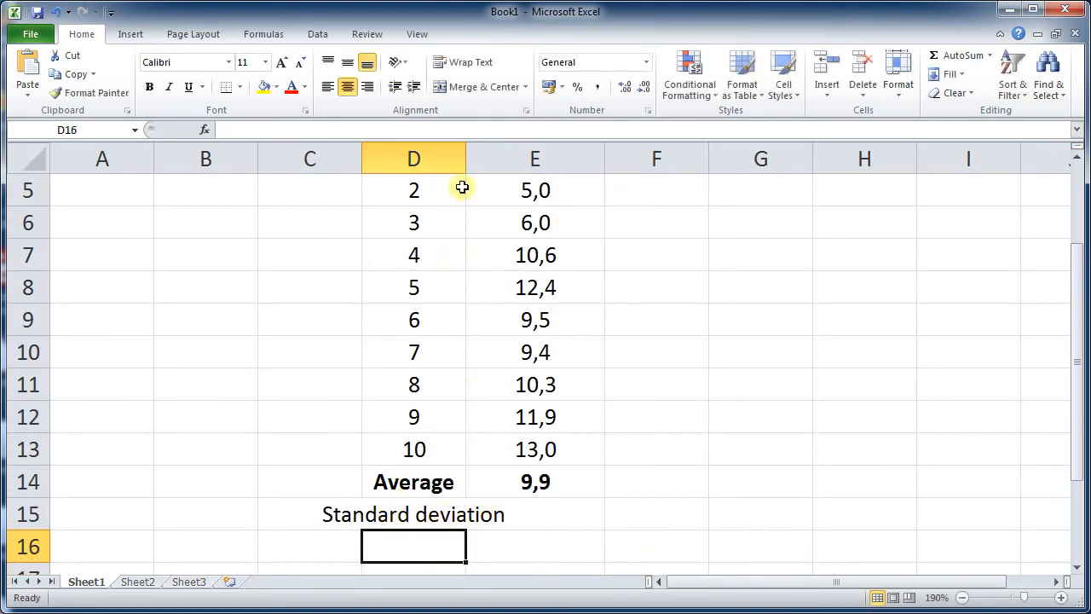
- Enter the formula =STDEV(E4:E13) in E15 to compute the temperatures' standard deviation
left_click(530, 509)
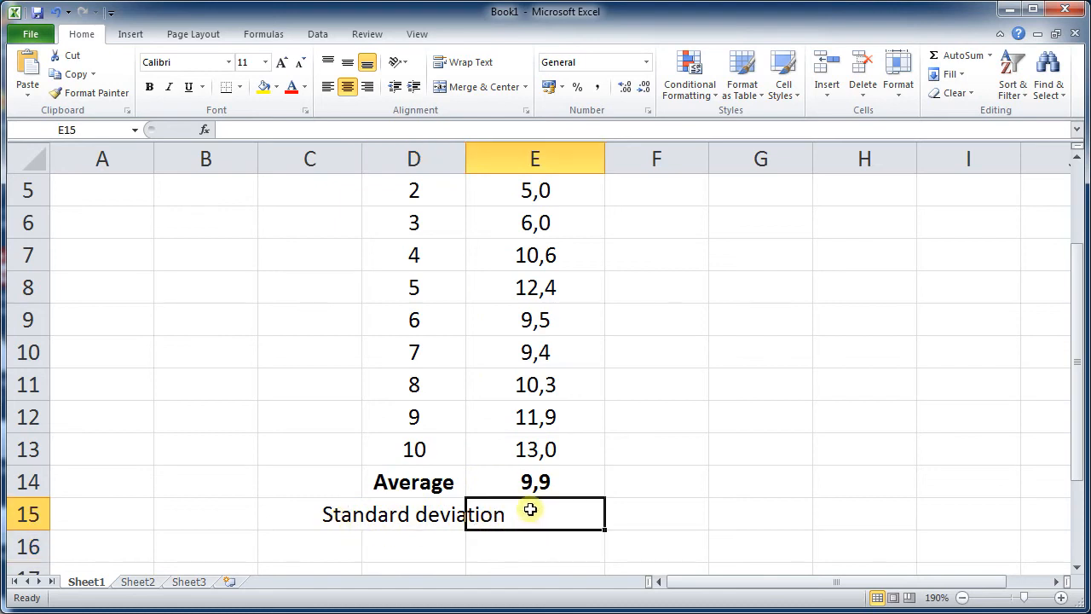
type("=stdev")
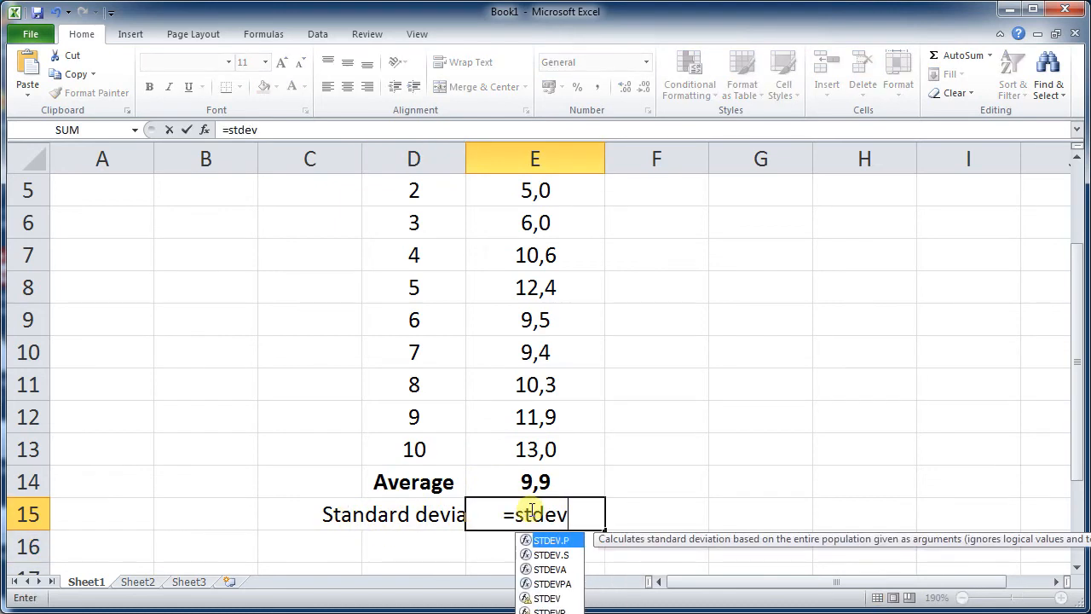
type("(")
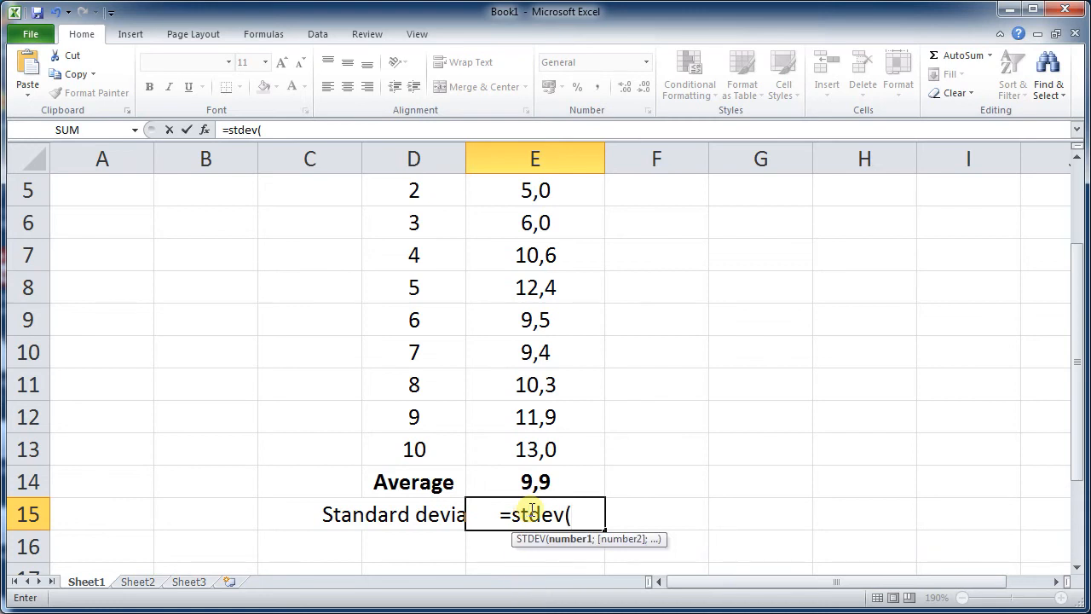
left_click(548, 453)
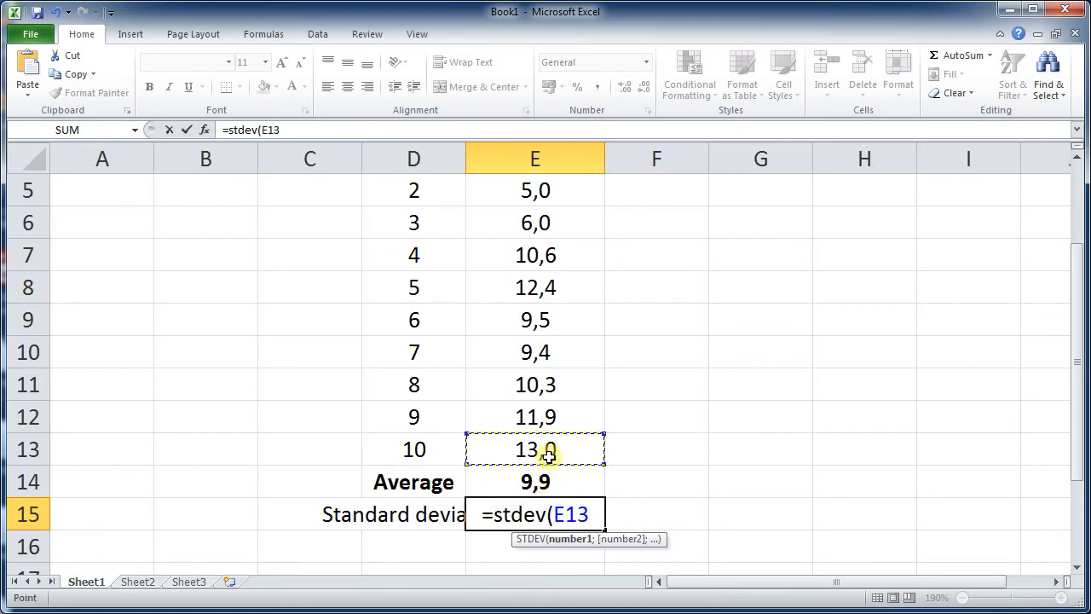
left_click_drag(552, 442, 533, 282)
type(")")
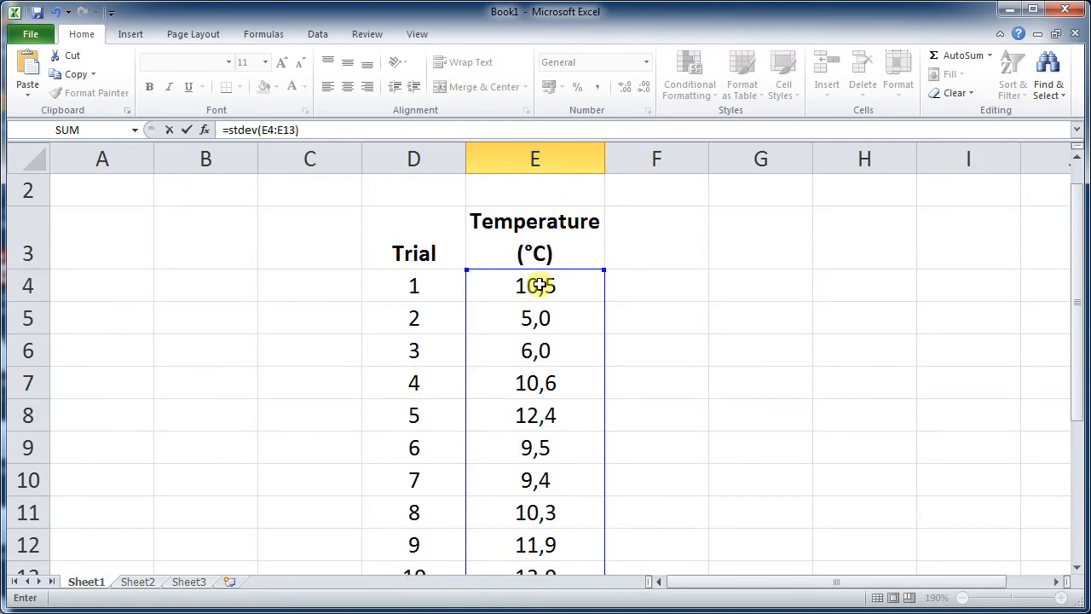
key("Return")
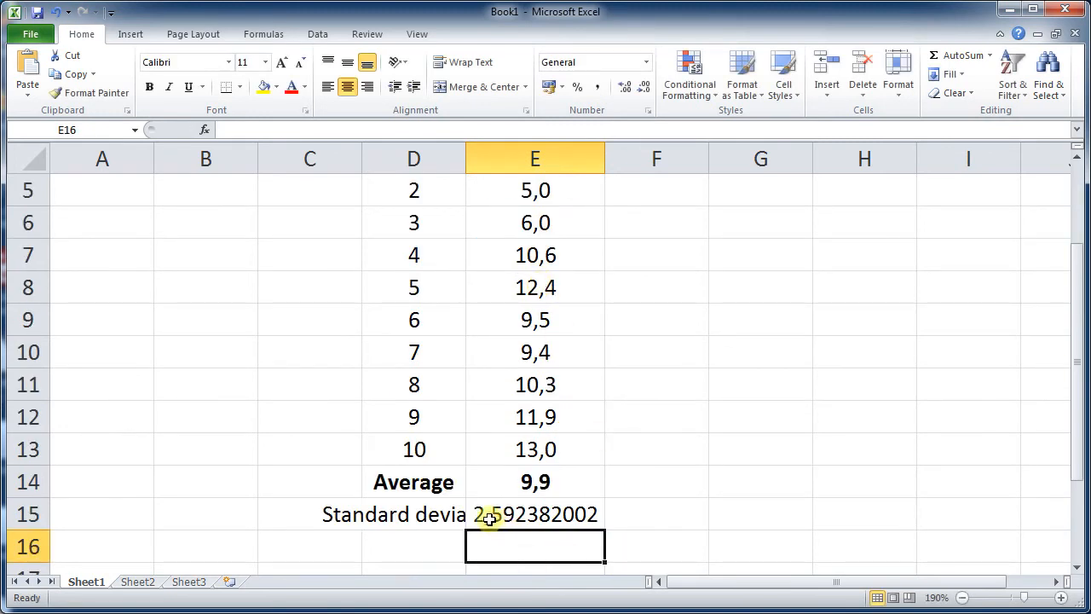
- Format the standard deviation in E15 as a number with one decimal place, resizing column E to fit
left_click(572, 522)
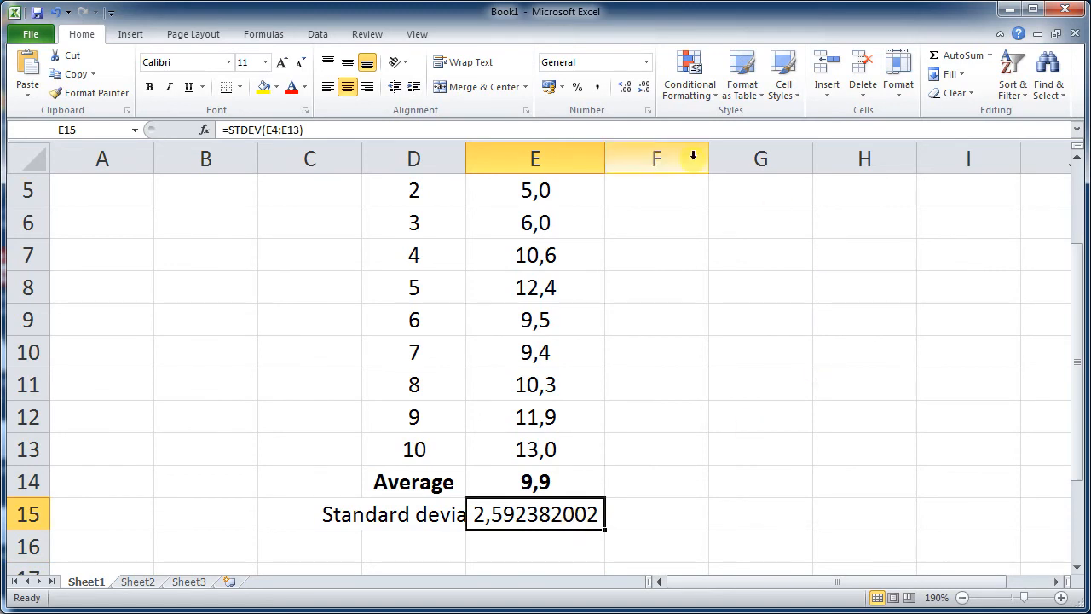
left_click(626, 88)
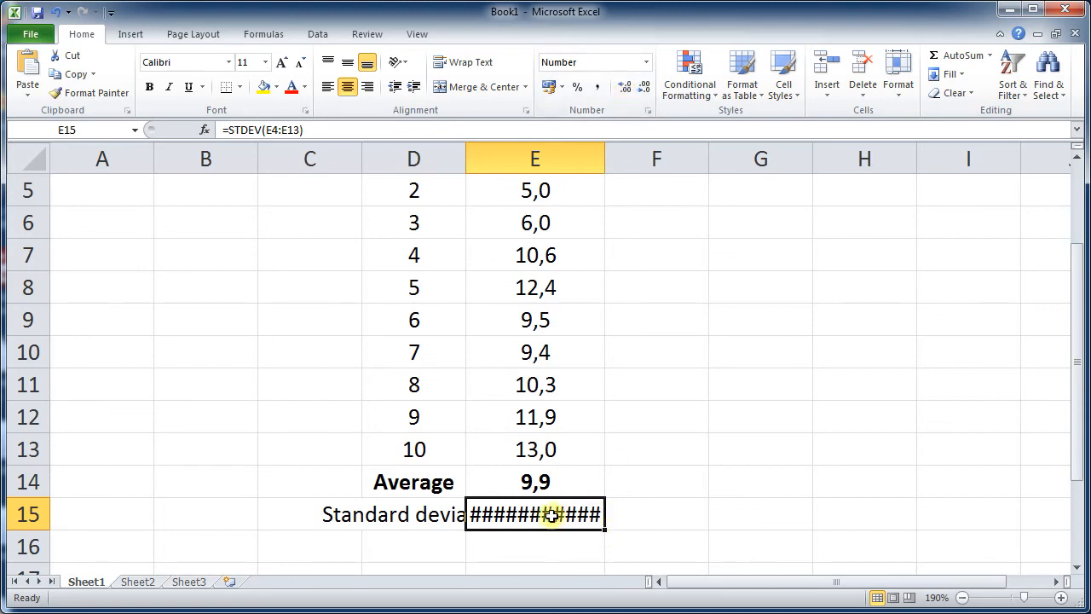
mouse_move(495, 513)
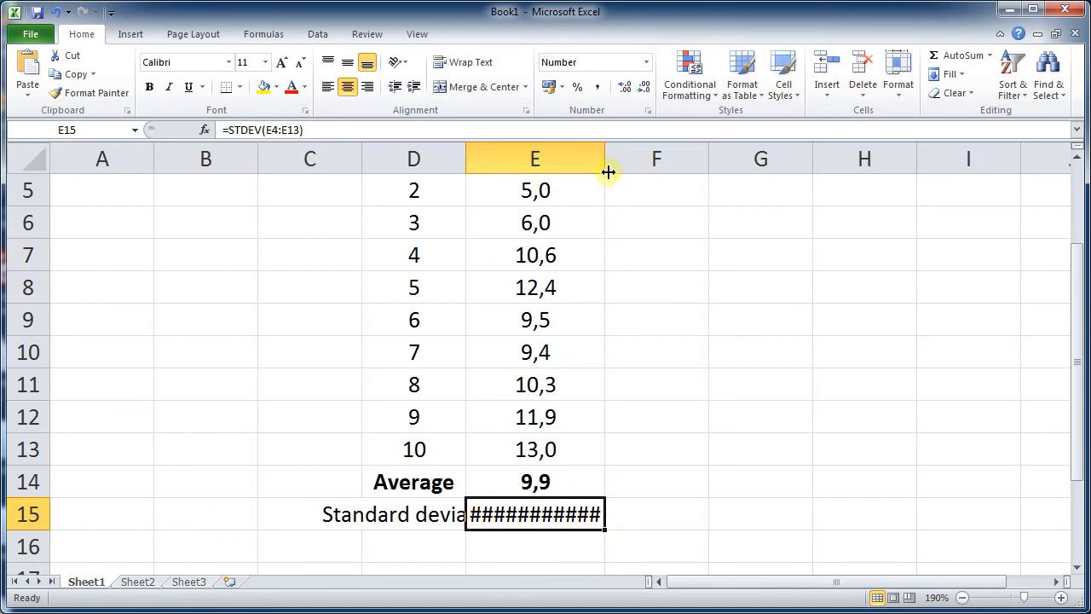
left_click_drag(607, 167, 654, 161)
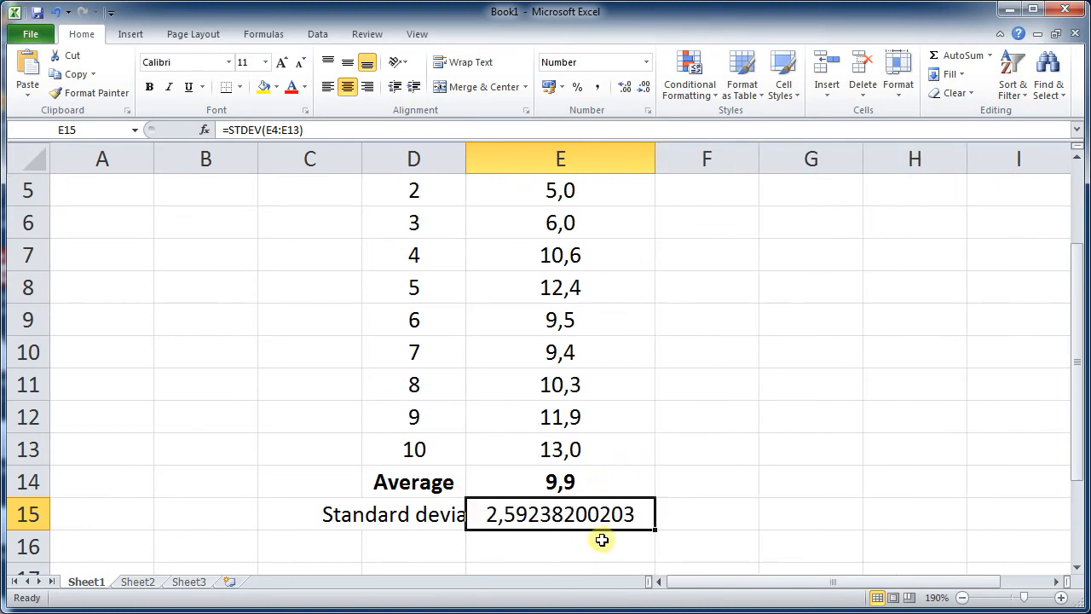
left_click(642, 87)
left_click(643, 87)
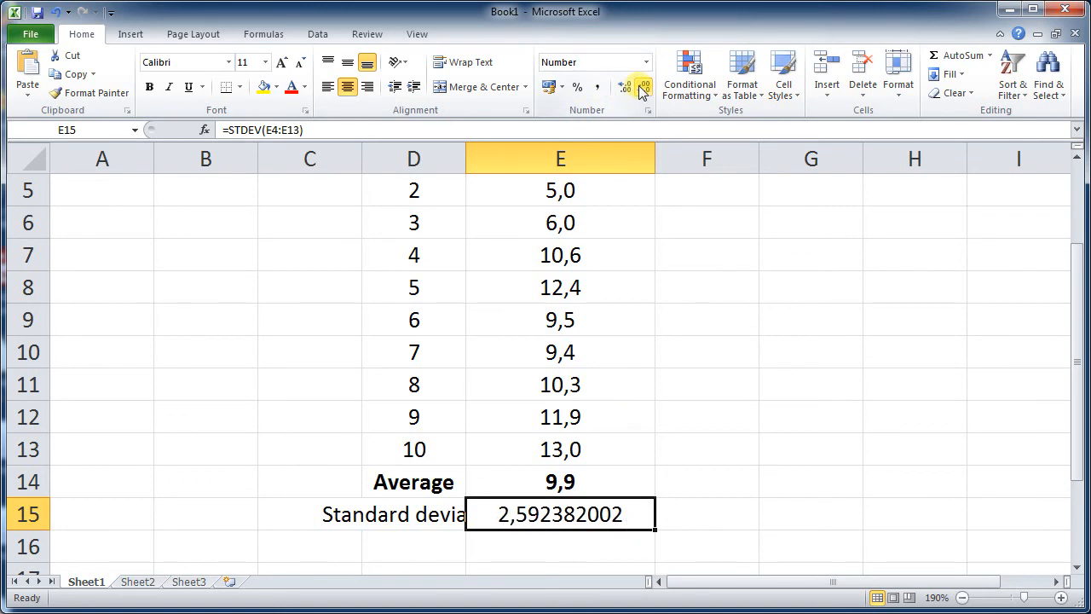
left_click(642, 87)
left_click(643, 87)
left_click(642, 87)
left_click(642, 87)
left_click(643, 87)
left_click(642, 87)
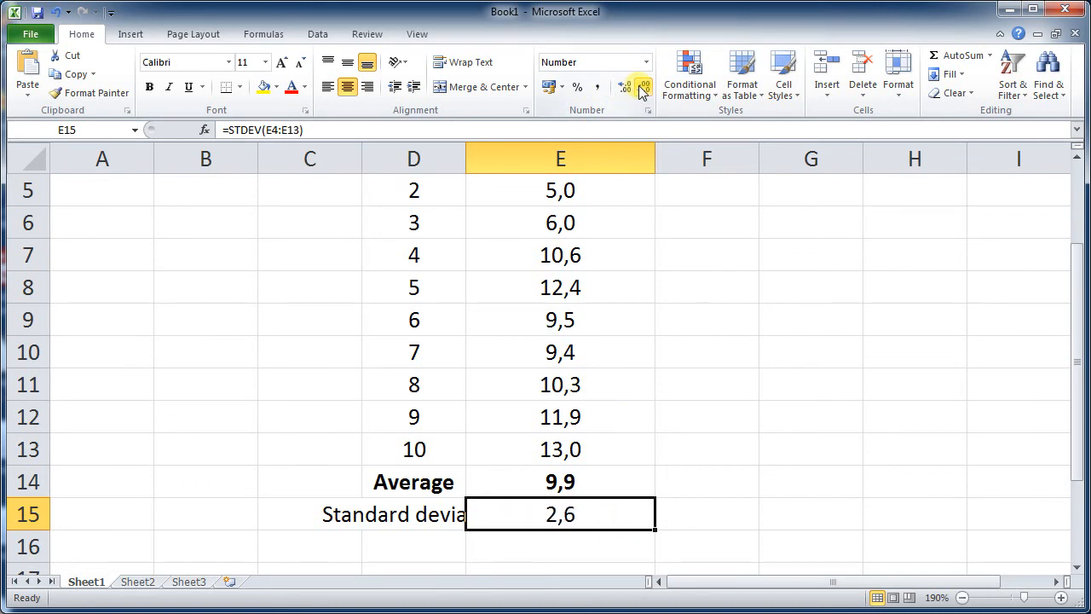
left_click_drag(653, 159, 587, 165)
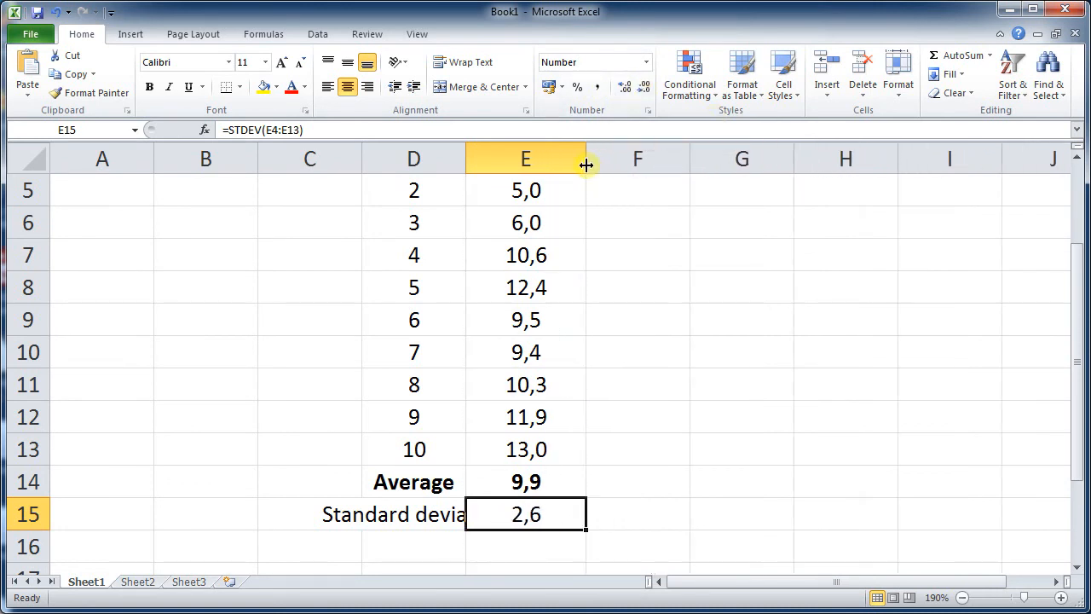
- Make the whole Standard deviation row 15 bold
left_click(726, 540)
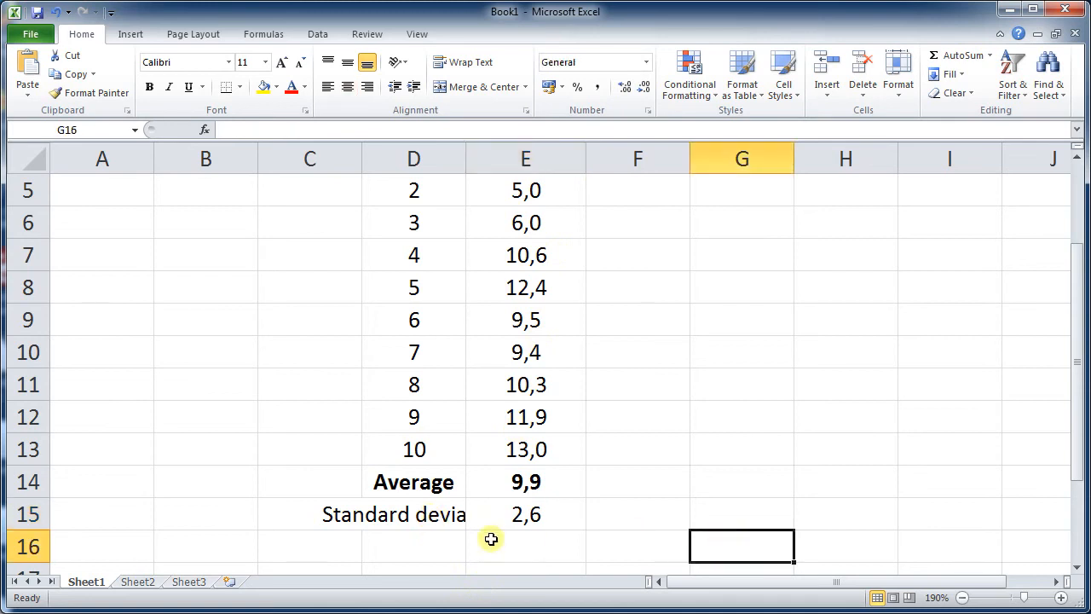
left_click(28, 513)
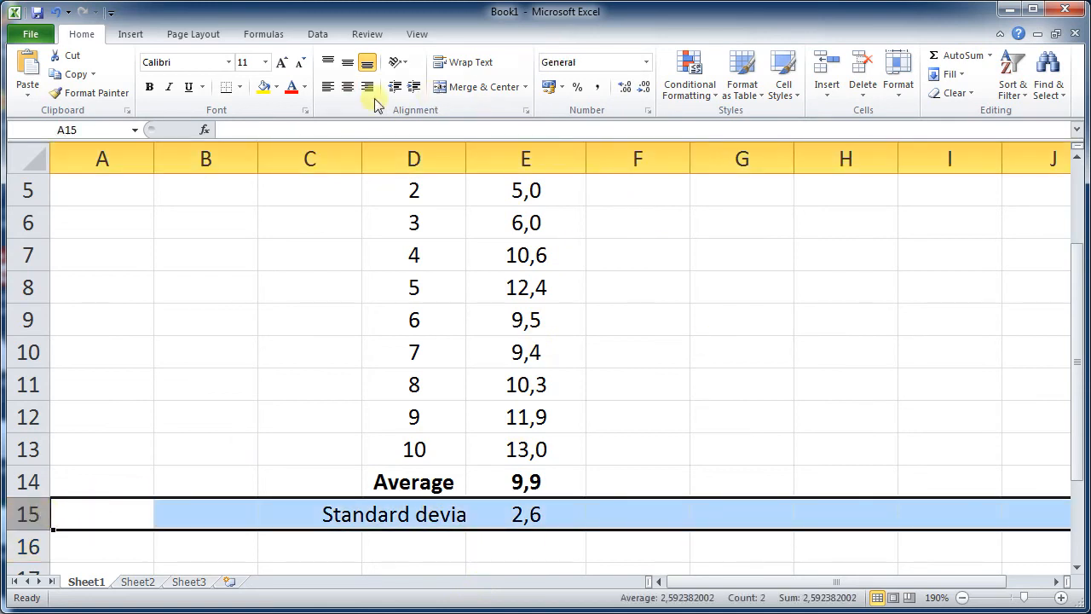
left_click(149, 88)
left_click(678, 341)
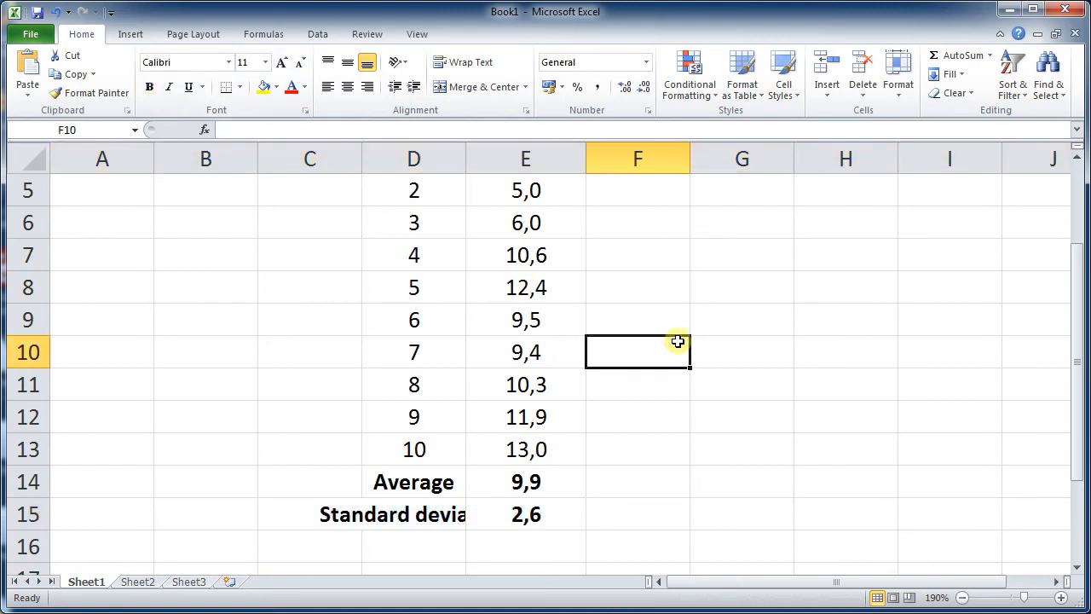
- Widen columns D and E so the Standard deviation label fits
left_click(432, 514)
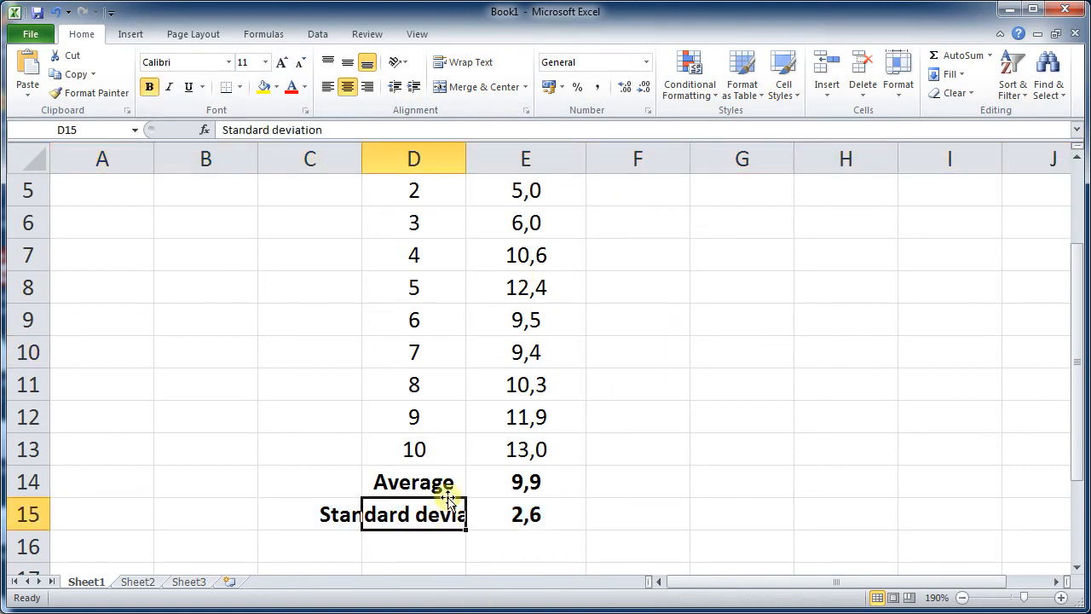
left_click_drag(464, 161, 577, 168)
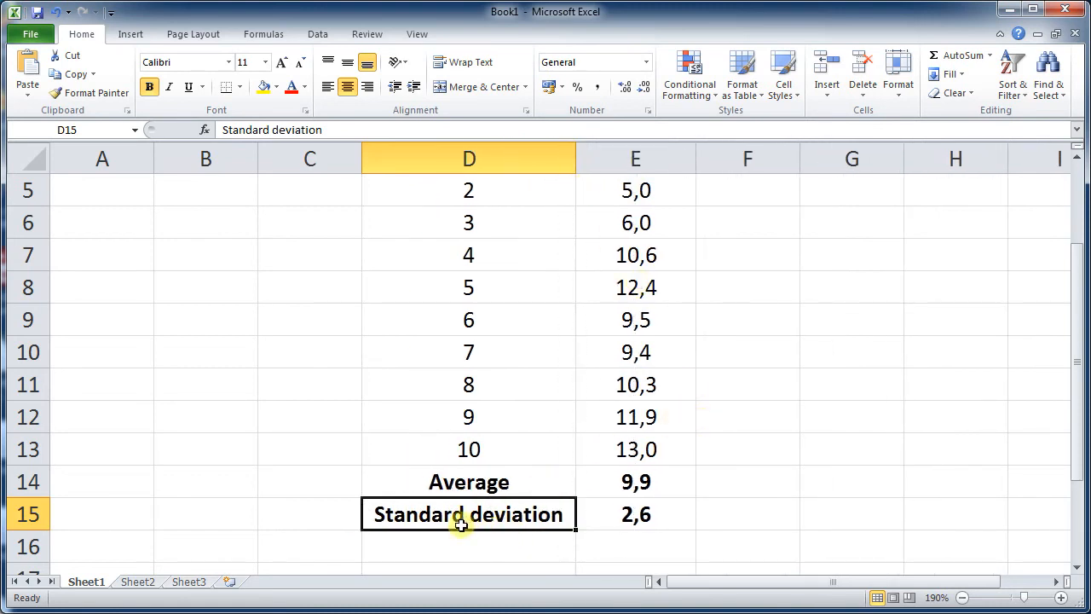
scroll(525, 350, "up", 2)
scroll(574, 306, "down", 1)
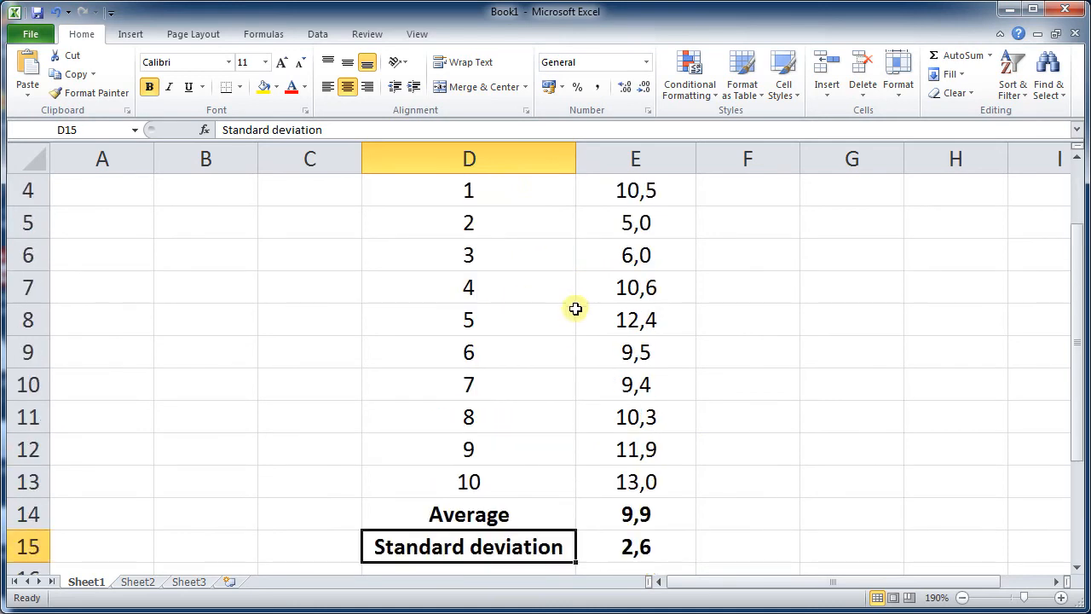
scroll(577, 307, "up", 1)
left_click_drag(697, 161, 735, 166)
scroll(736, 329, "down", 4)
scroll(667, 332, "up", 2)
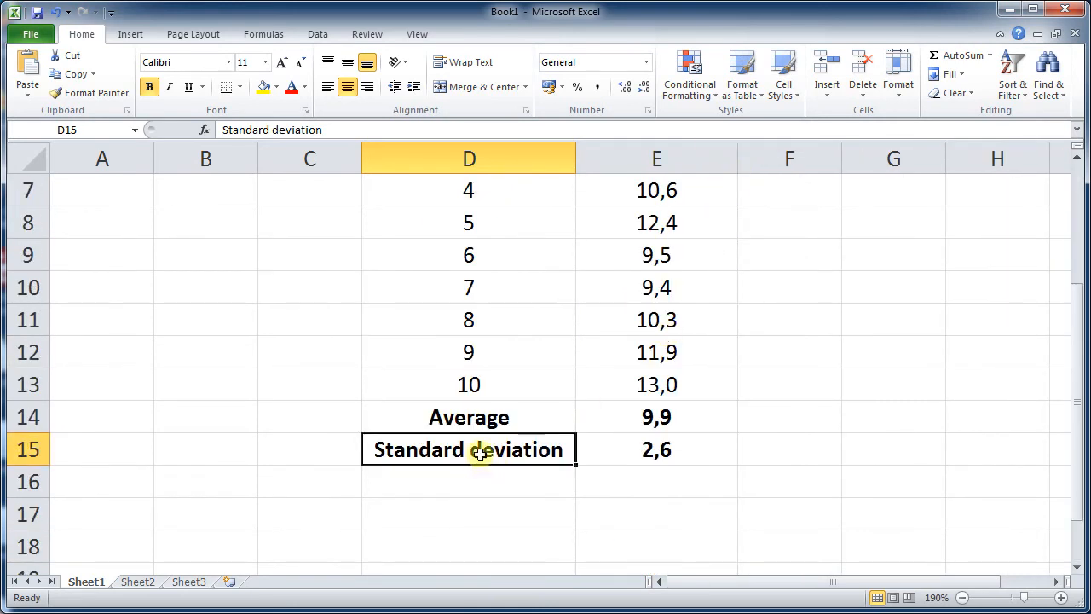
- Edit the D15 label so Standard and deviation sit on two separate lines
left_click(272, 130)
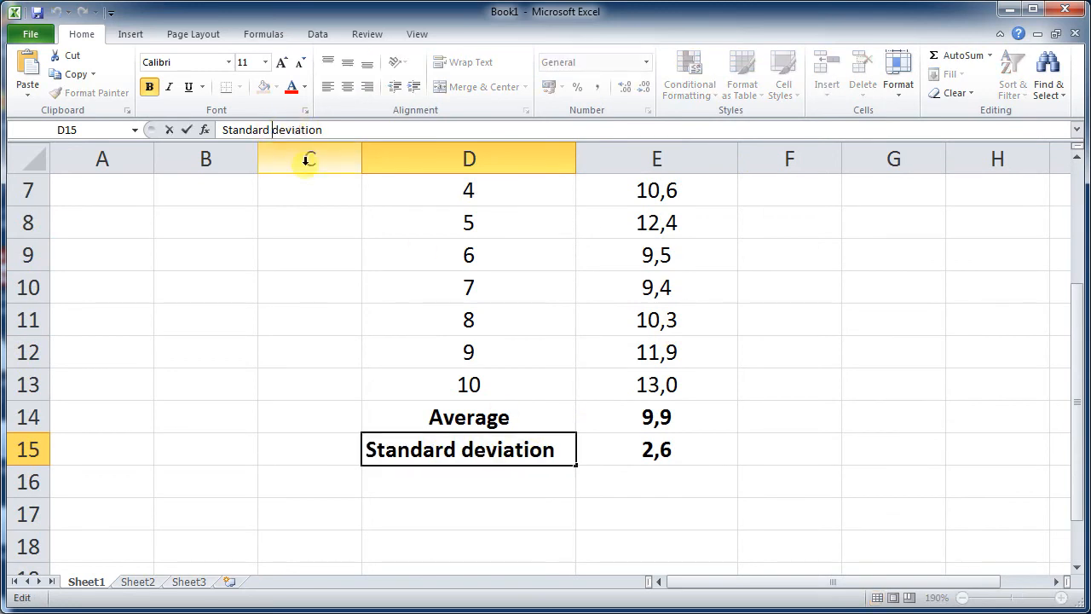
key("BackSpace")
key("BackSpace")
key("BackSpace")
key("BackSpace")
key("BackSpace")
key("BackSpace")
key("BackSpace")
key("BackSpace")
key("BackSpace")
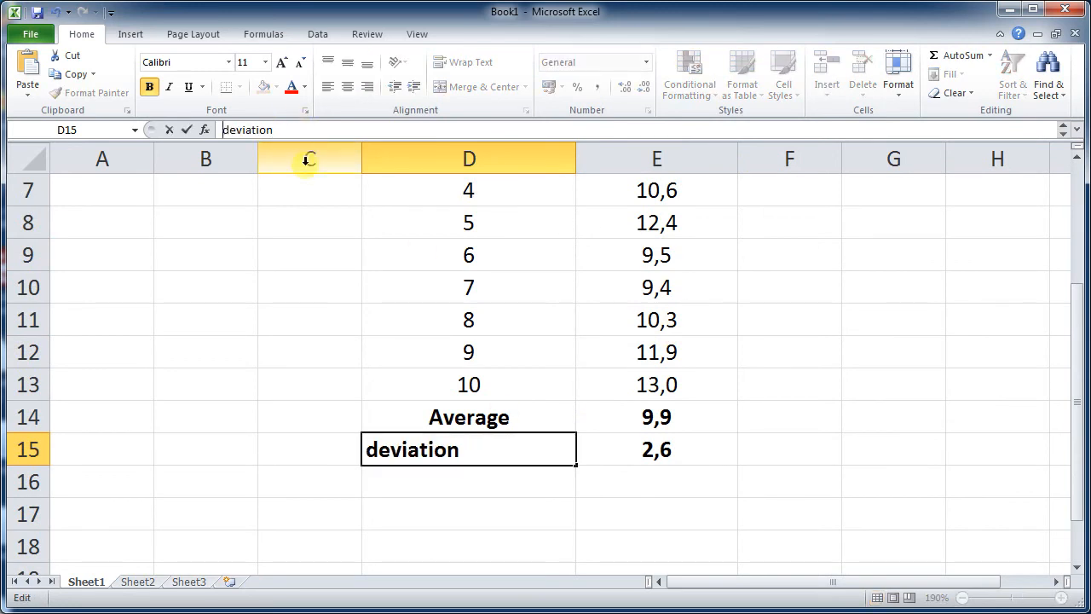
key("Return")
key("Up")
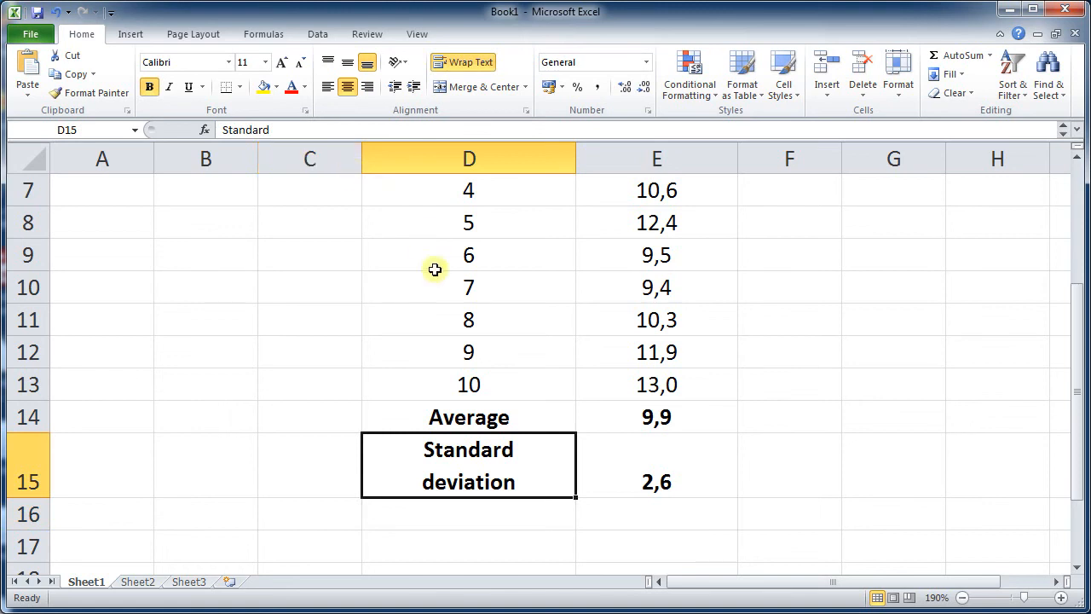
- Center the standard deviation value in E15 vertically
left_click(636, 464)
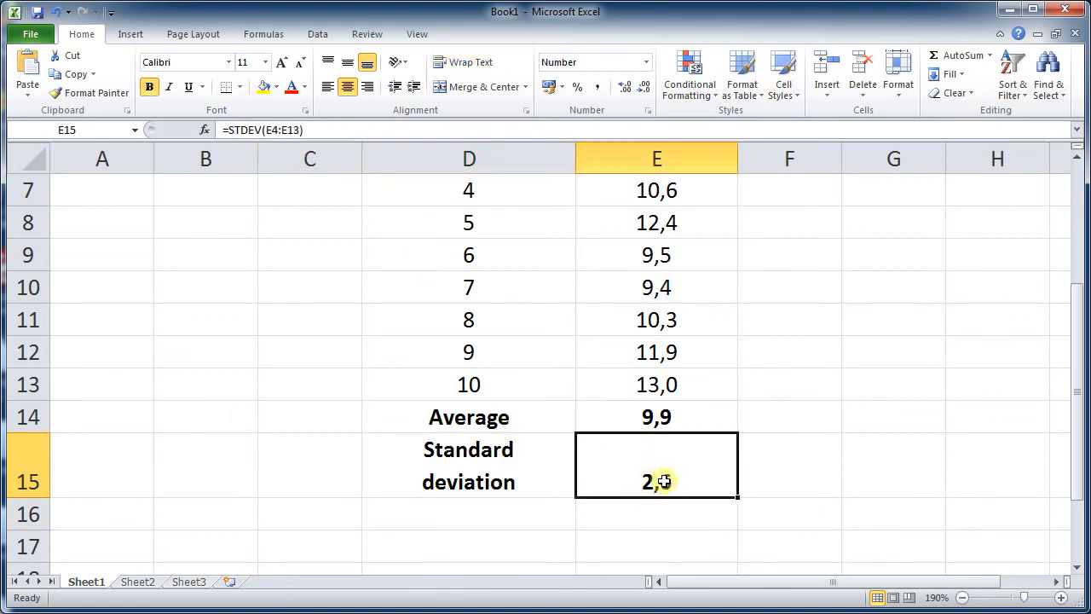
left_click(347, 64)
left_click(665, 532)
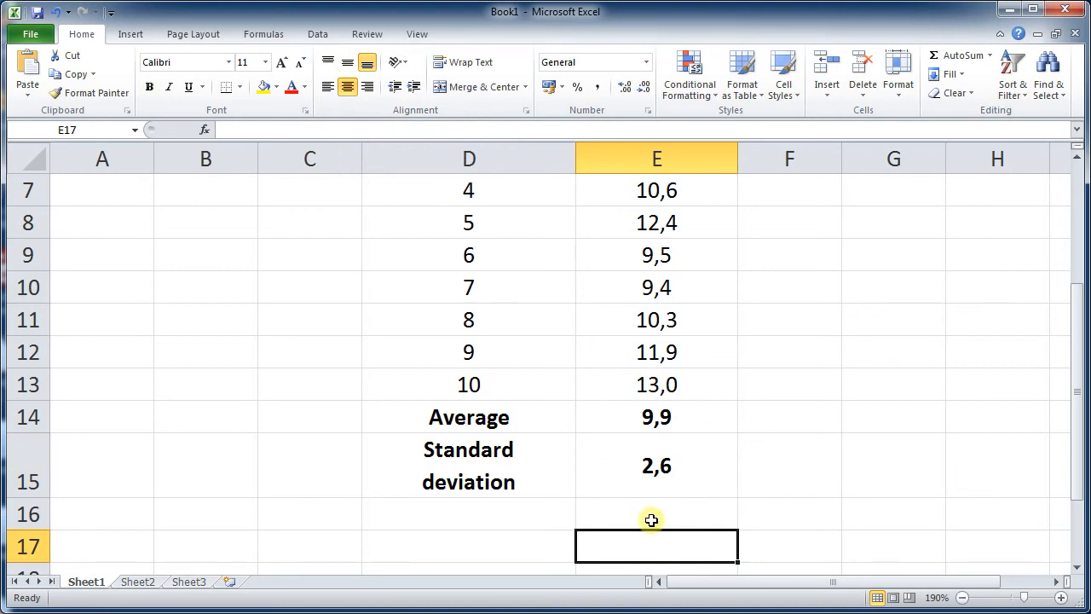
scroll(644, 467, "up", 2)
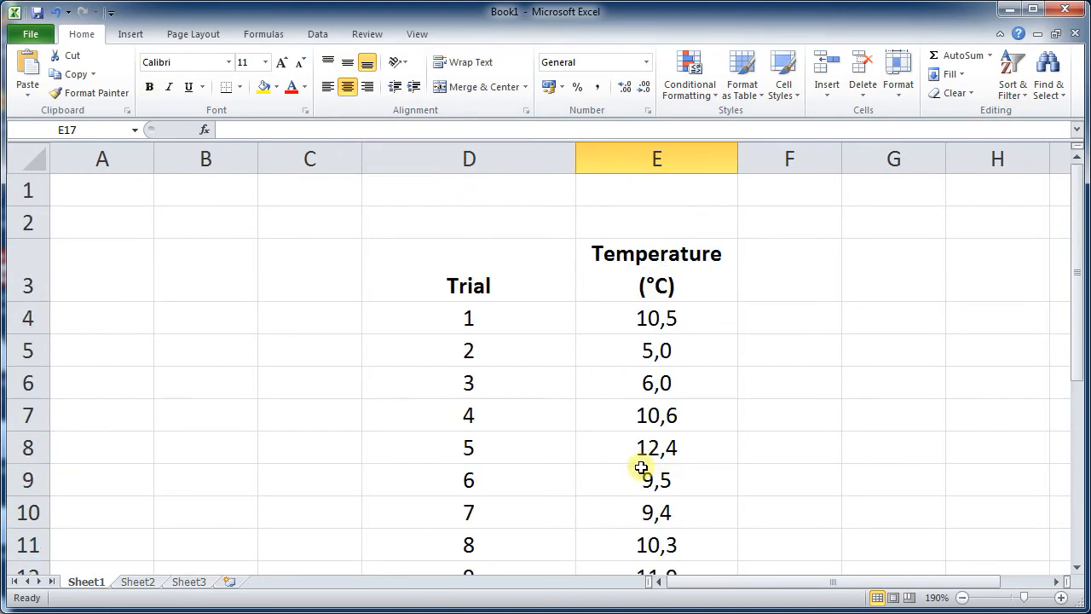
- Apply all borders to the whole table from D3 to E15
left_click_drag(489, 279, 631, 512)
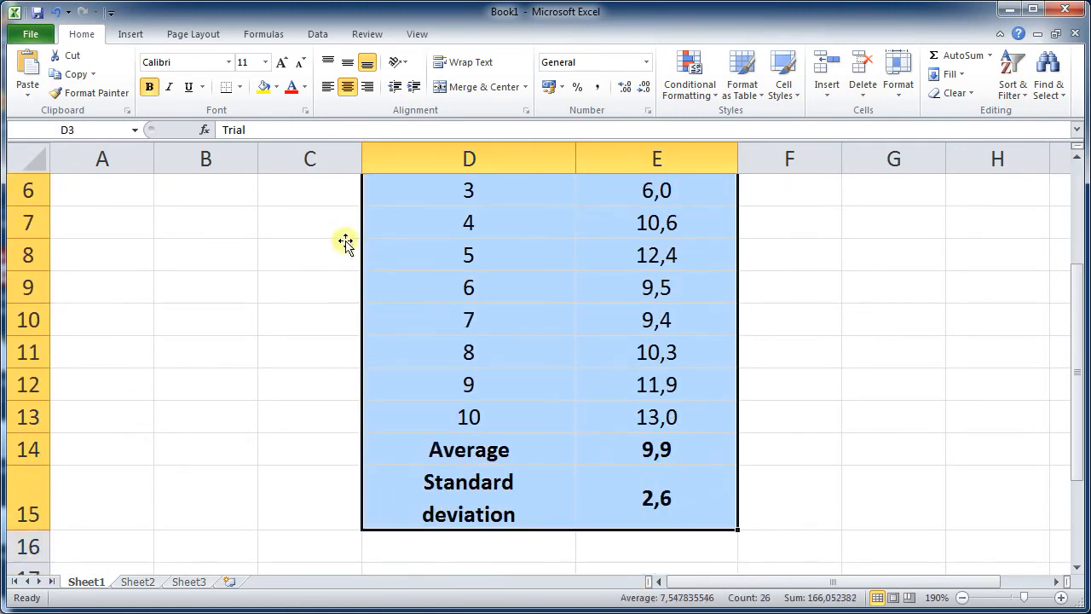
left_click(241, 89)
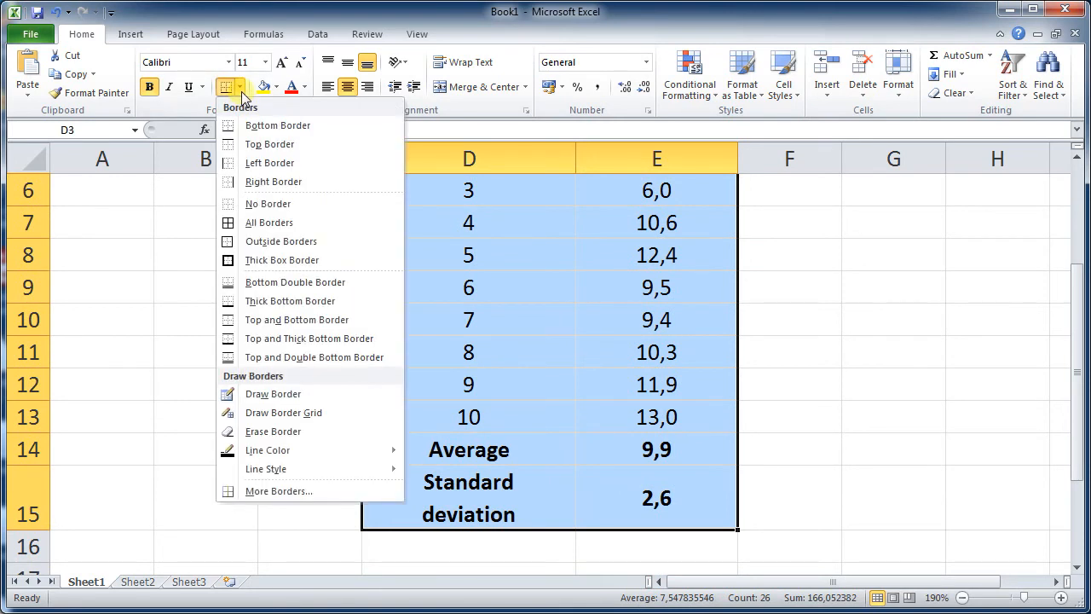
left_click(269, 223)
scroll(276, 227, "up", 2)
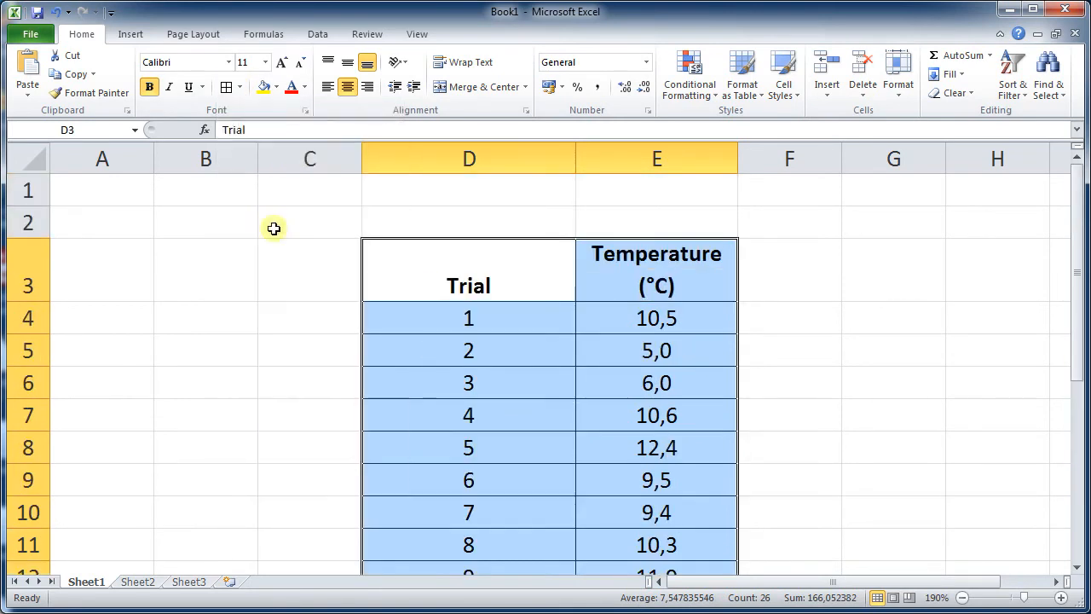
left_click(295, 281)
- Fill the header row D3:E3 with a dark grey theme colour
scroll(303, 282, "down", 2)
scroll(307, 282, "up", 2)
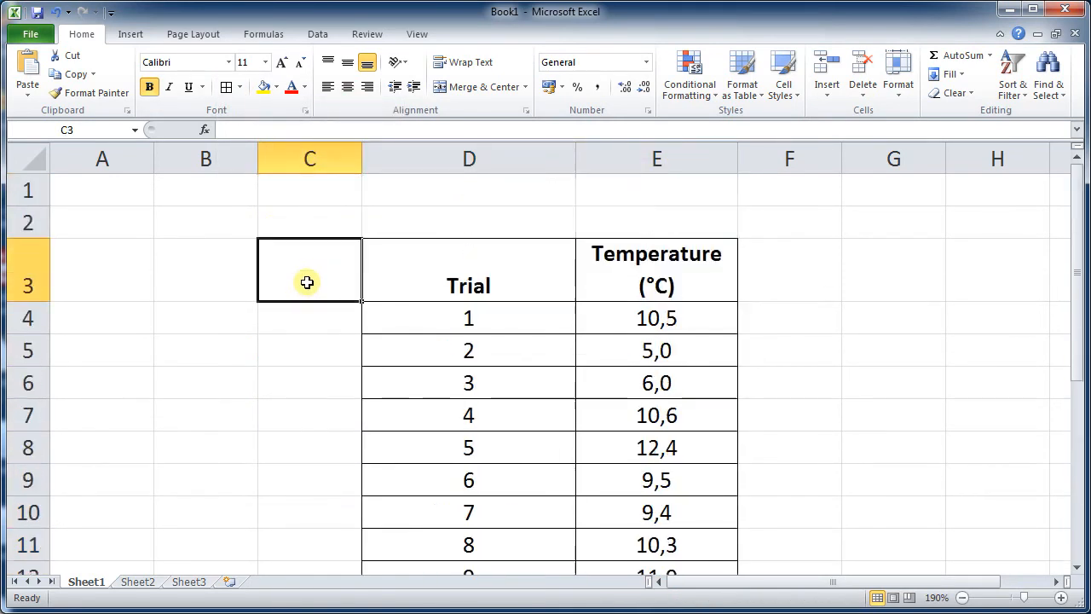
left_click_drag(426, 267, 616, 270)
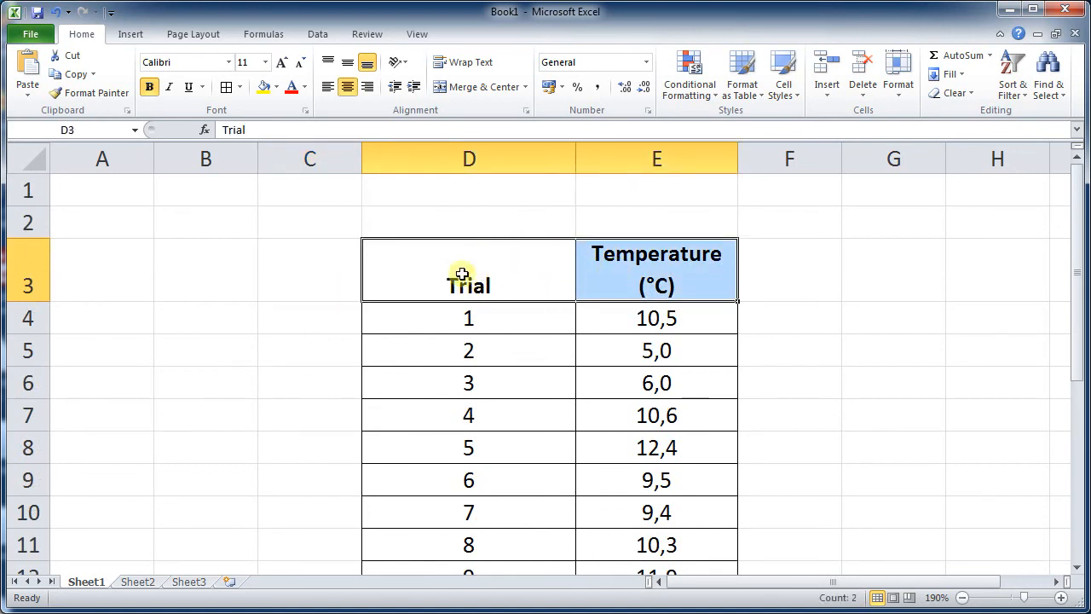
left_click(276, 87)
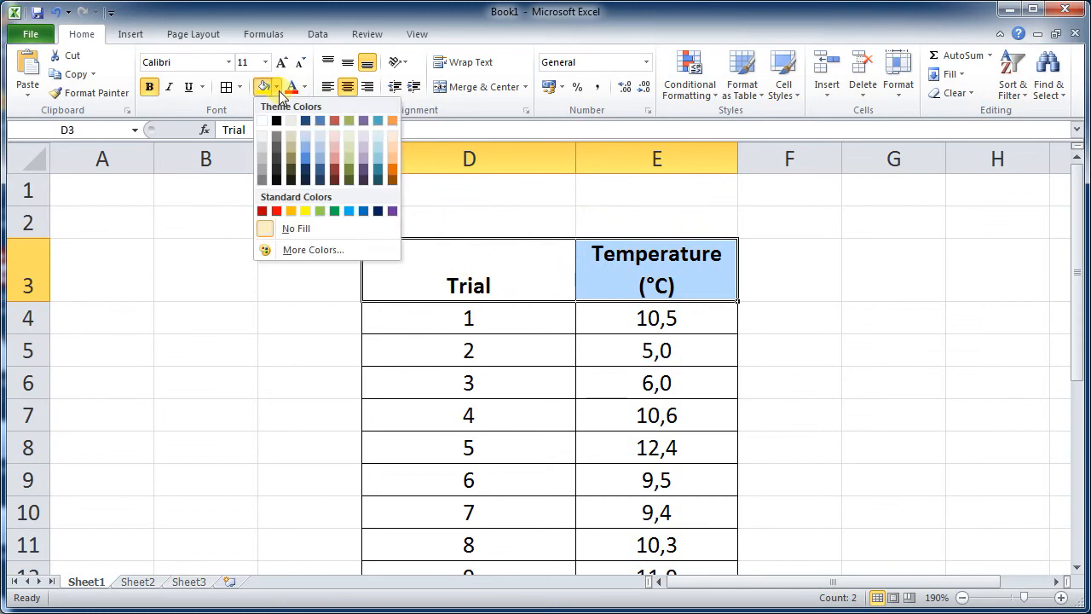
left_click(263, 177)
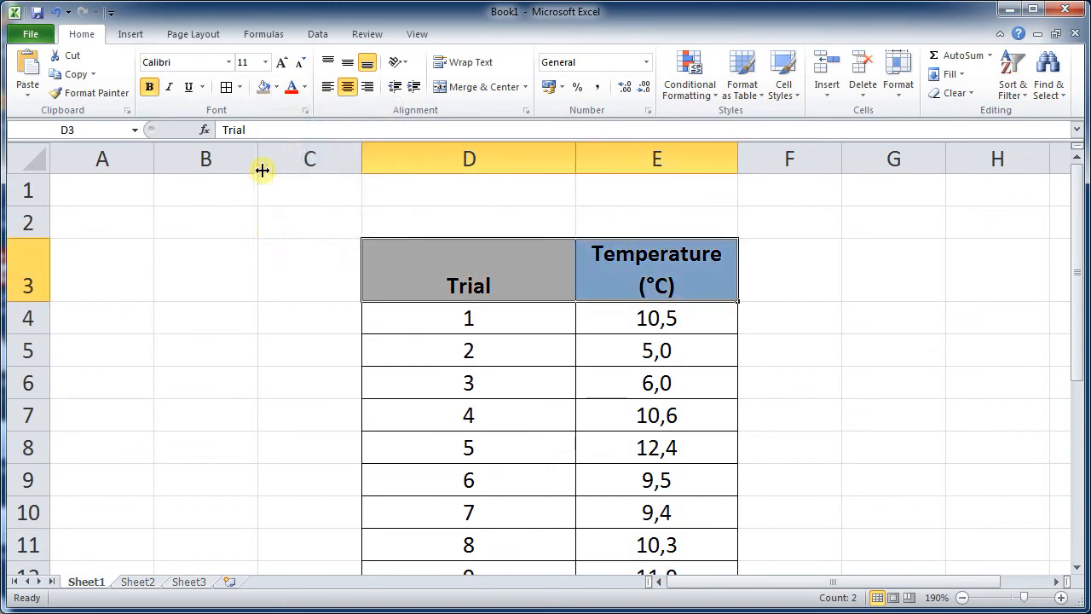
left_click(276, 87)
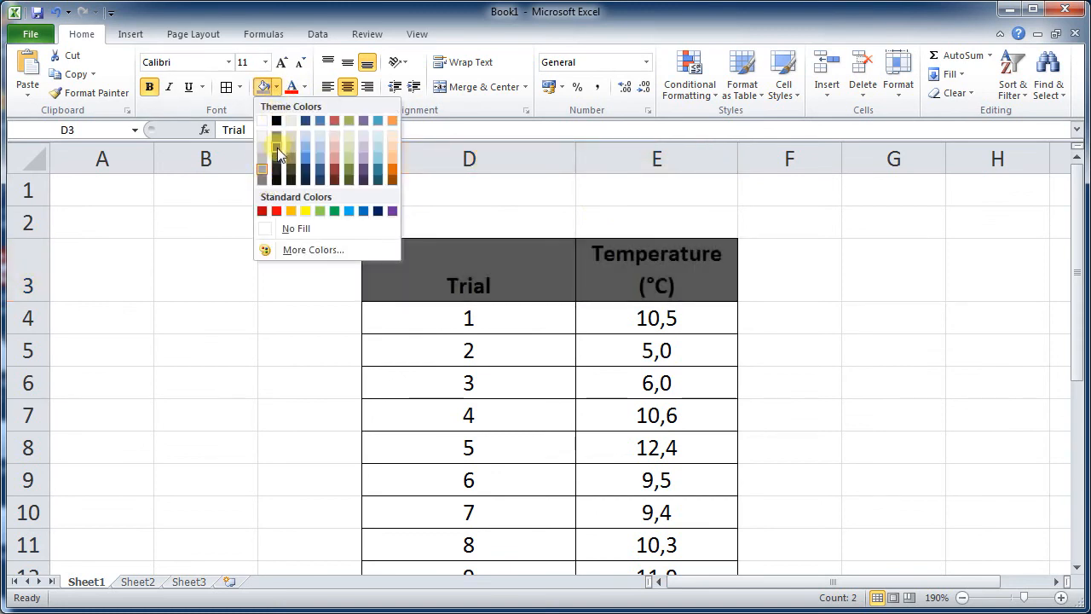
left_click(278, 154)
left_click(307, 220)
- Set the header row D3:E3 text colour to white
left_click_drag(446, 253, 613, 253)
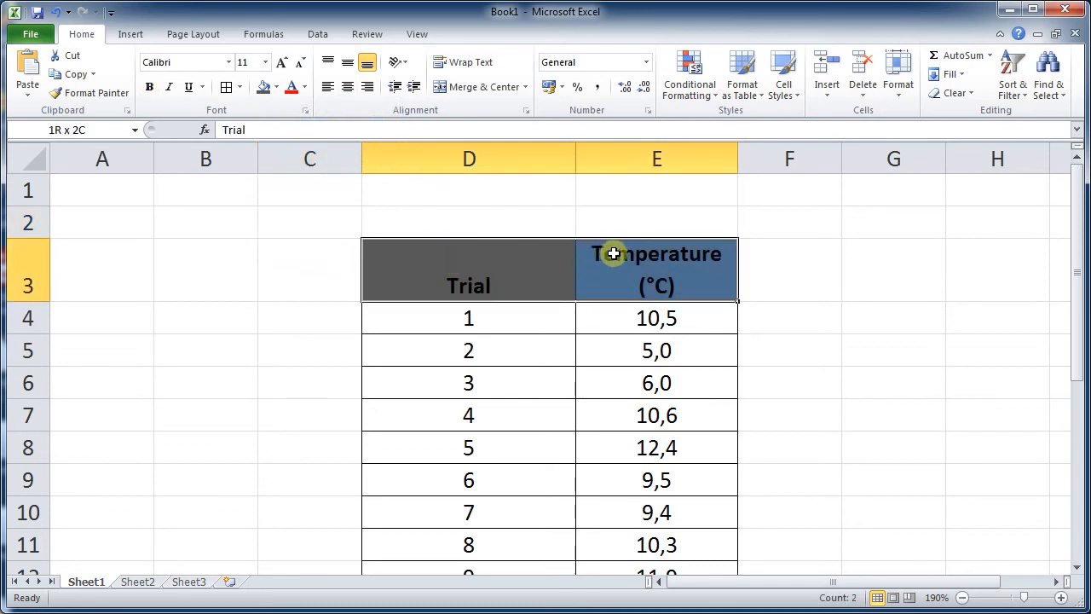
left_click(304, 87)
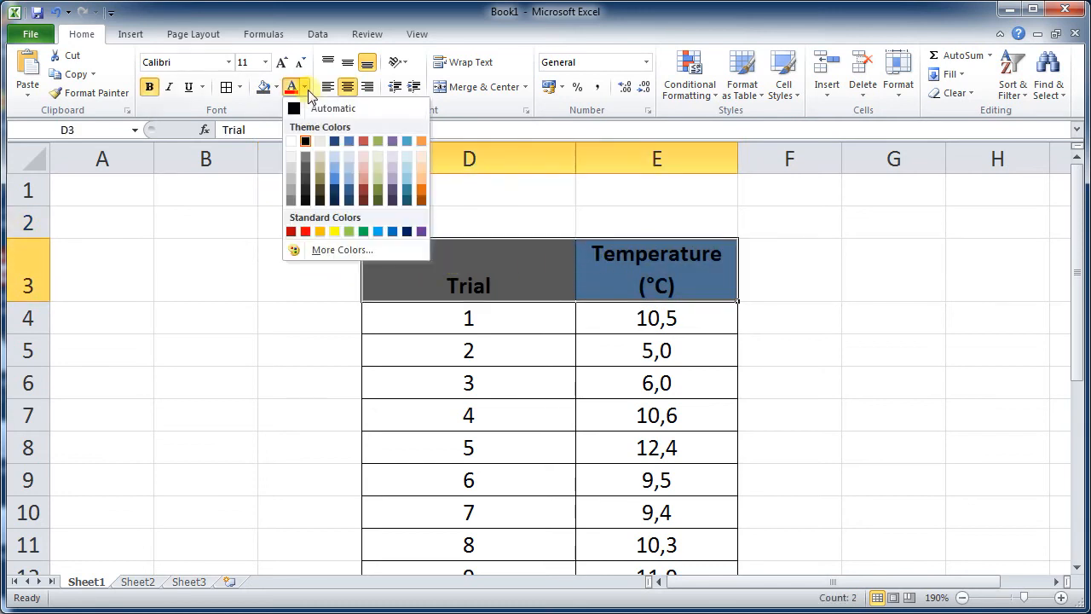
left_click(291, 143)
left_click(299, 228)
- Give the Average and Standard deviation rows the same dark grey fill and white text
scroll(641, 280, "down", 2)
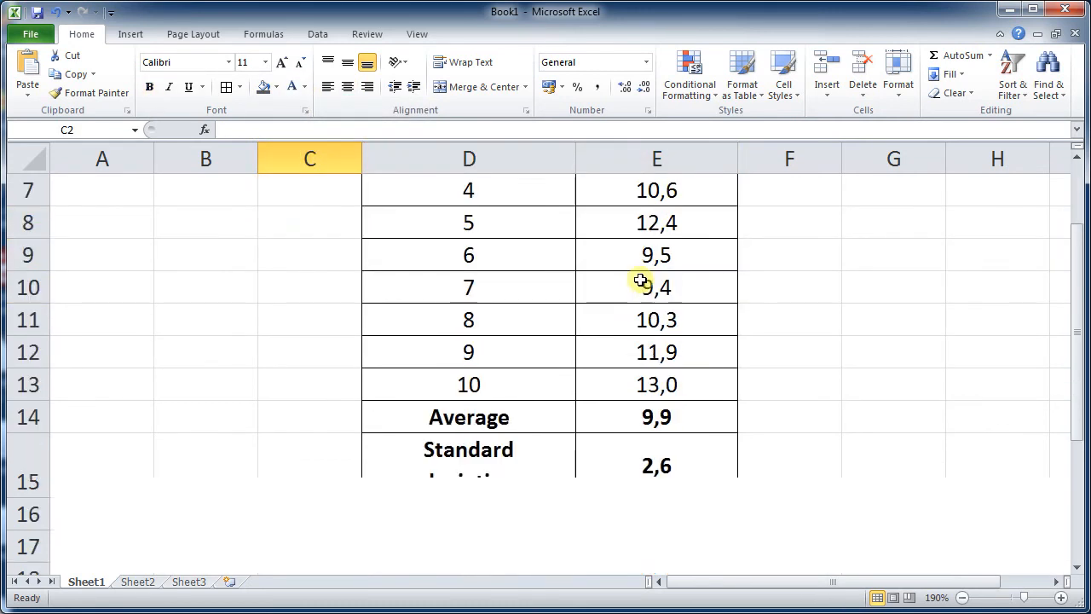
left_click_drag(536, 422, 611, 460)
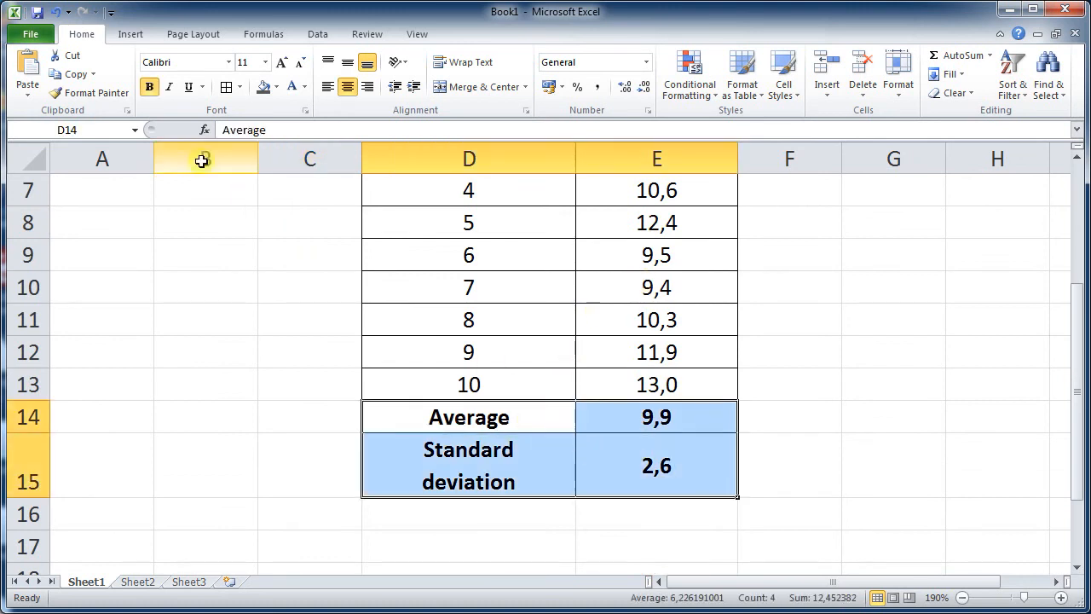
left_click(270, 87)
left_click(291, 86)
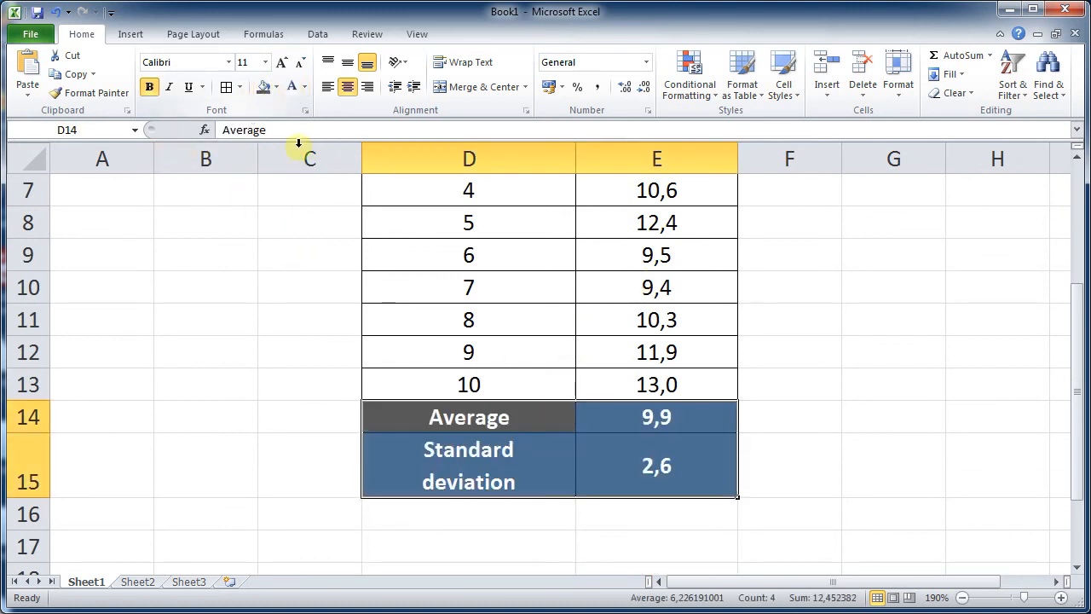
left_click(298, 254)
- Scroll through the formatted table to review its header and summary rows
scroll(868, 452, "up", 2)
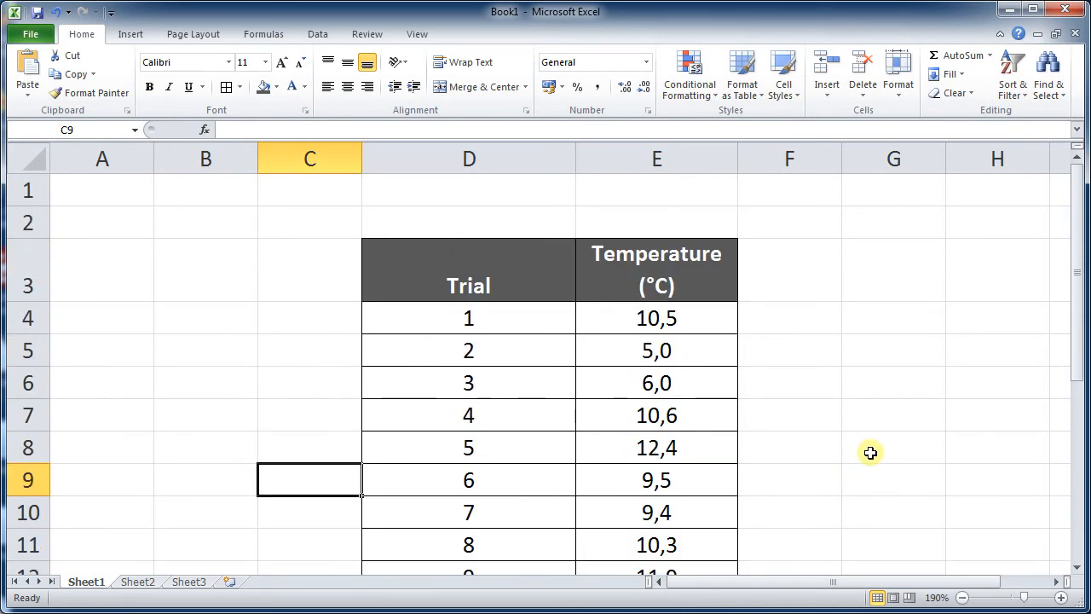
scroll(868, 452, "down", 1)
scroll(868, 452, "up", 1)
scroll(867, 452, "down", 1)
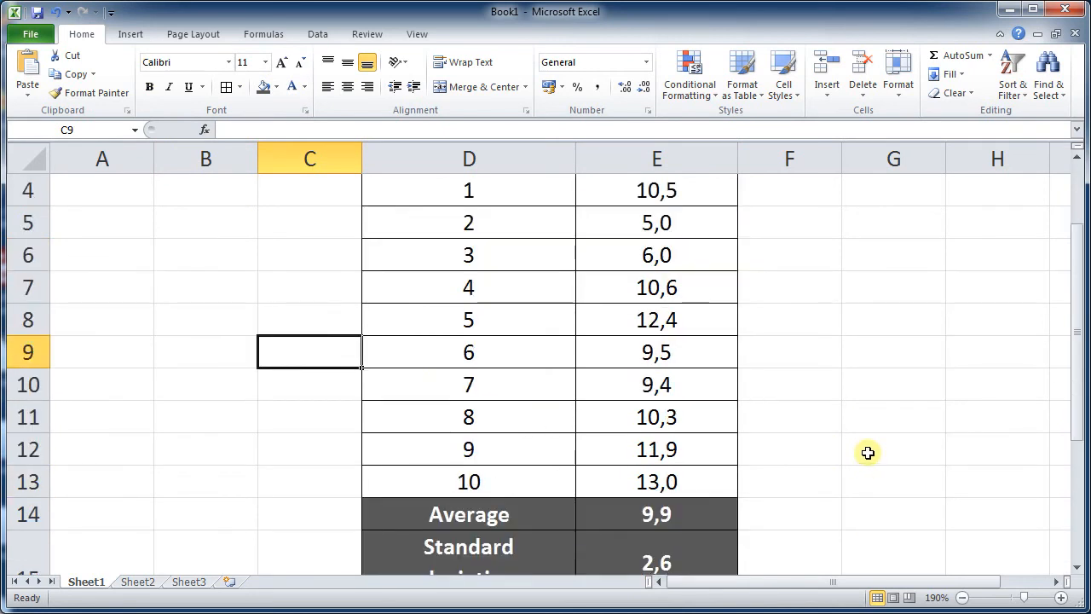
scroll(867, 452, "up", 1)
scroll(867, 452, "down", 2)
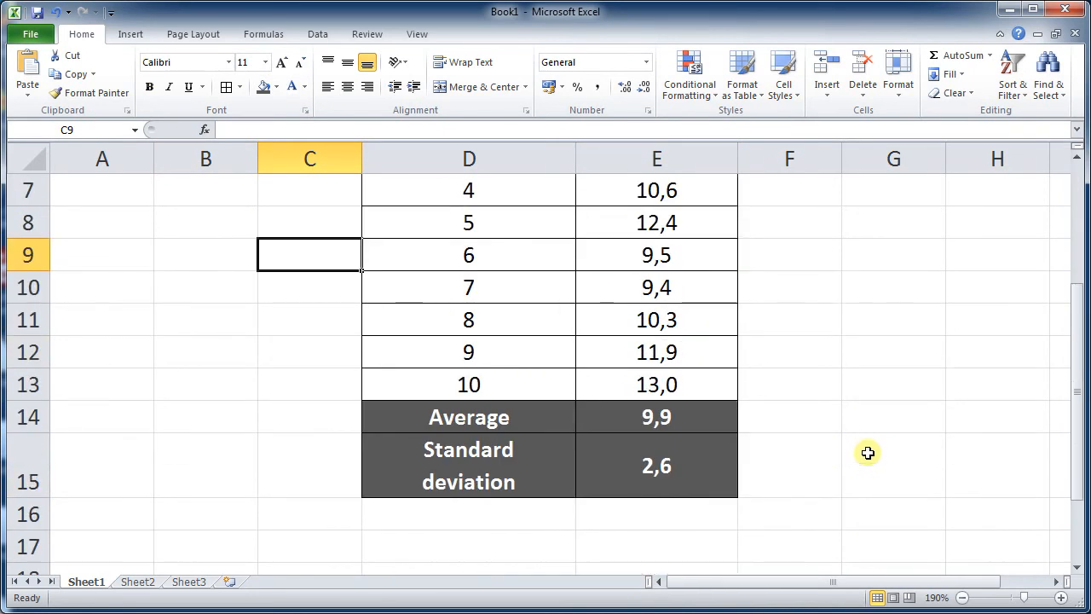
scroll(868, 452, "up", 2)
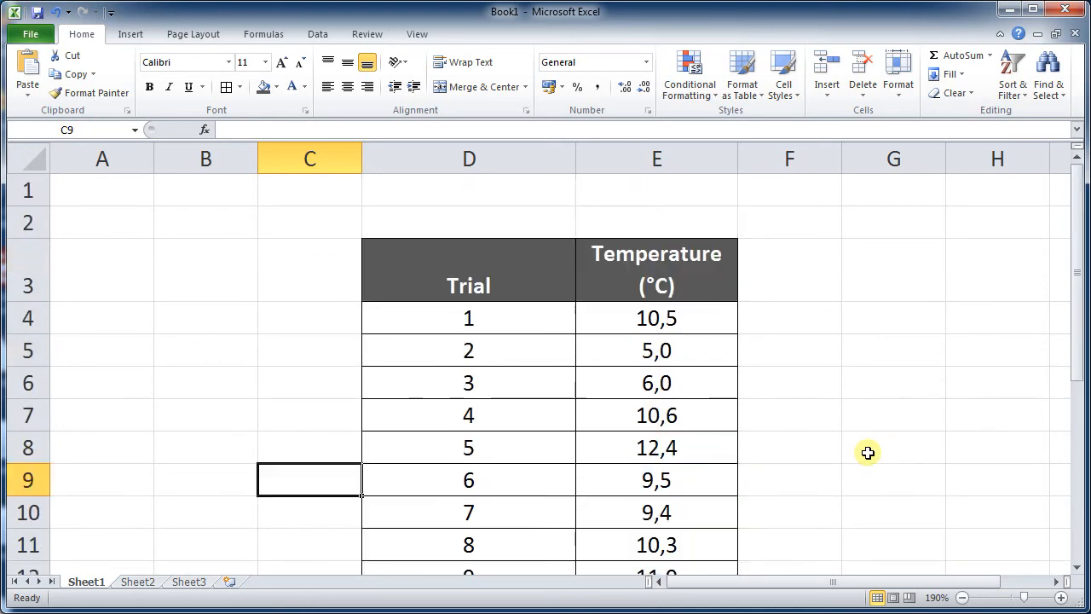
scroll(868, 453, "down", 2)
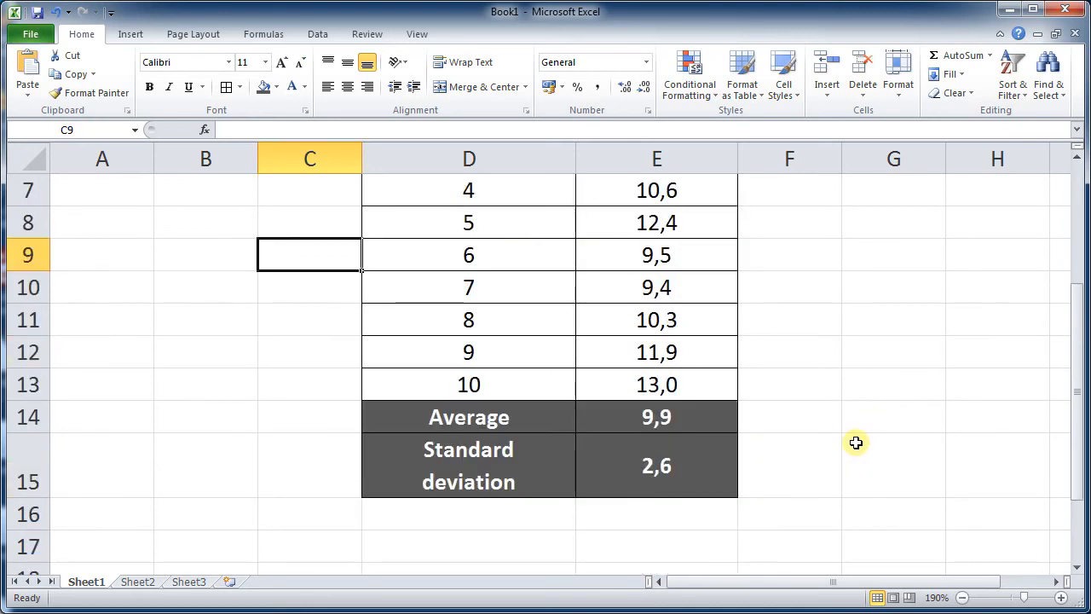
scroll(855, 442, "up", 2)
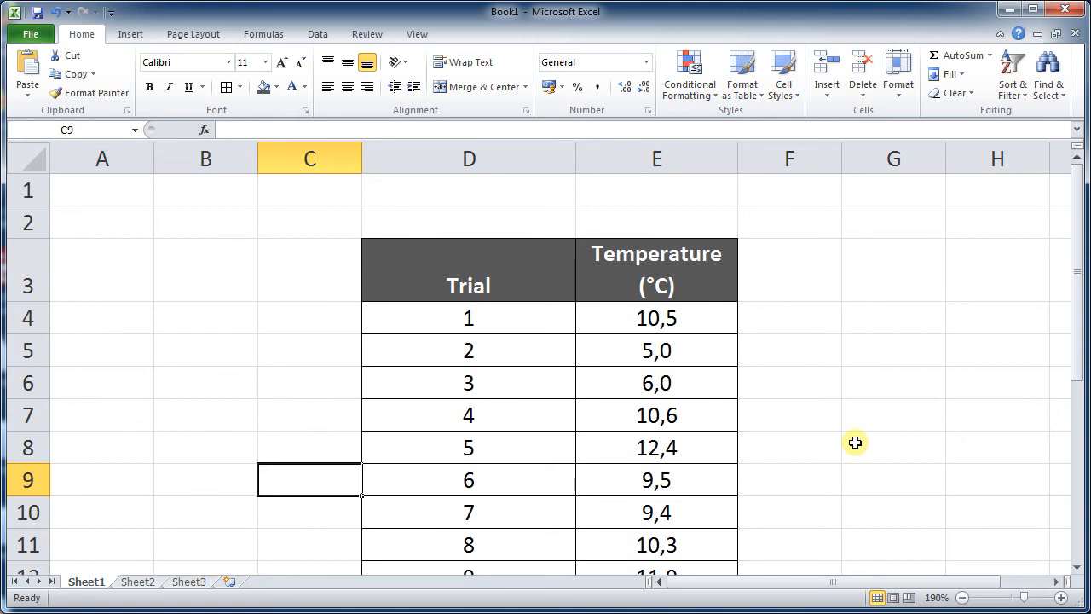
scroll(851, 425, "down", 2)
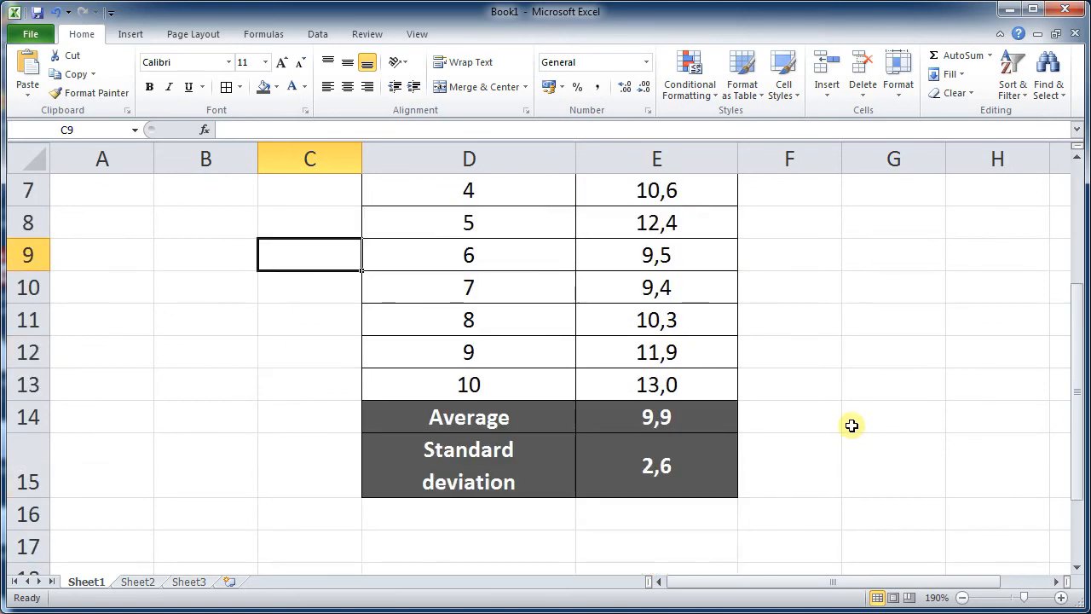
scroll(857, 422, "up", 2)
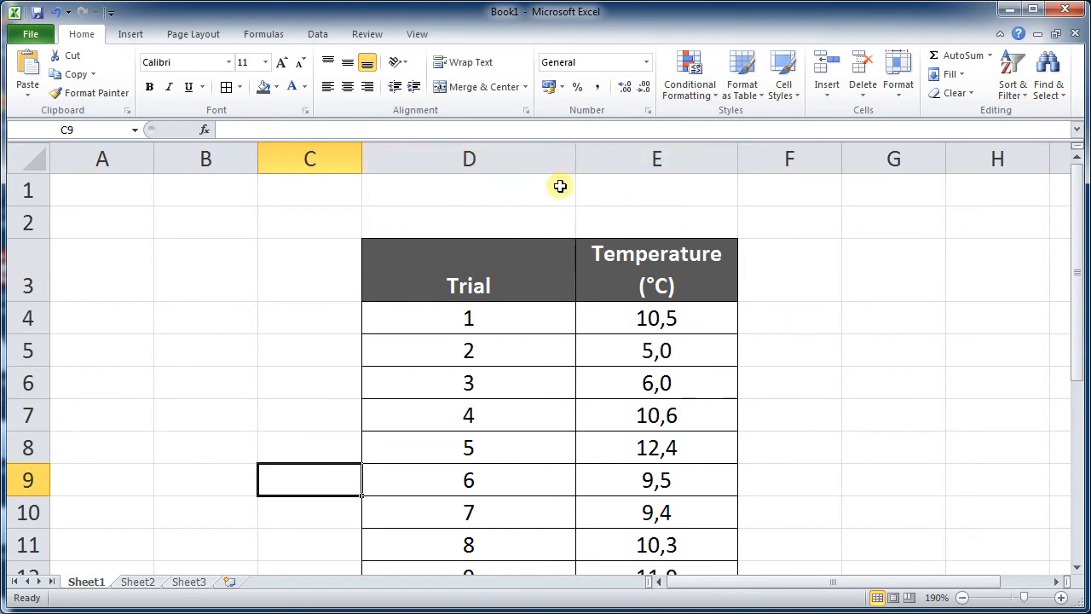
mouse_move(578, 159)
left_mouse_down()
mouse_move(602, 159)
mouse_move(577, 161)
left_mouse_up()
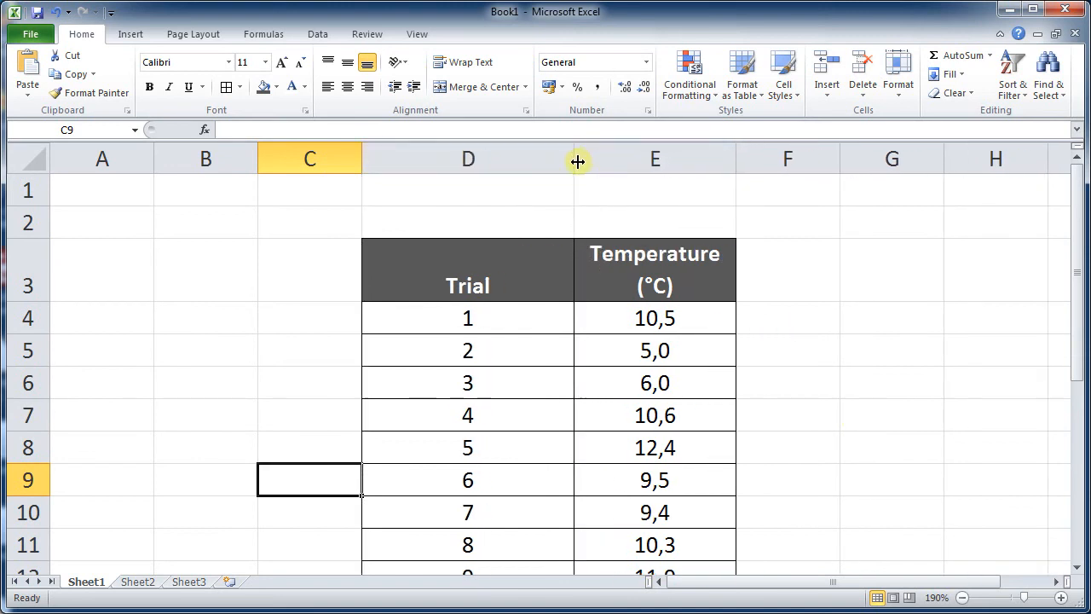
left_click(479, 261)
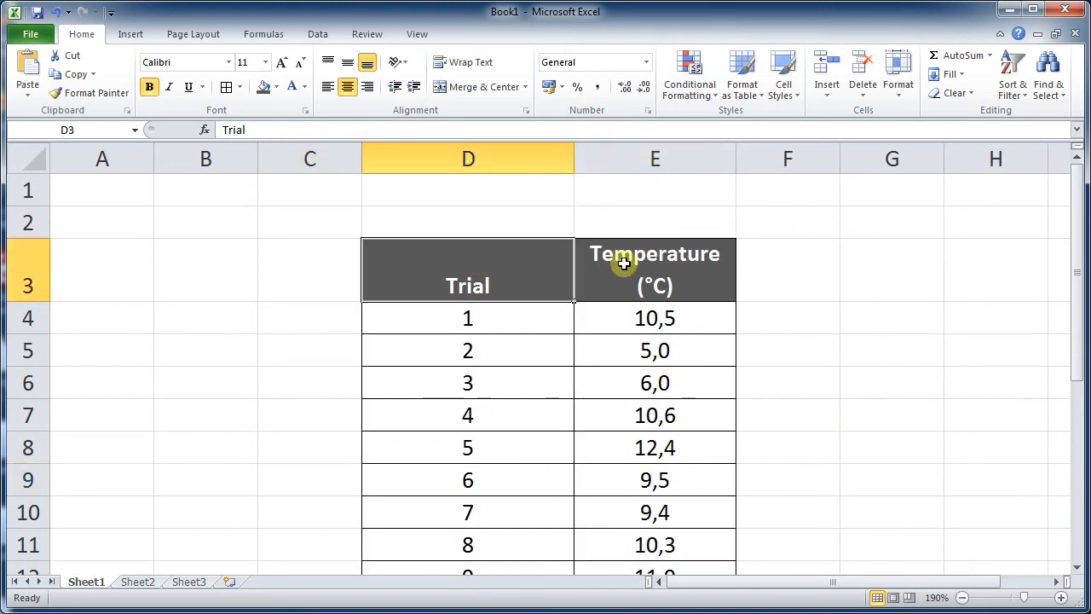
left_click(623, 259)
left_click(810, 244)
left_click(894, 242)
left_click(969, 231)
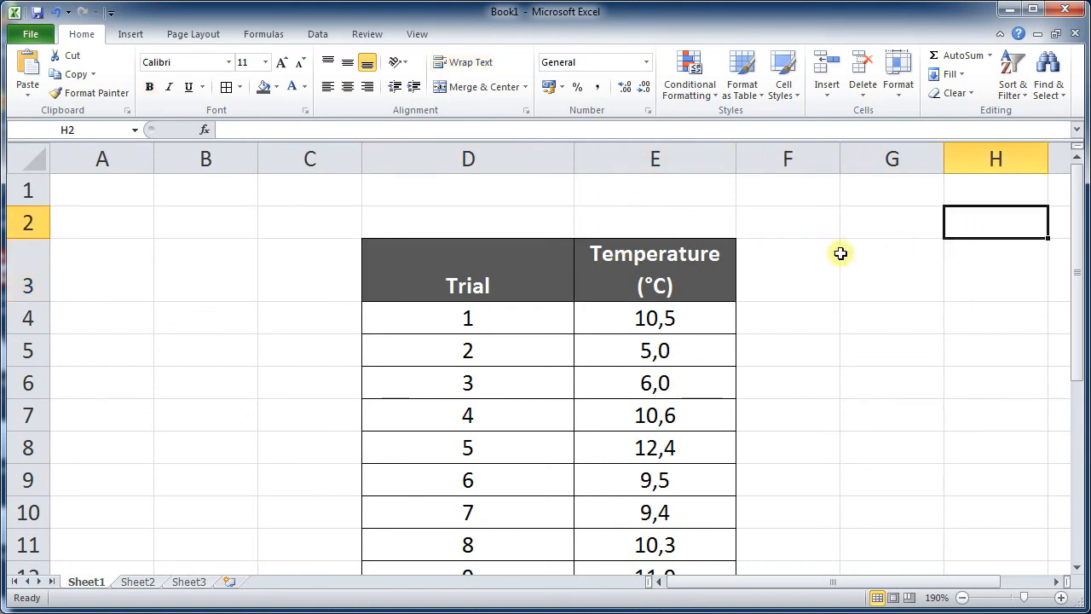
left_click(797, 258)
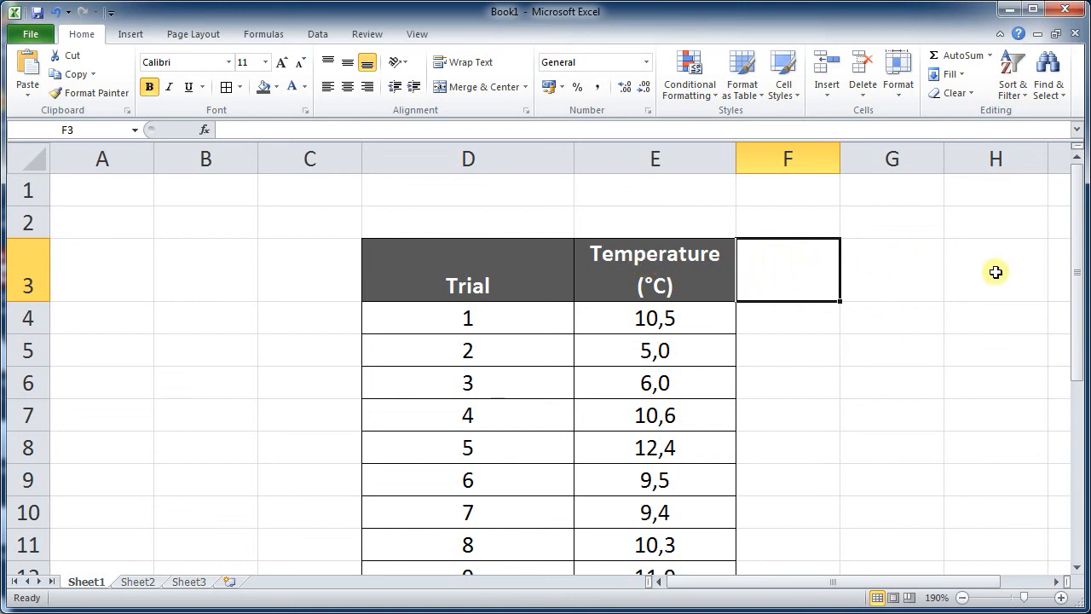
left_click_drag(512, 161, 950, 161)
left_click(892, 222)
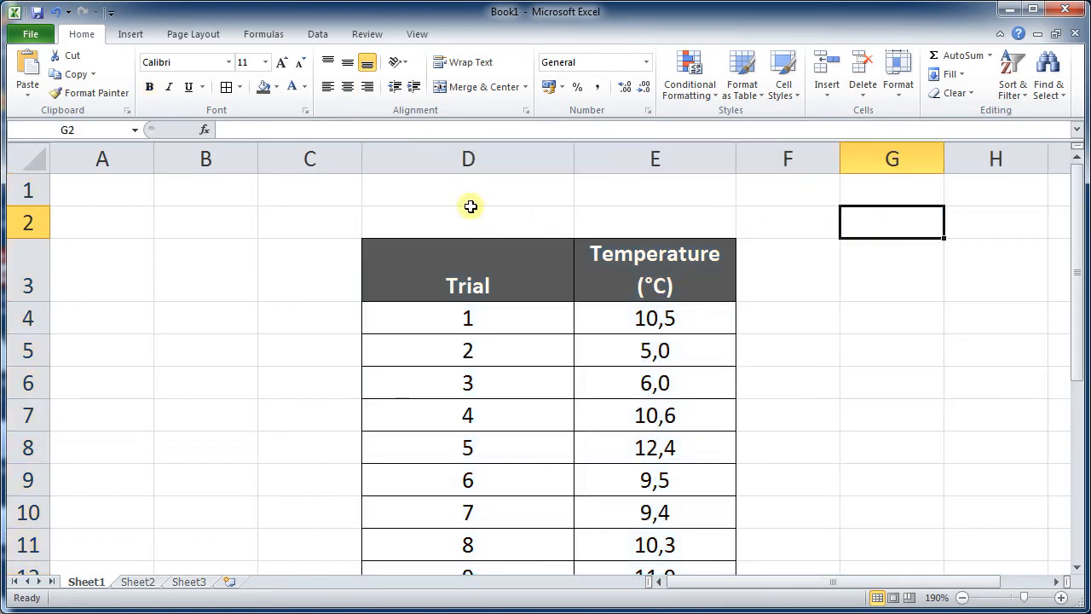
left_click_drag(471, 206, 892, 225)
left_click(893, 256)
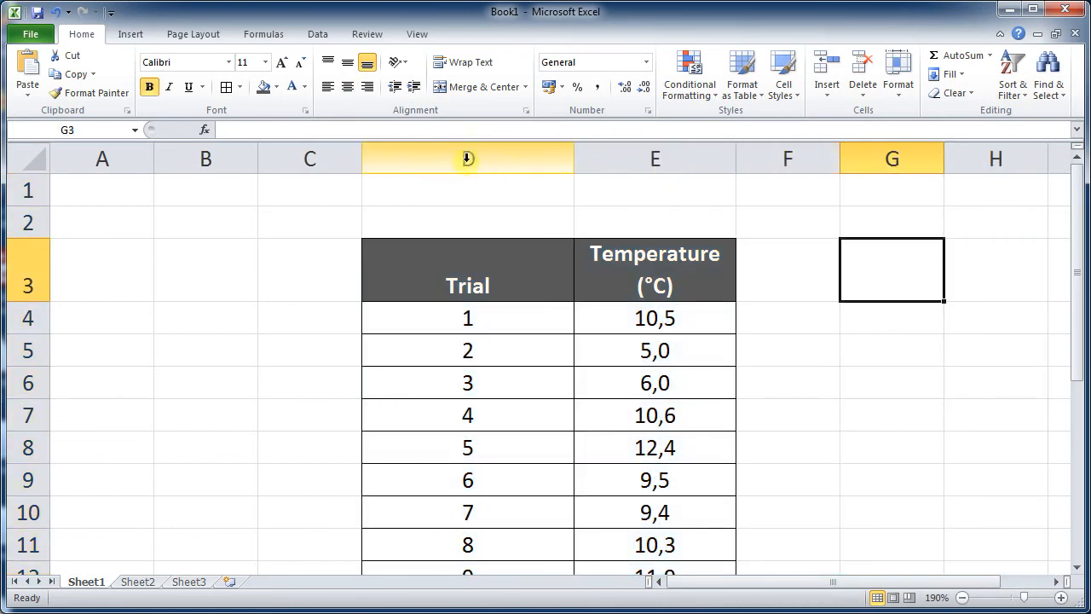
- Narrow columns D and E so the table becomes more compact
left_click_drag(460, 156, 812, 158)
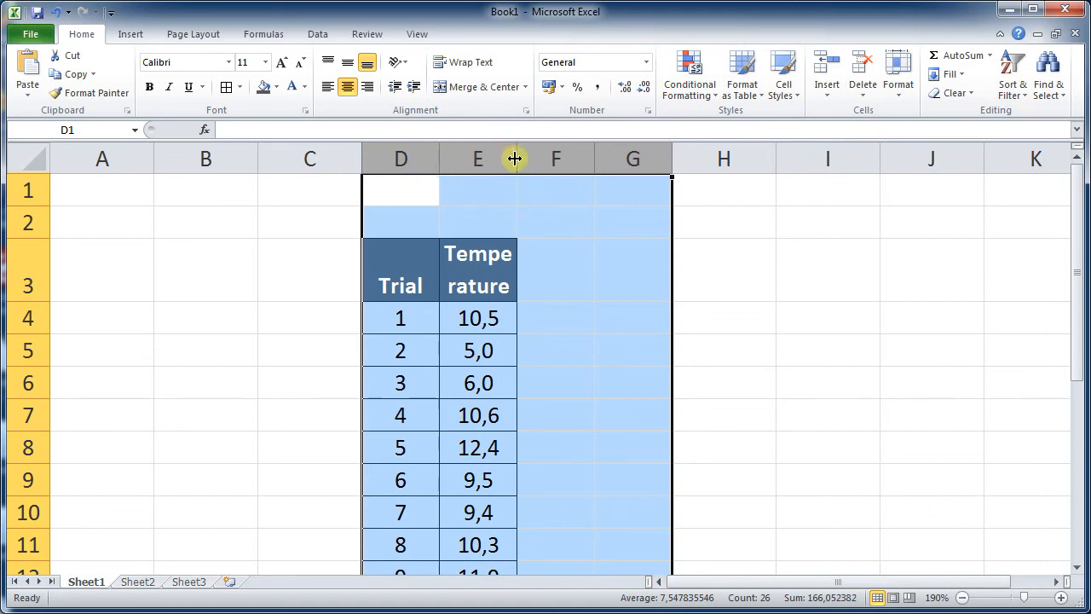
left_click_drag(515, 159, 650, 159)
left_click_drag(537, 166, 460, 170)
left_click_drag(555, 165, 585, 165)
left_click(640, 213)
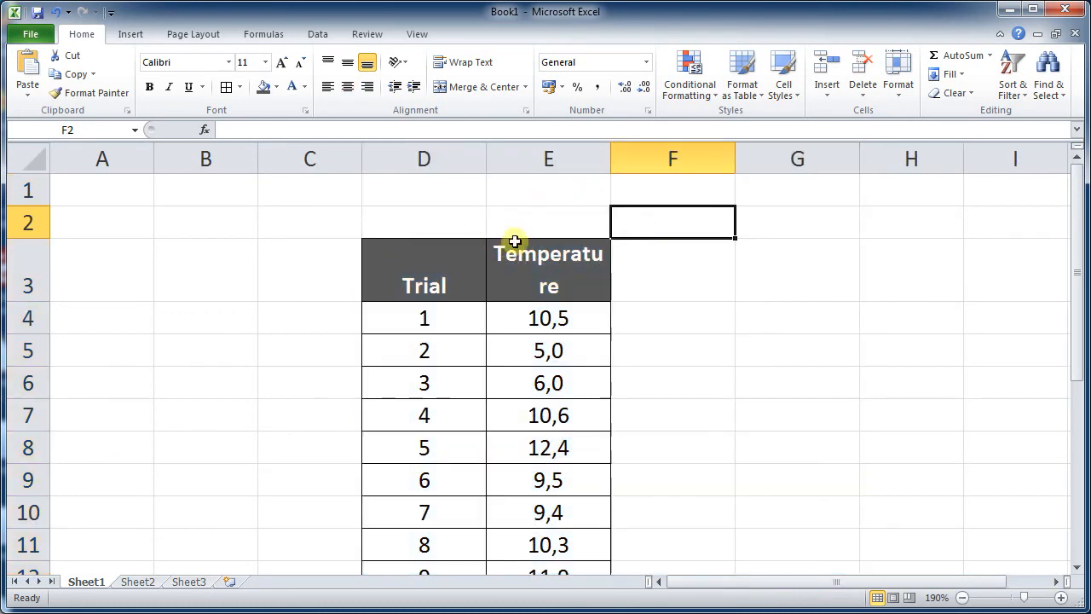
scroll(531, 237, "down", 2)
scroll(532, 237, "up", 2)
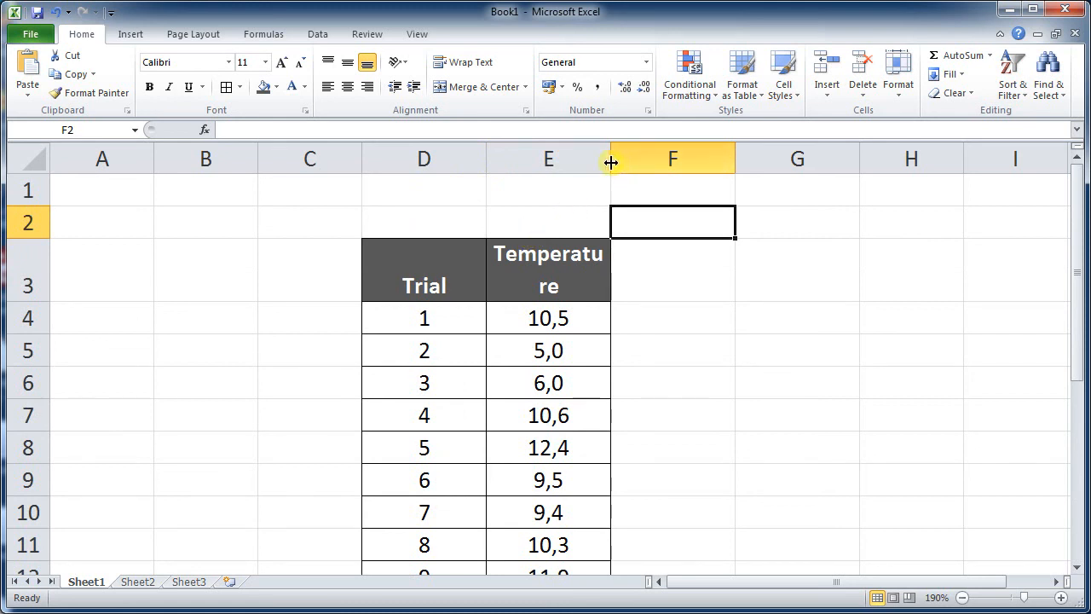
left_click_drag(611, 162, 608, 162)
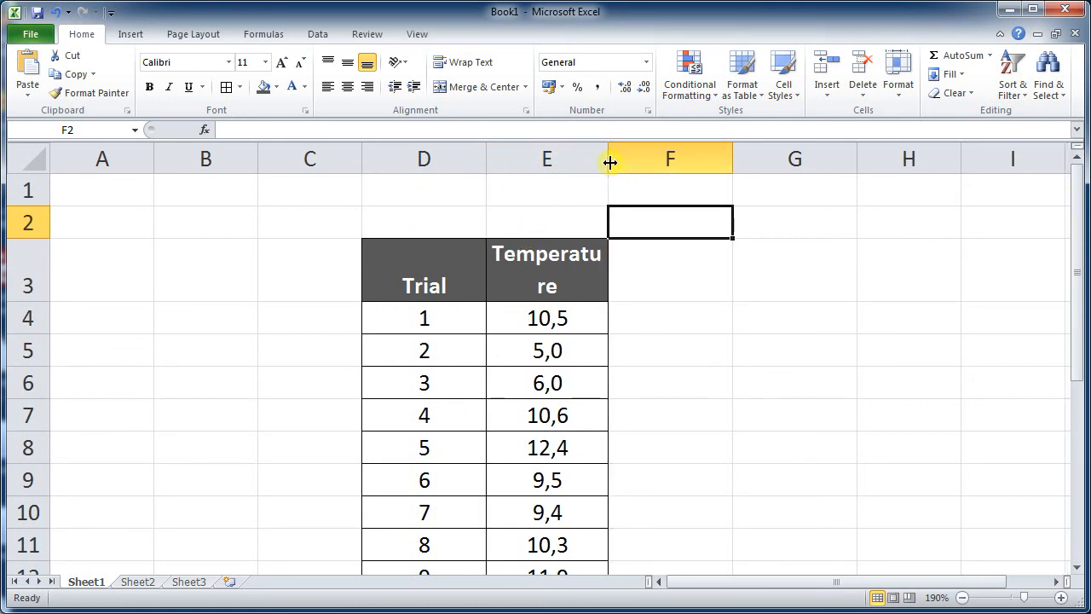
scroll(610, 162, "down", 2)
scroll(609, 161, "up", 2)
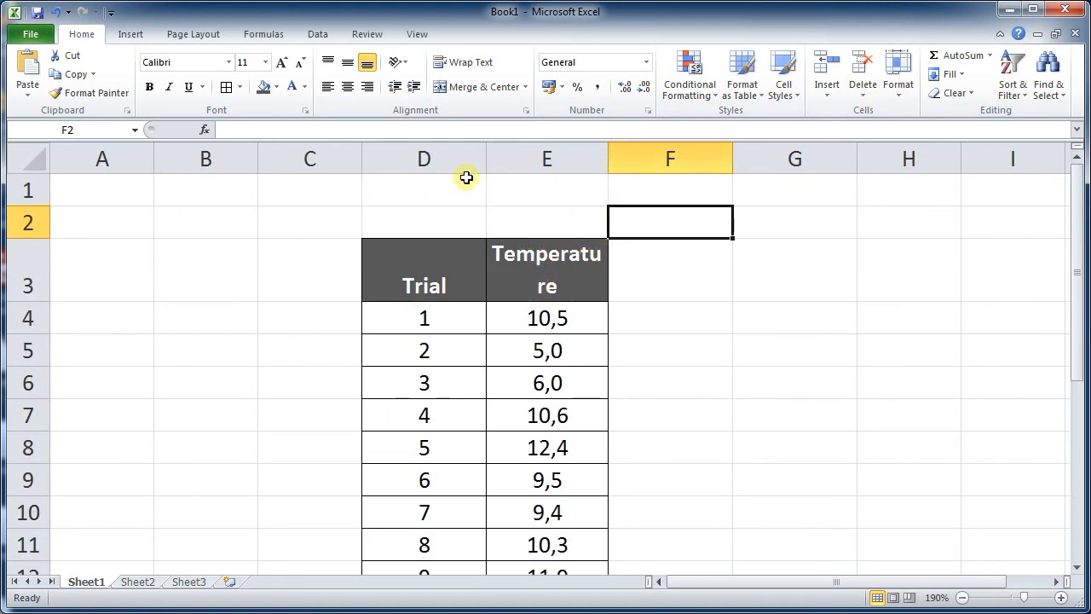
left_click_drag(485, 162, 468, 162)
scroll(438, 214, "down", 2)
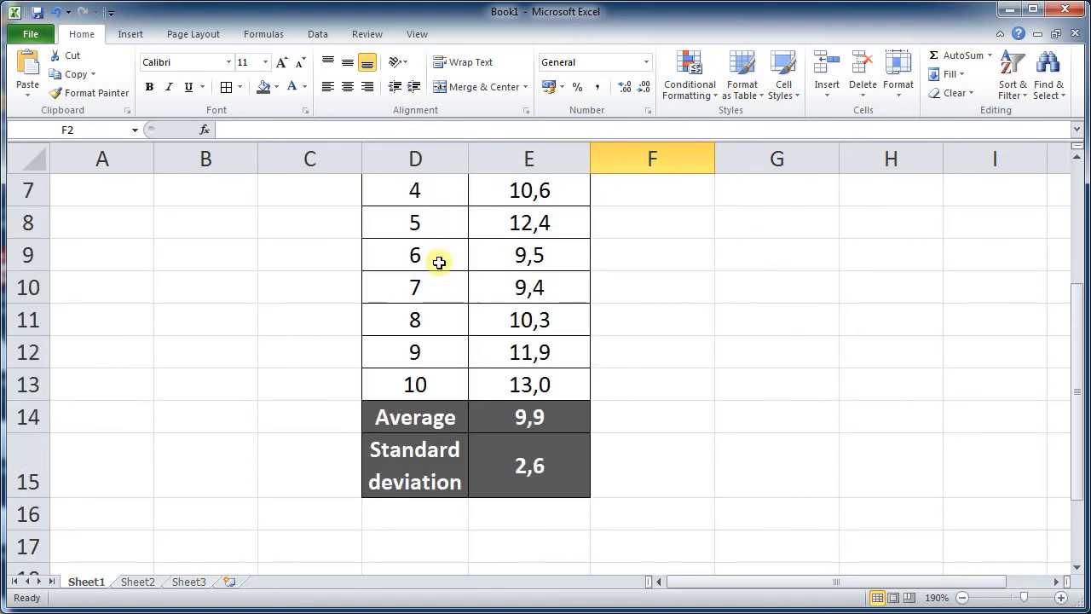
scroll(439, 263, "up", 2)
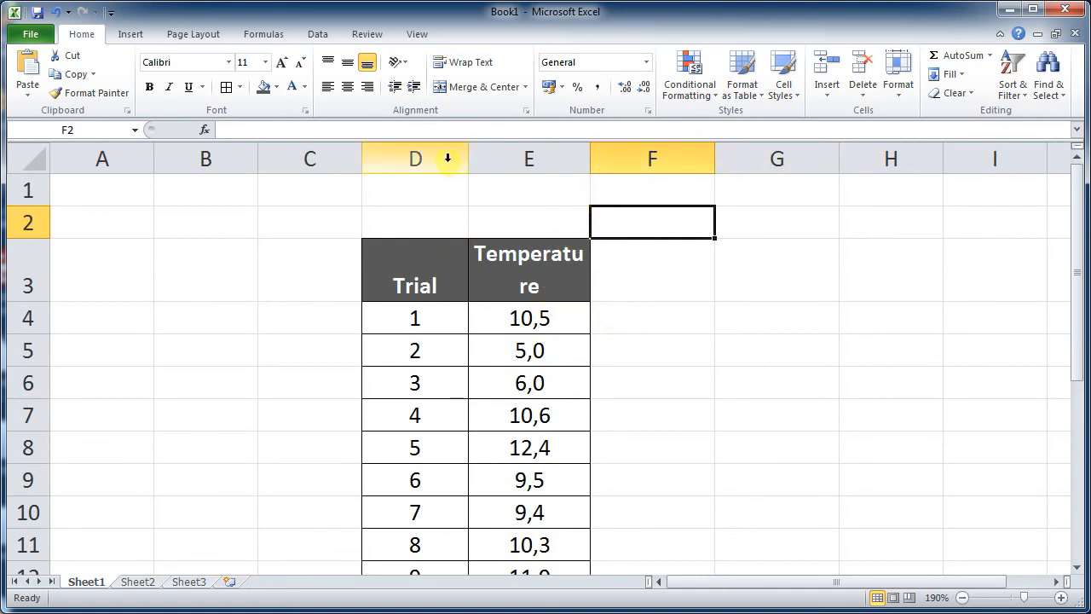
- Turn off text wrapping for the Temperature header in E3 and autofit column E to the header
left_click_drag(469, 156, 597, 167)
left_click(628, 195)
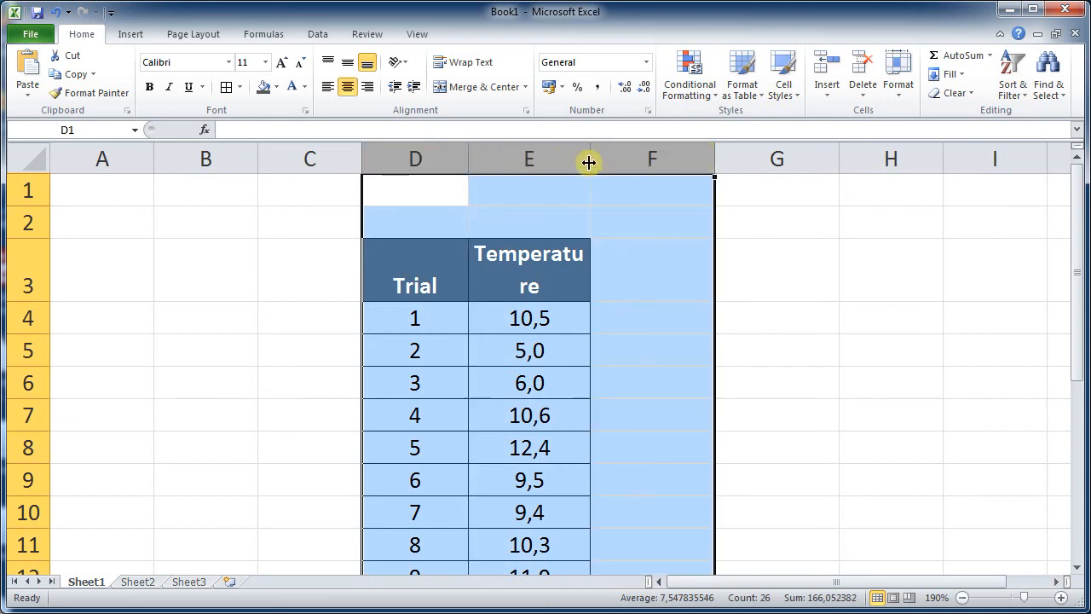
left_click(638, 232)
left_click(540, 256)
right_click(542, 261)
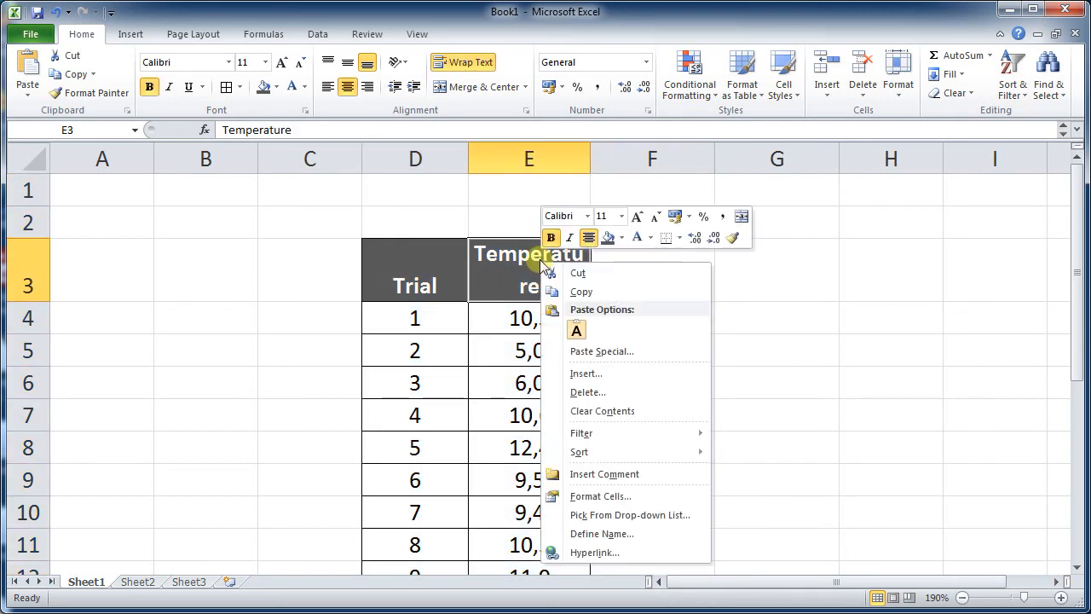
left_click(602, 496)
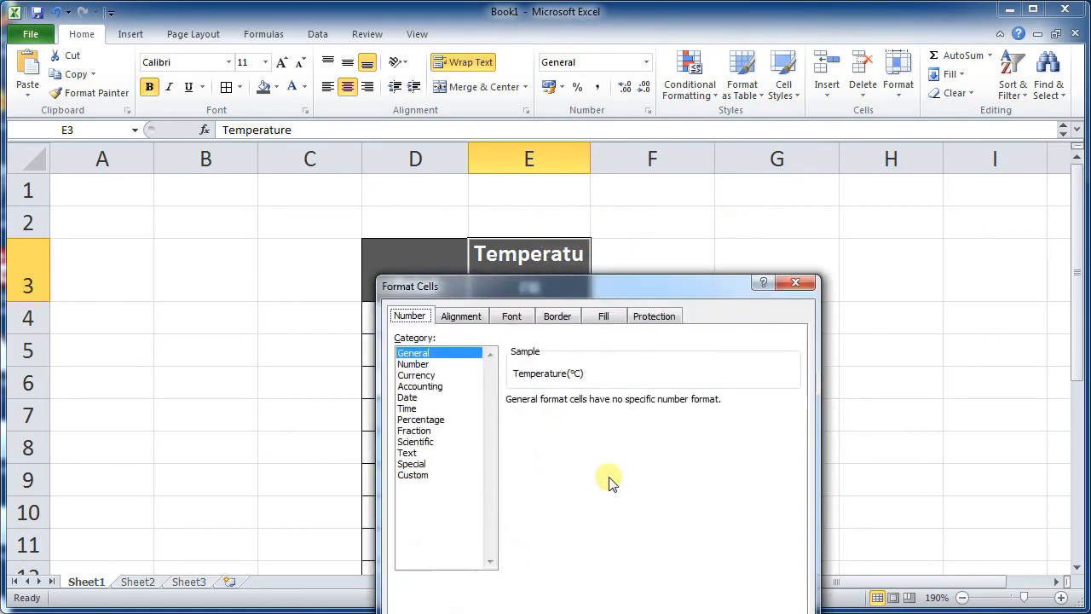
left_click(461, 317)
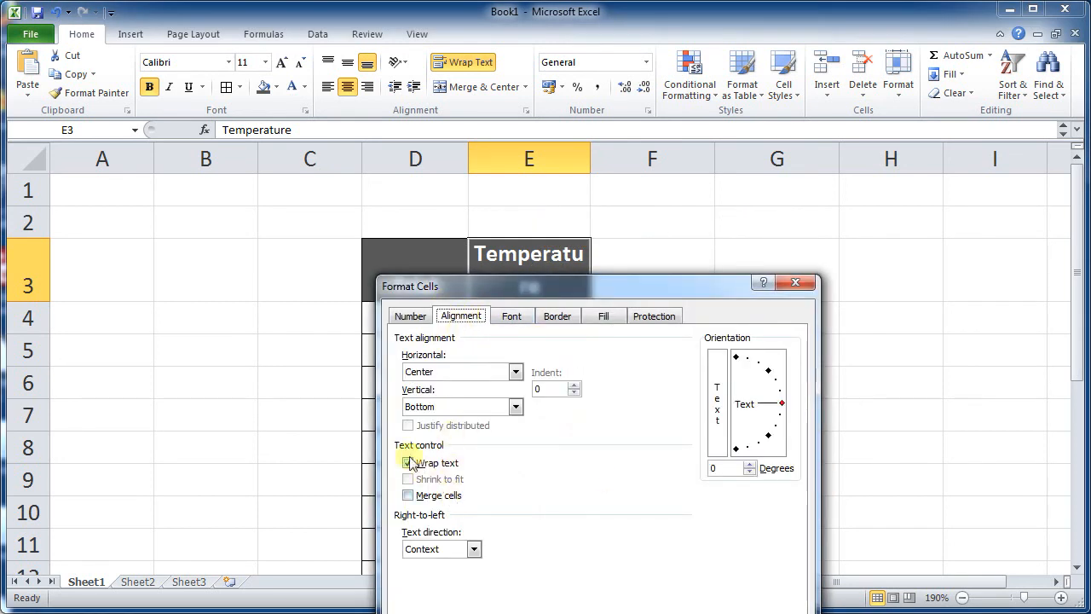
left_click_drag(529, 290, 652, 178)
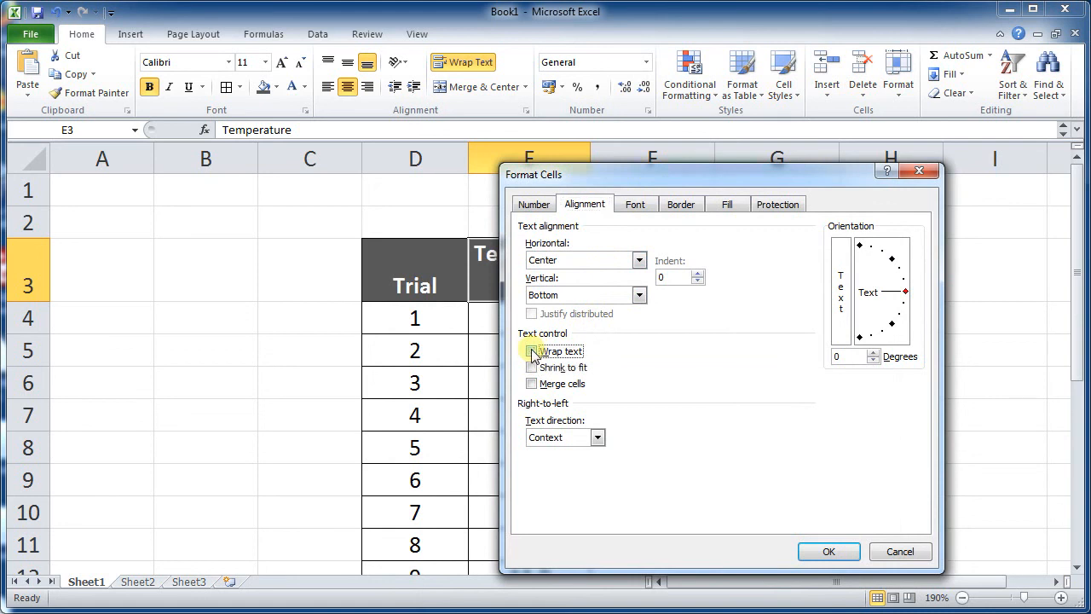
left_click(831, 552)
left_click(724, 318)
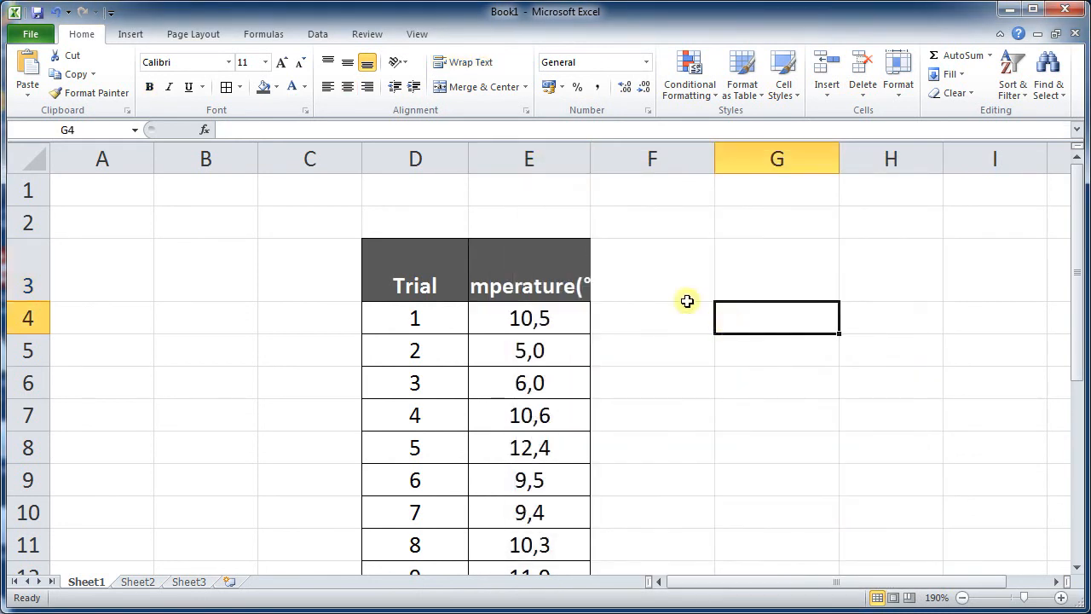
double_click(594, 164)
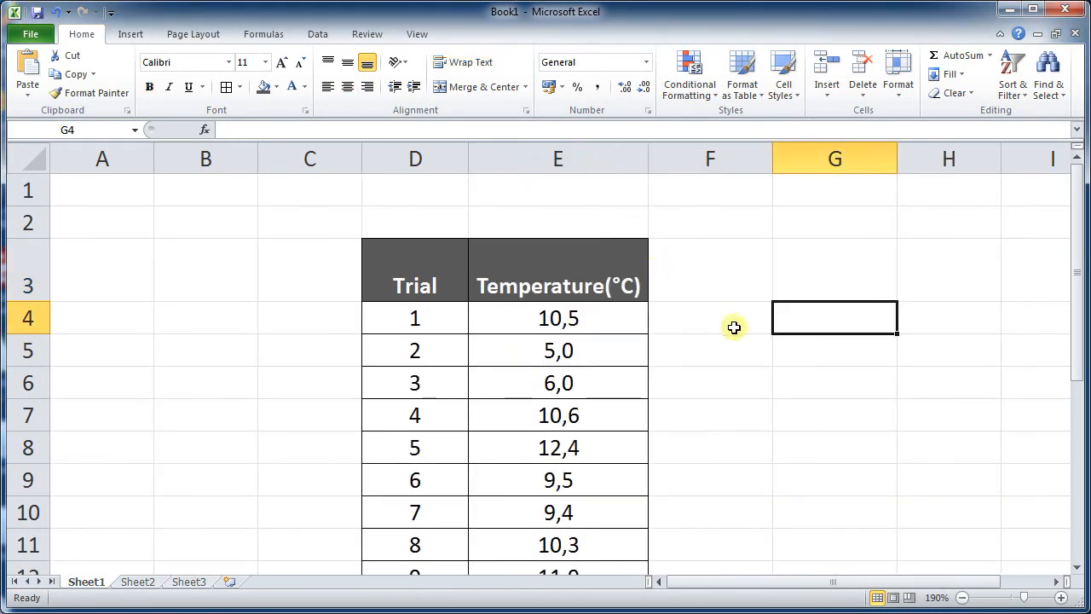
- Insert a line break before (°C) in the E3 header and autofit column E
left_click(623, 285)
left_click(316, 129)
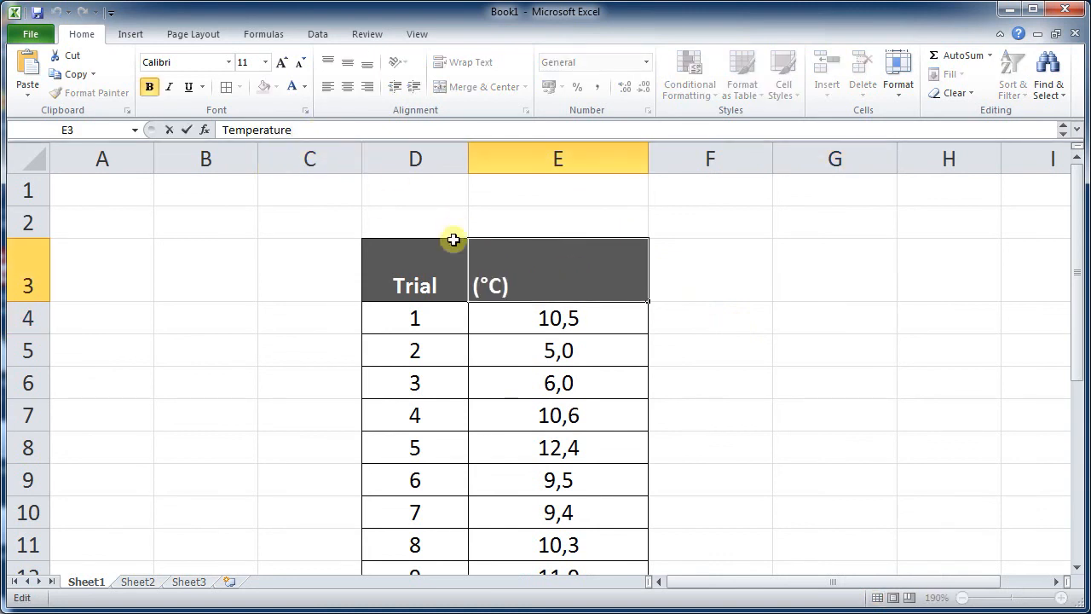
left_click(803, 345)
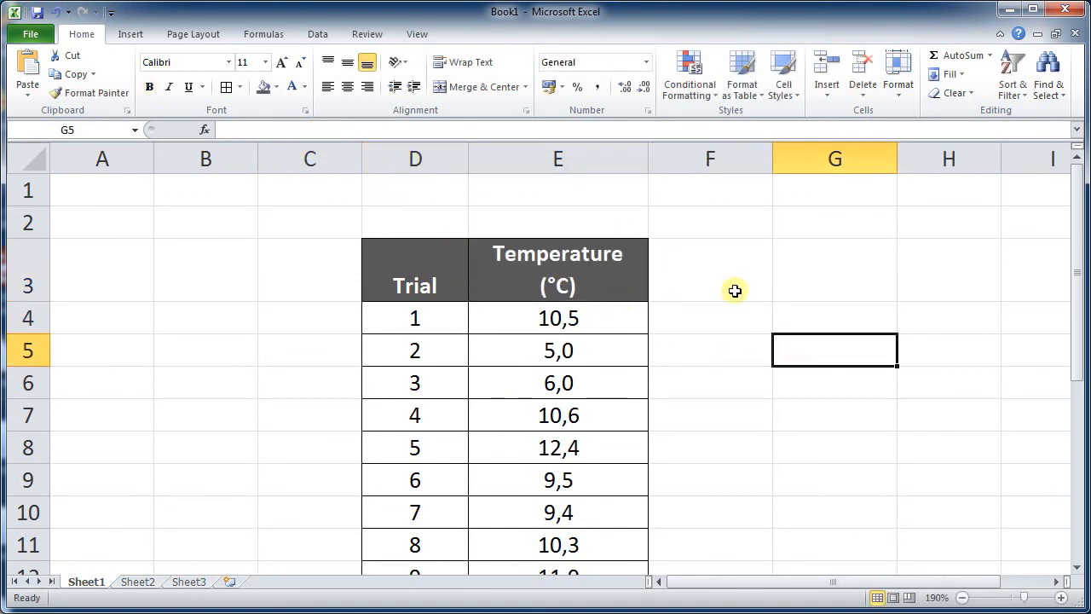
double_click(649, 168)
left_click(636, 252)
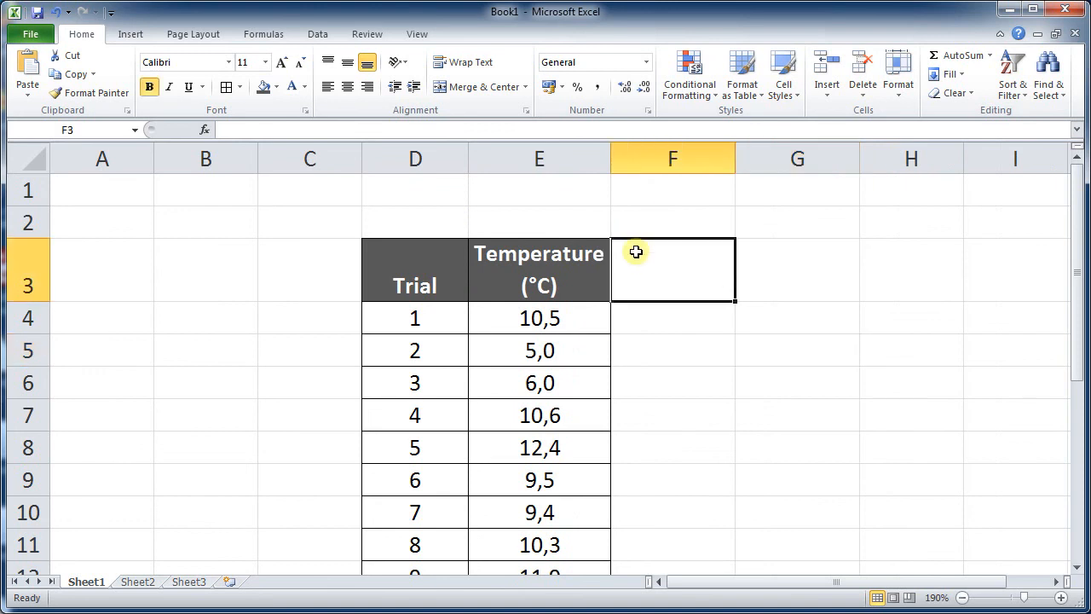
- Turn off text wrapping for the E3 header again and autofit column E
scroll(614, 254, "down", 1)
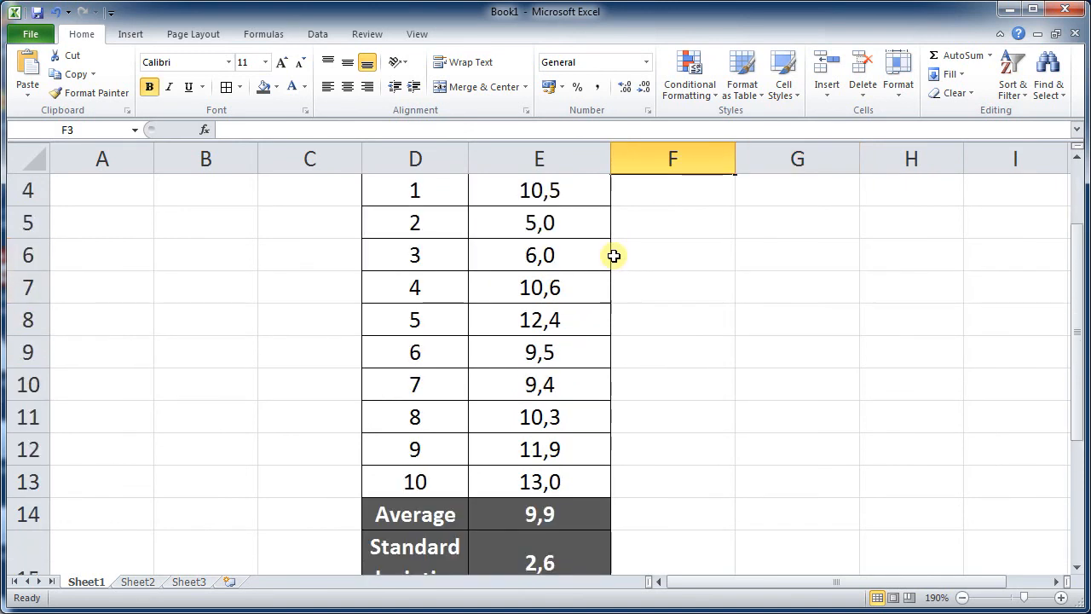
scroll(613, 256, "down", 1)
scroll(613, 256, "up", 2)
left_click(574, 268)
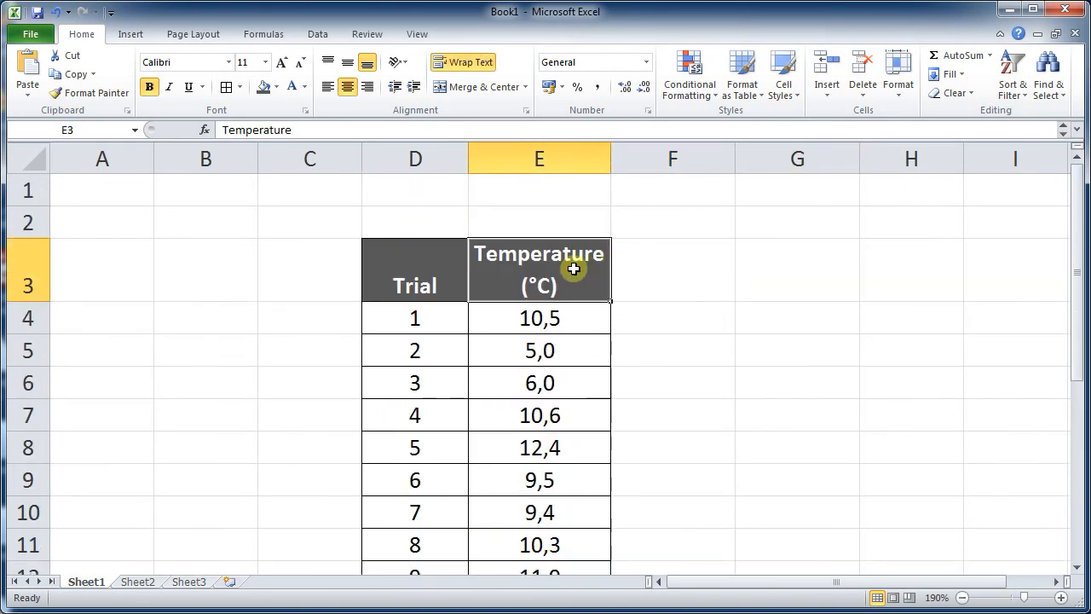
right_click(576, 274)
left_click(620, 503)
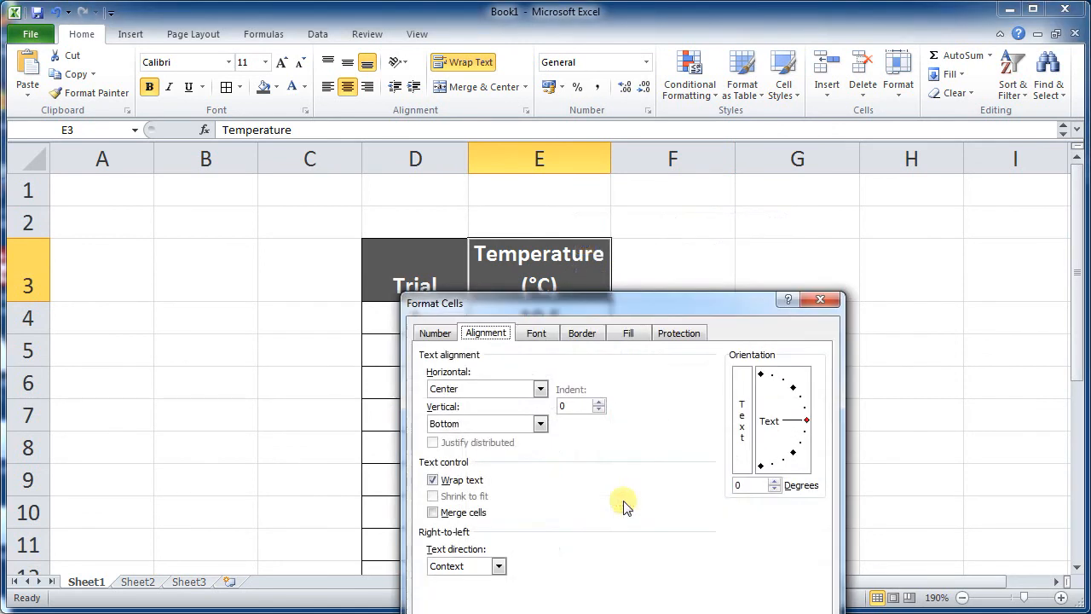
left_click_drag(563, 306, 583, 227)
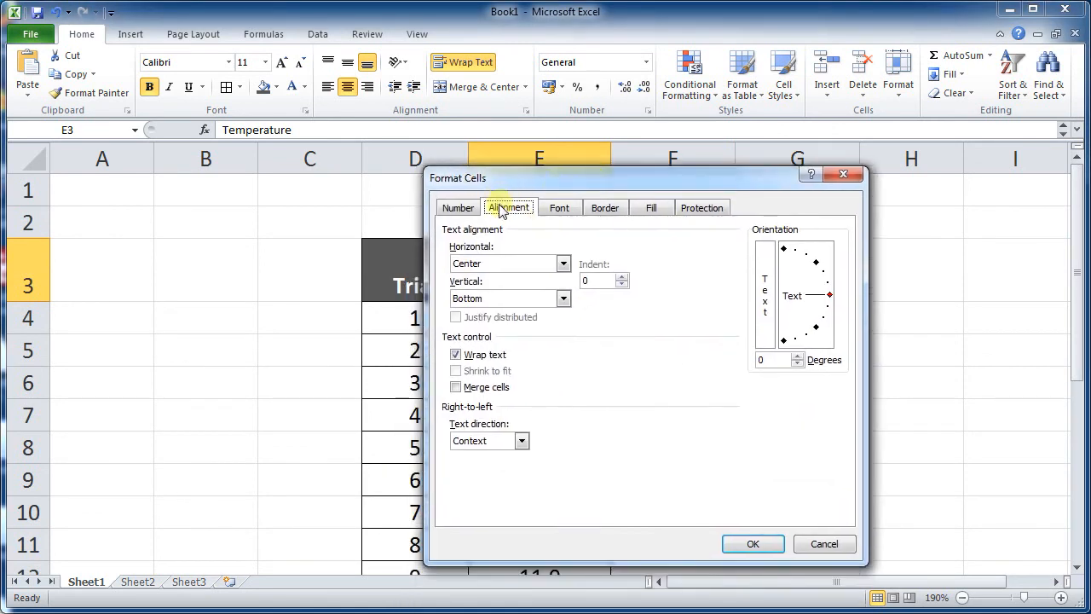
left_click(457, 356)
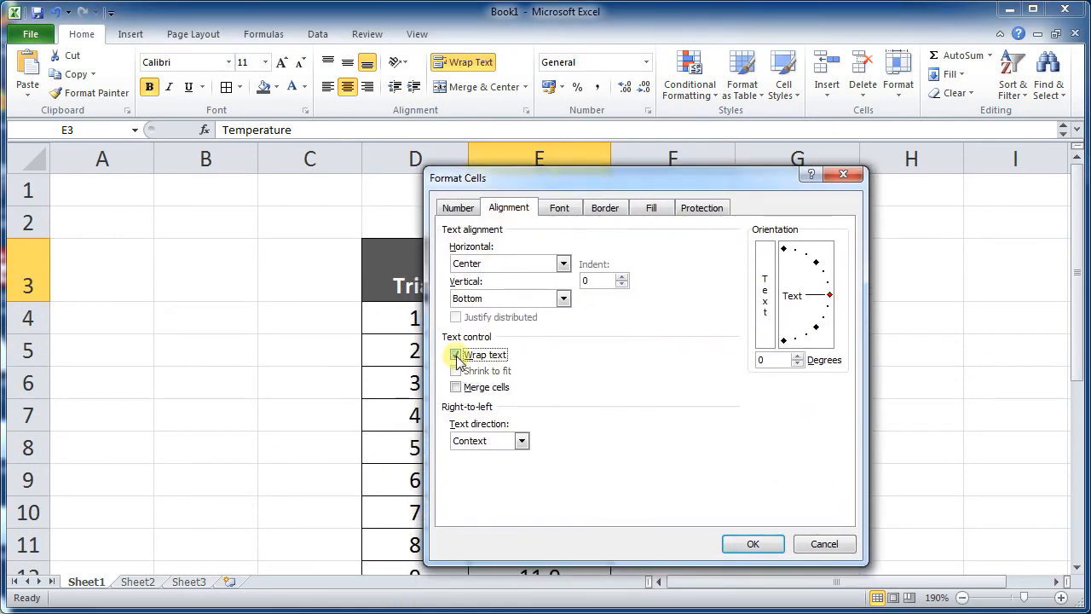
left_click(750, 543)
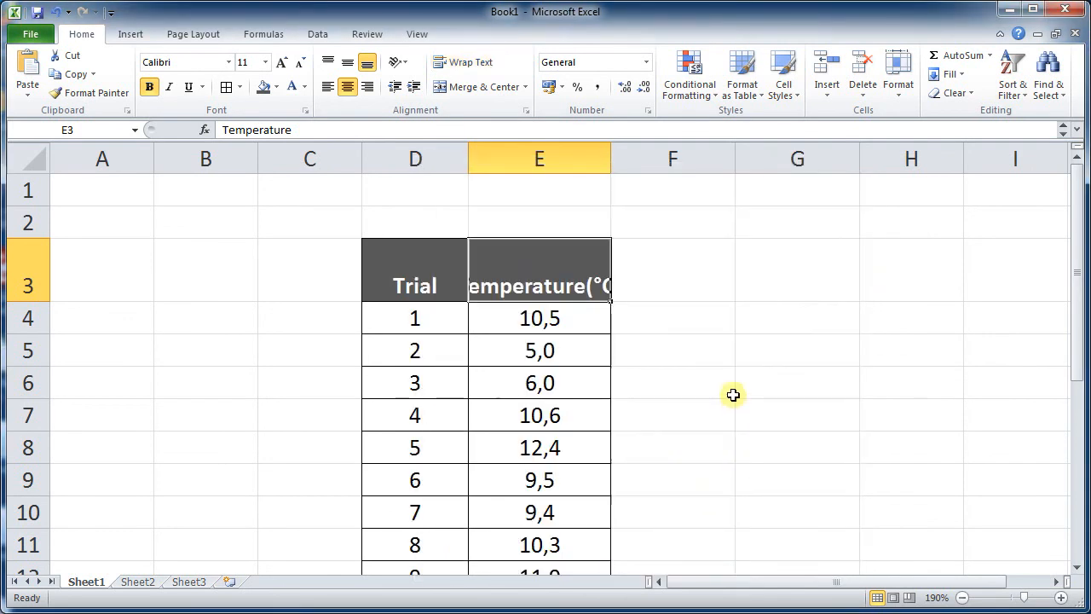
double_click(611, 157)
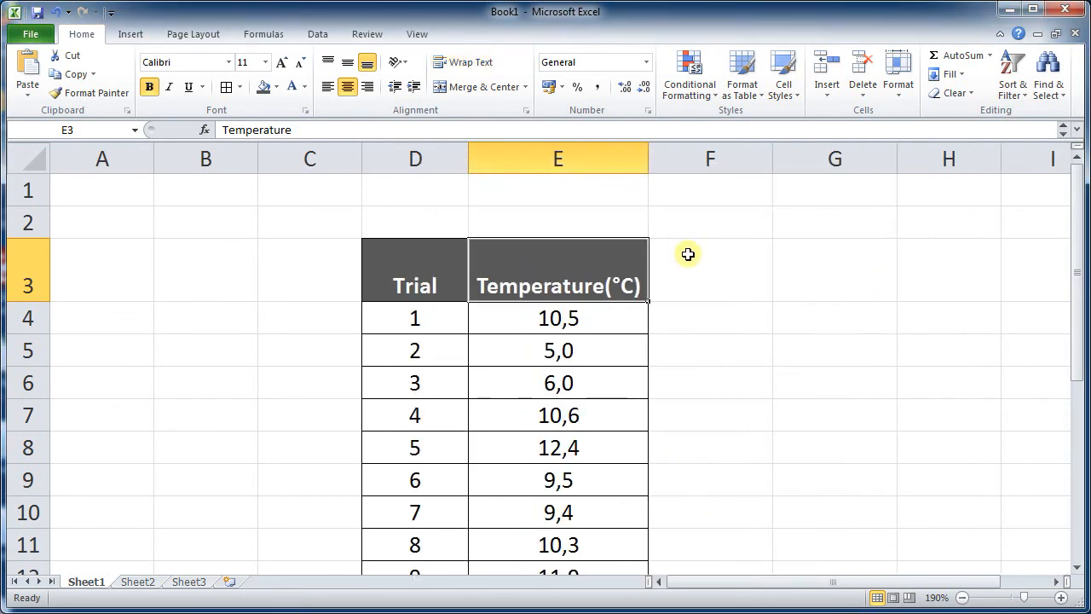
- Re-enter the E3 header cell so it wraps onto two lines again
left_click(689, 254)
left_click(670, 329)
double_click(612, 292)
left_click(687, 349)
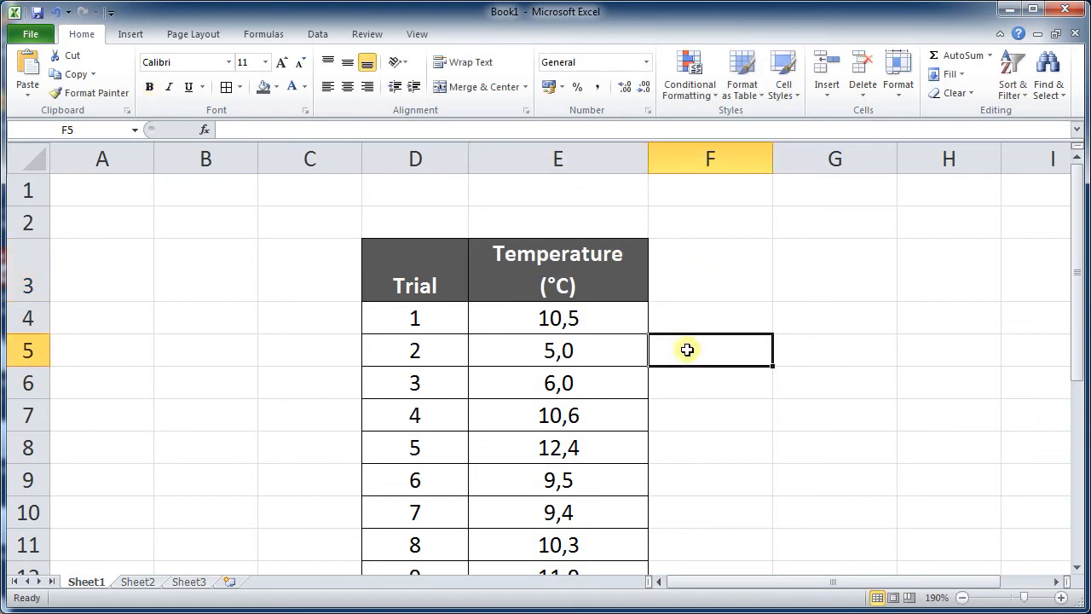
scroll(638, 277, "down", 1)
scroll(635, 285, "up", 1)
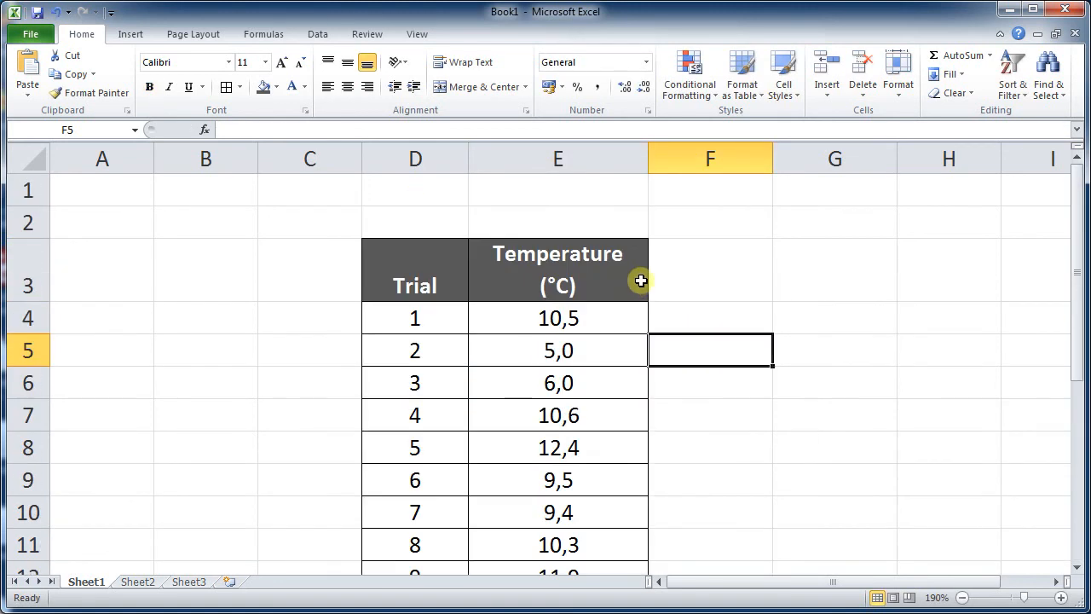
- Narrow column E to fit the two-line Temperature (°C) header
left_click_drag(649, 164, 625, 161)
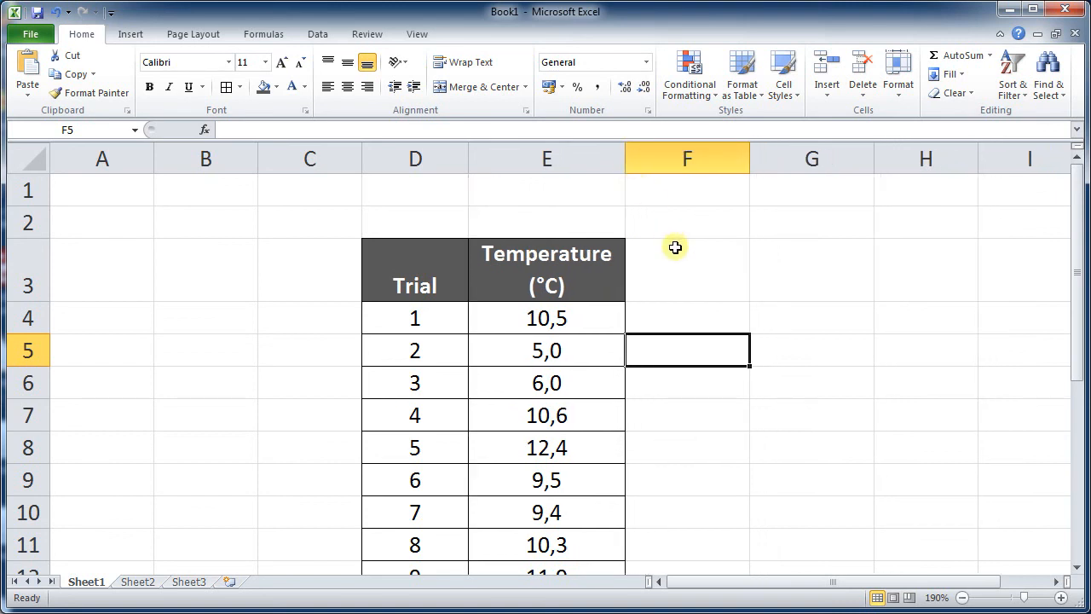
left_click(675, 247)
scroll(675, 248, "down", 3)
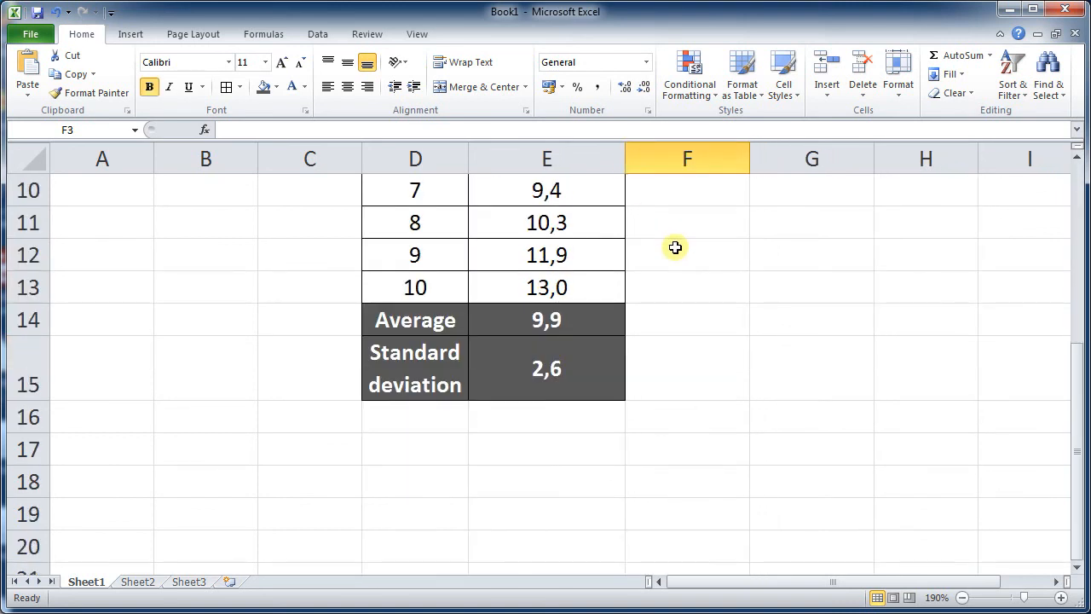
scroll(653, 323, "up", 3)
scroll(652, 323, "down", 1)
scroll(653, 324, "up", 1)
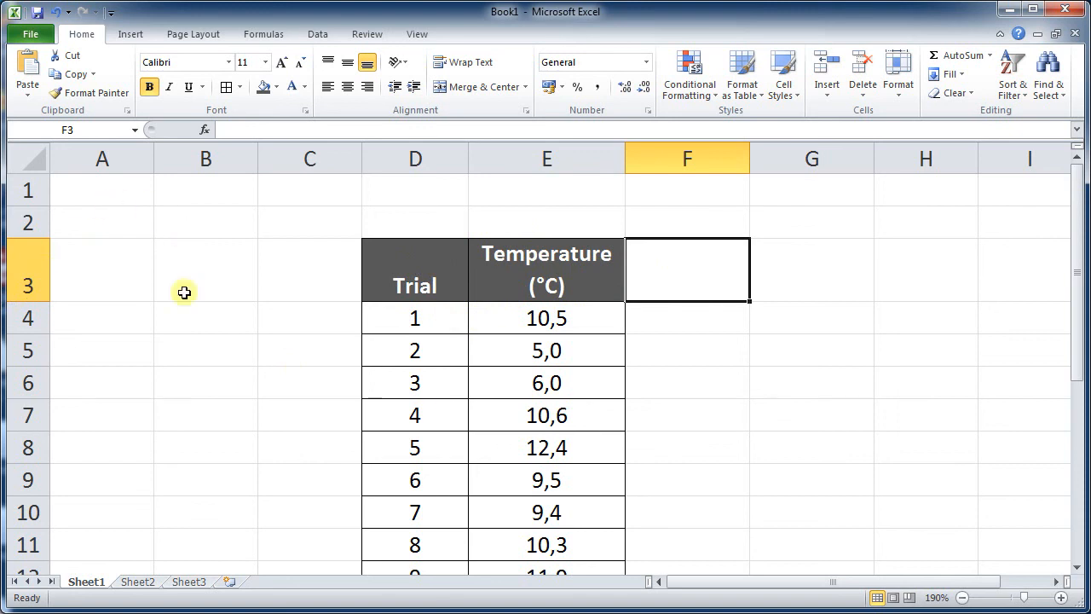
- Adjust row 4's height and autofit it back to its original size
left_click_drag(42, 334, 44, 319)
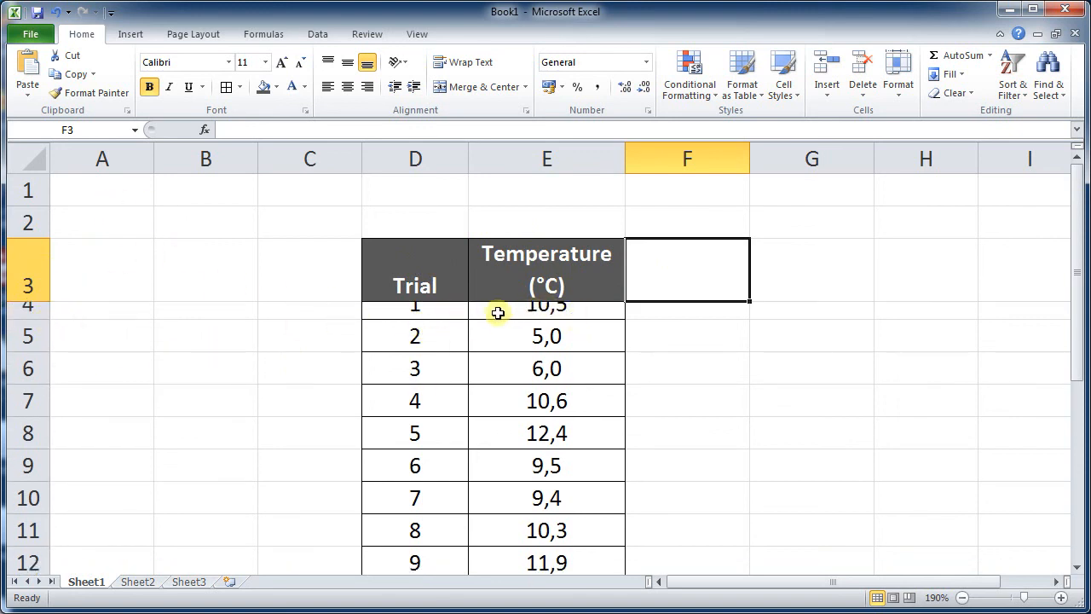
double_click(39, 319)
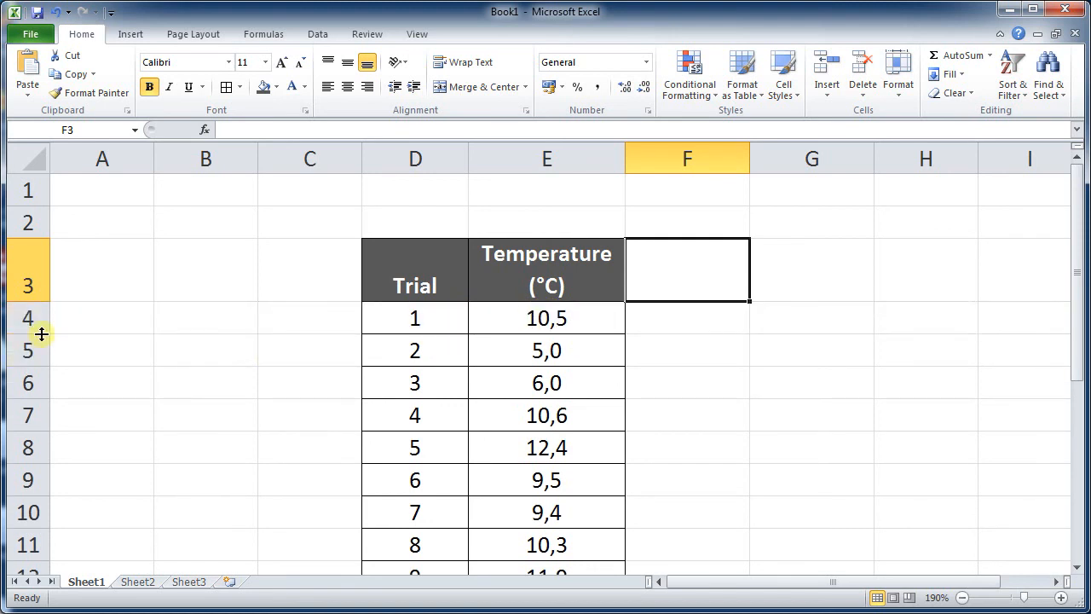
scroll(504, 351, "down", 4)
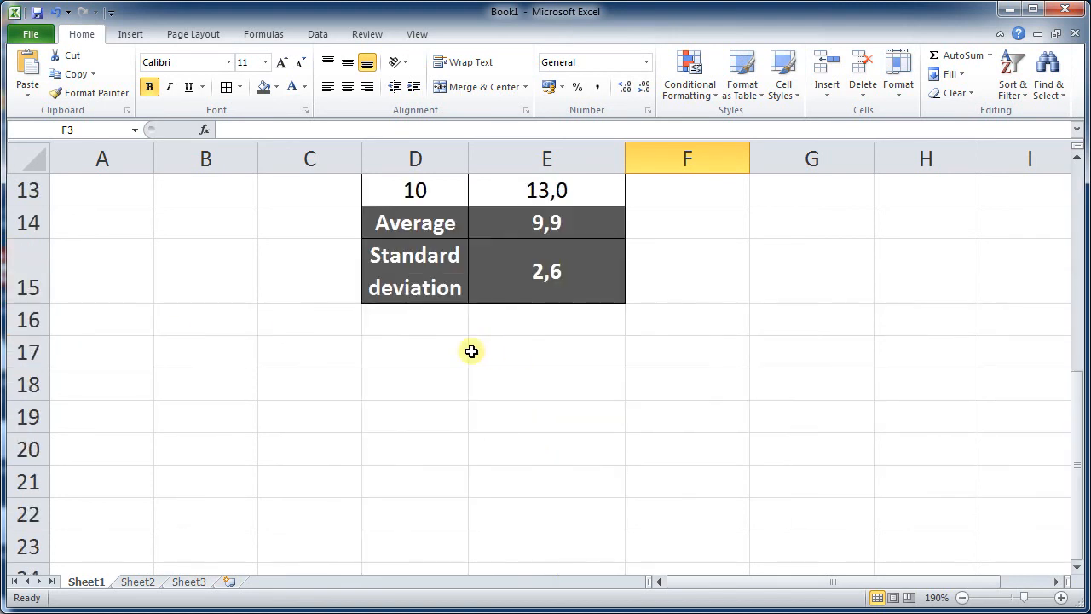
scroll(486, 349, "up", 3)
scroll(491, 253, "down", 1)
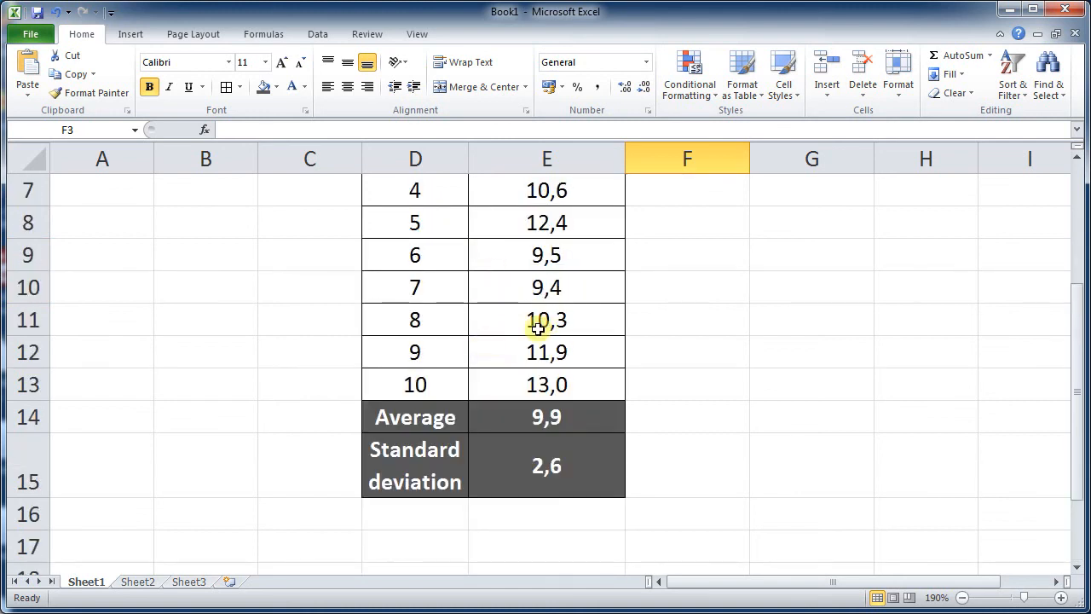
scroll(536, 322, "up", 2)
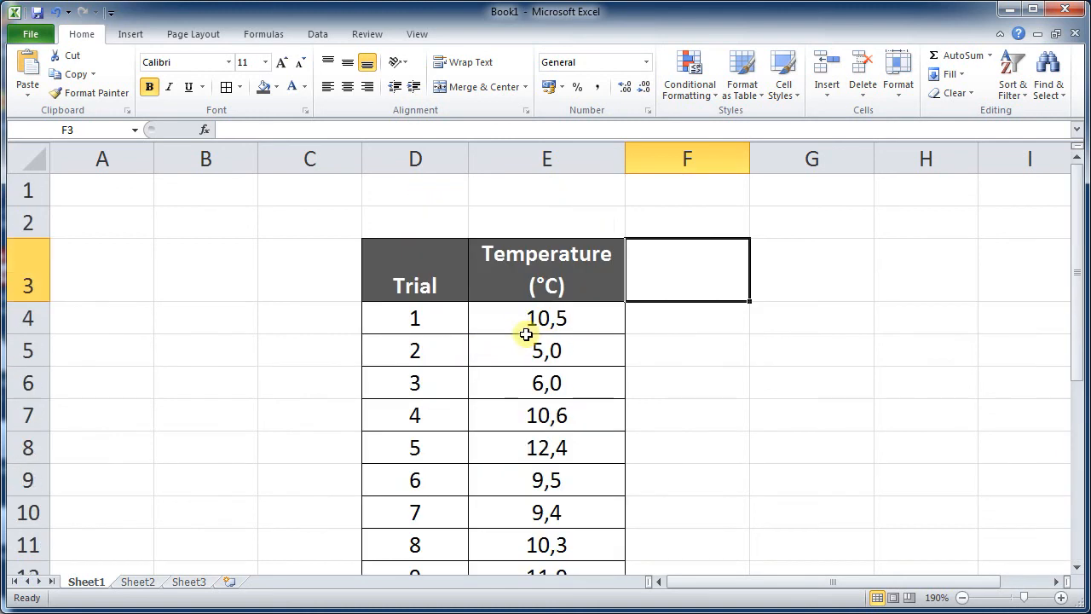
- Center the Trial header in D3 vertically
left_click(421, 270)
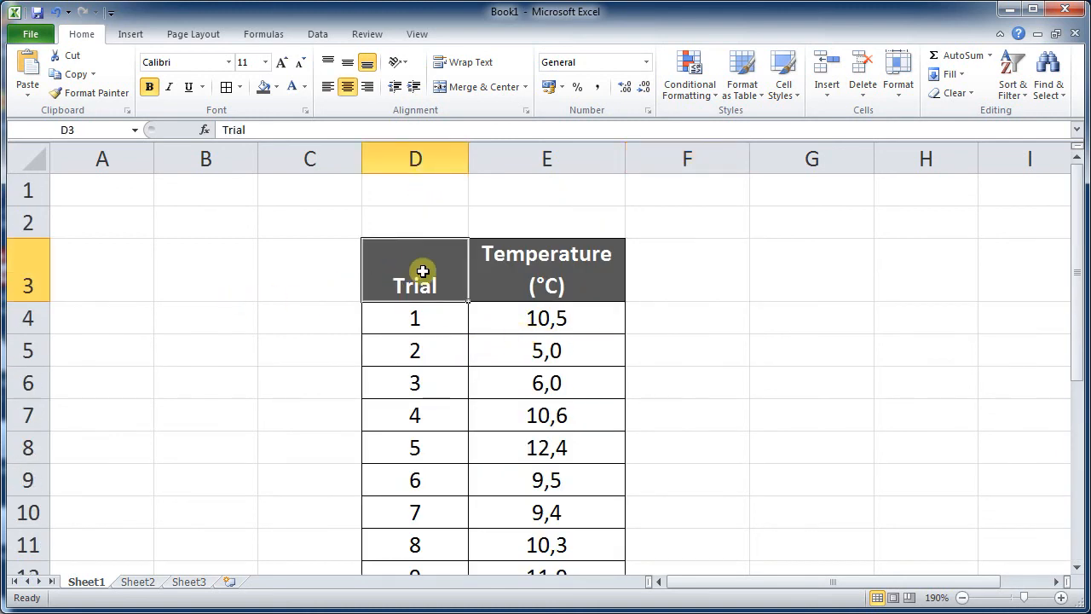
left_click(348, 64)
left_click(325, 234)
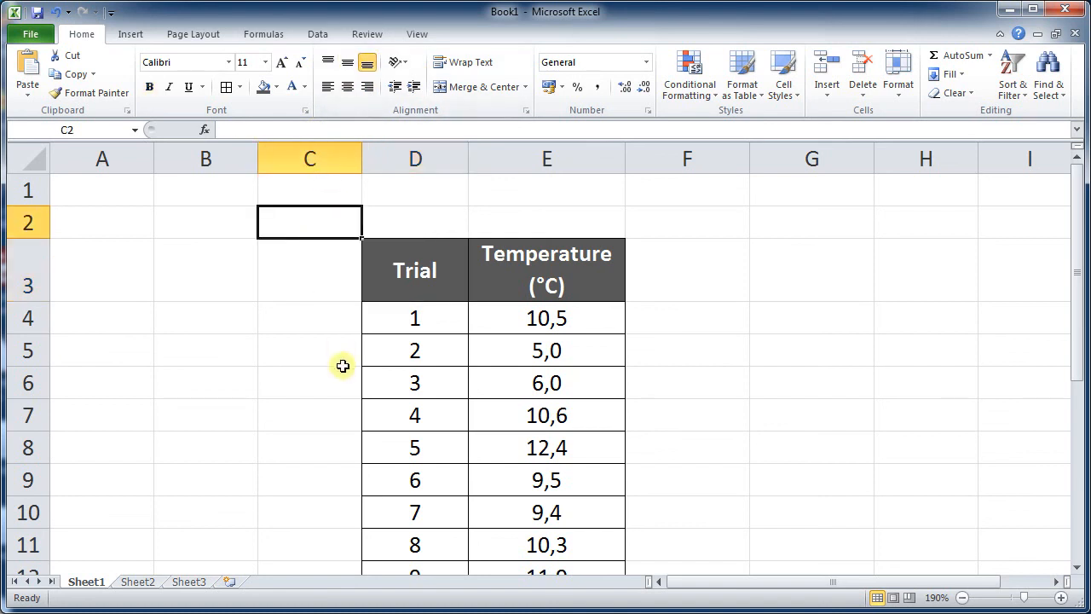
- Scroll through the table to review the header and summary rows
scroll(342, 365, "down", 2)
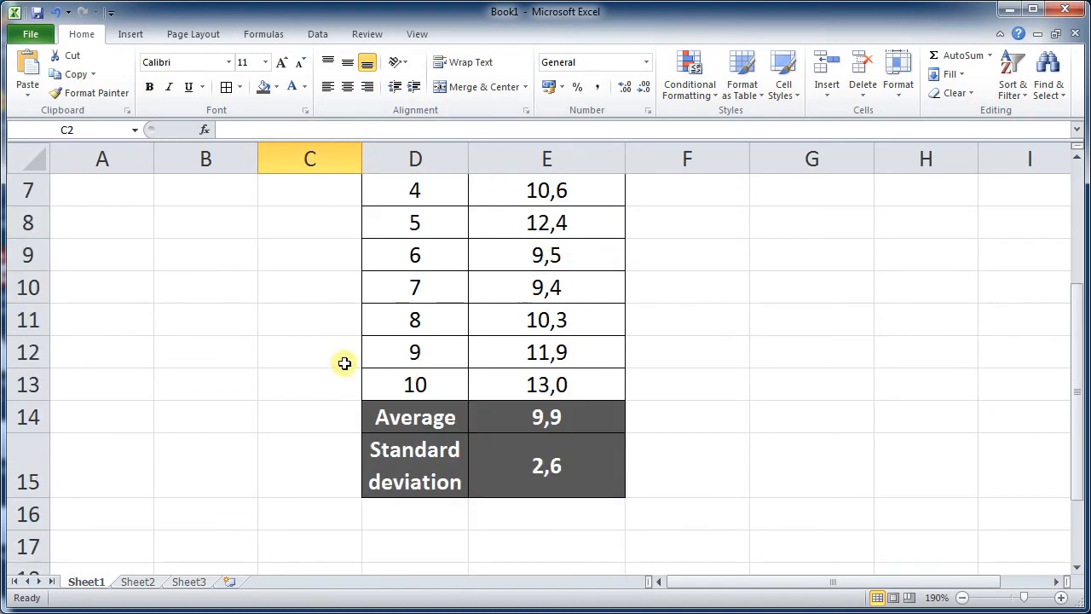
scroll(344, 364, "up", 2)
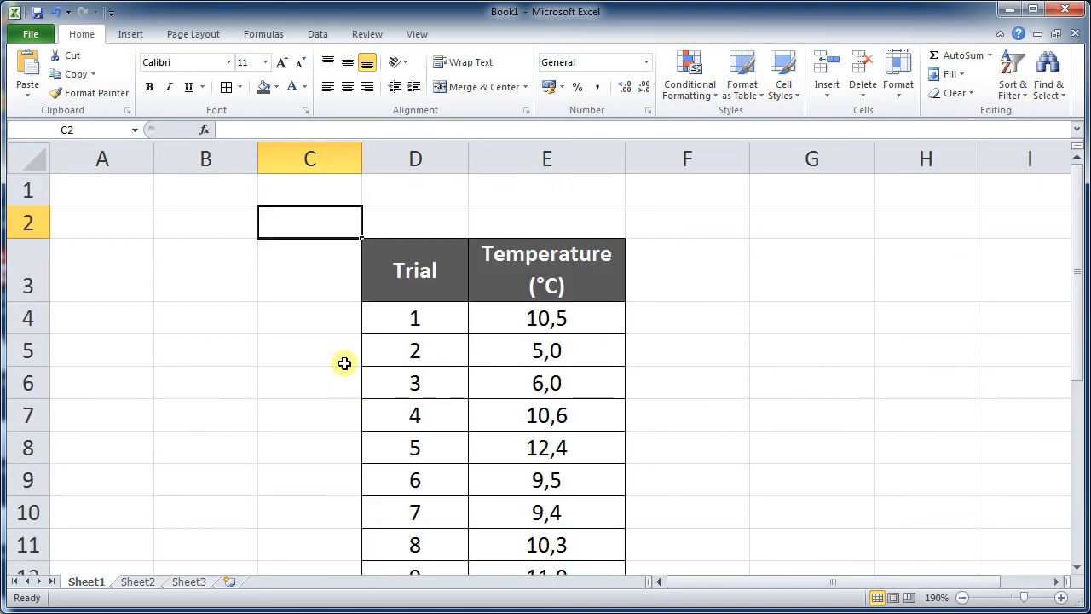
scroll(344, 364, "down", 1)
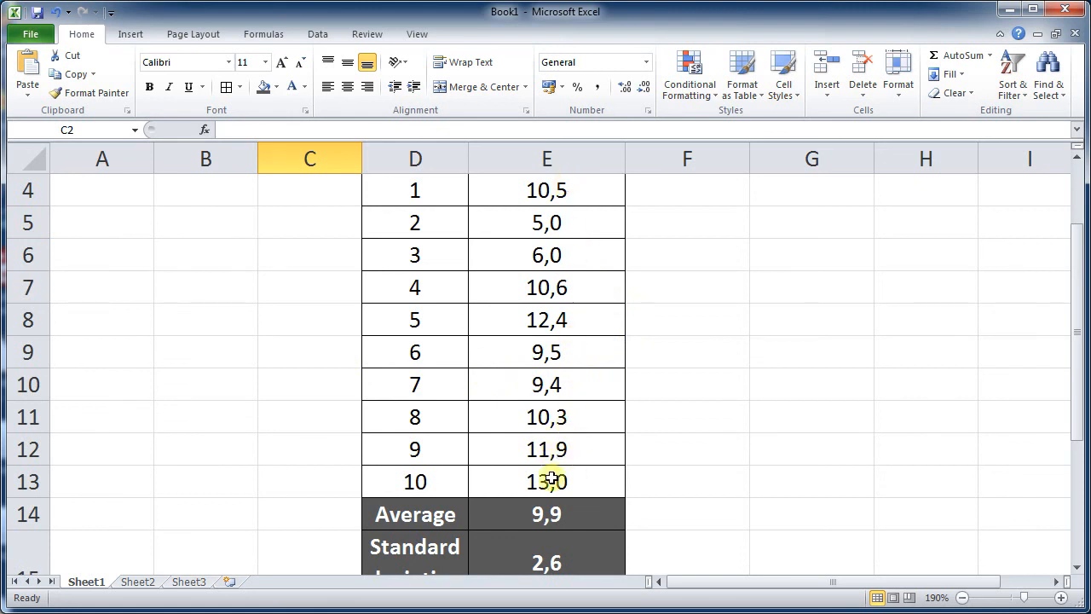
scroll(554, 477, "up", 1)
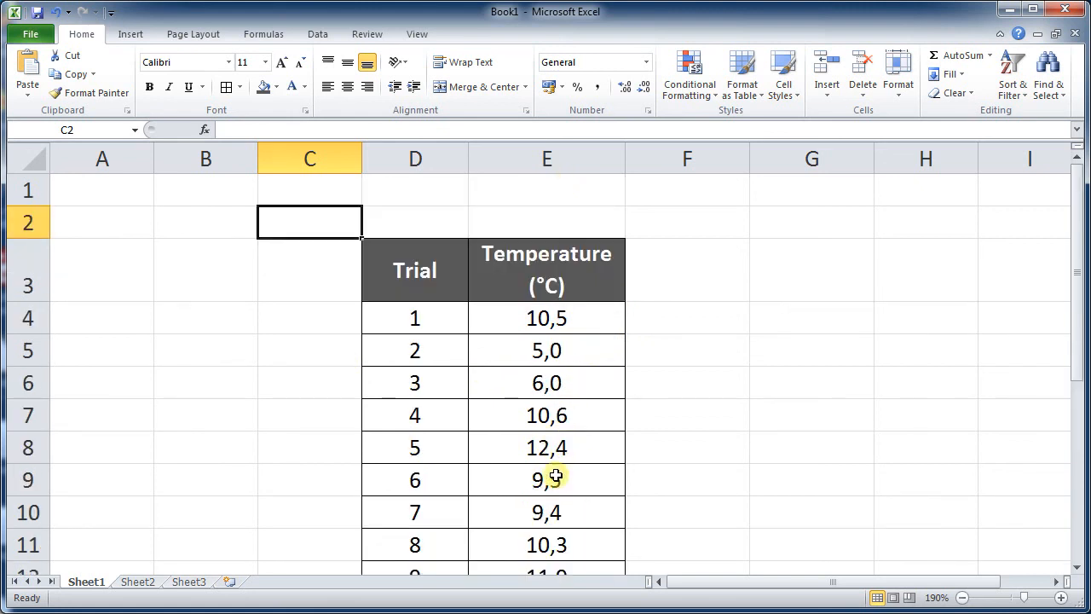
scroll(556, 476, "down", 1)
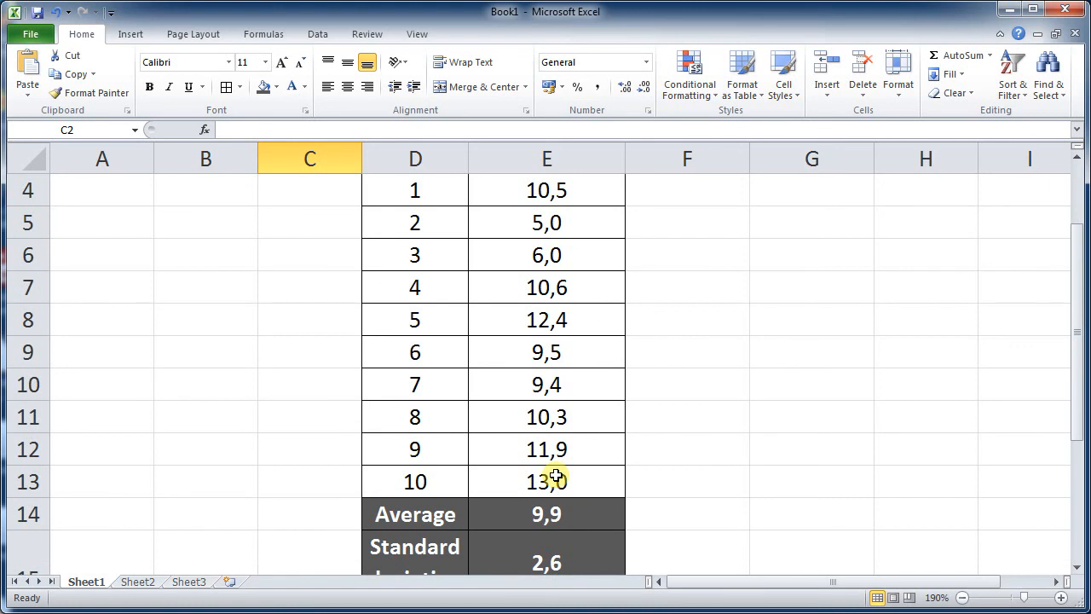